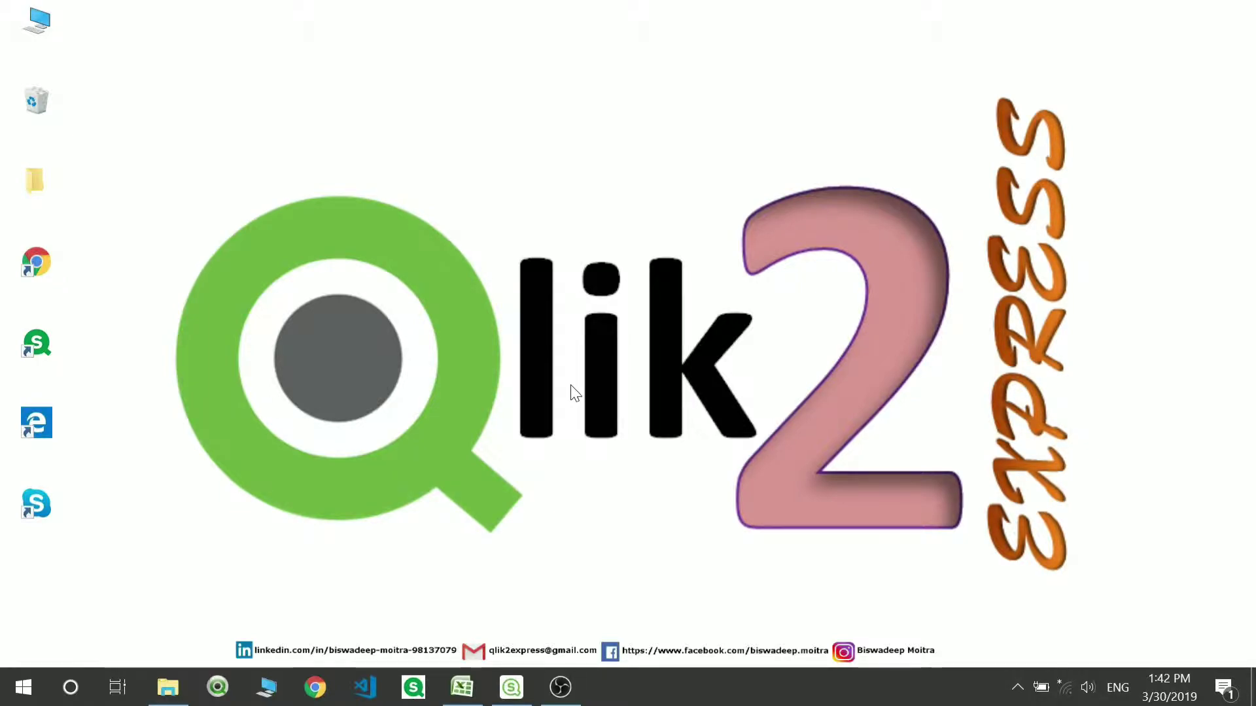
- Read the Bookmarks, Snapshots and Story notes in the Excel Topics workbook and switch to the Cricket app in Qlik Sense Desktop
click(471, 686)
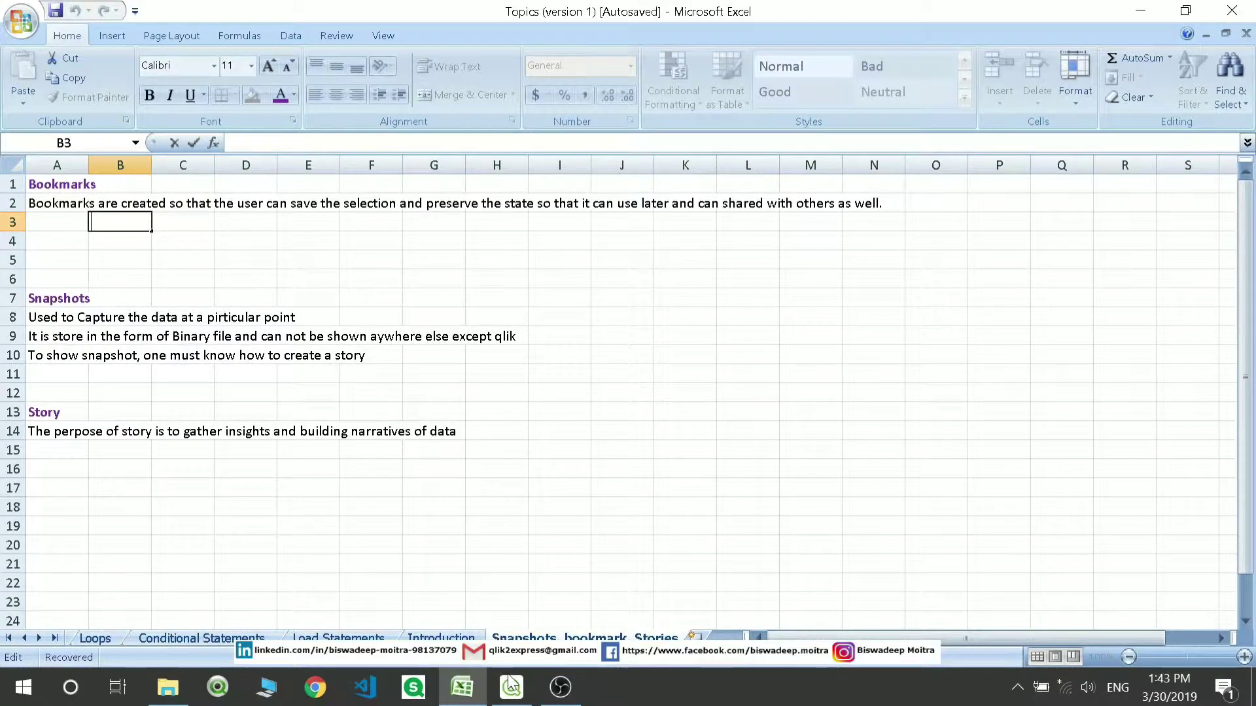
mouse_move(510, 687)
click(475, 531)
mouse_move(504, 415)
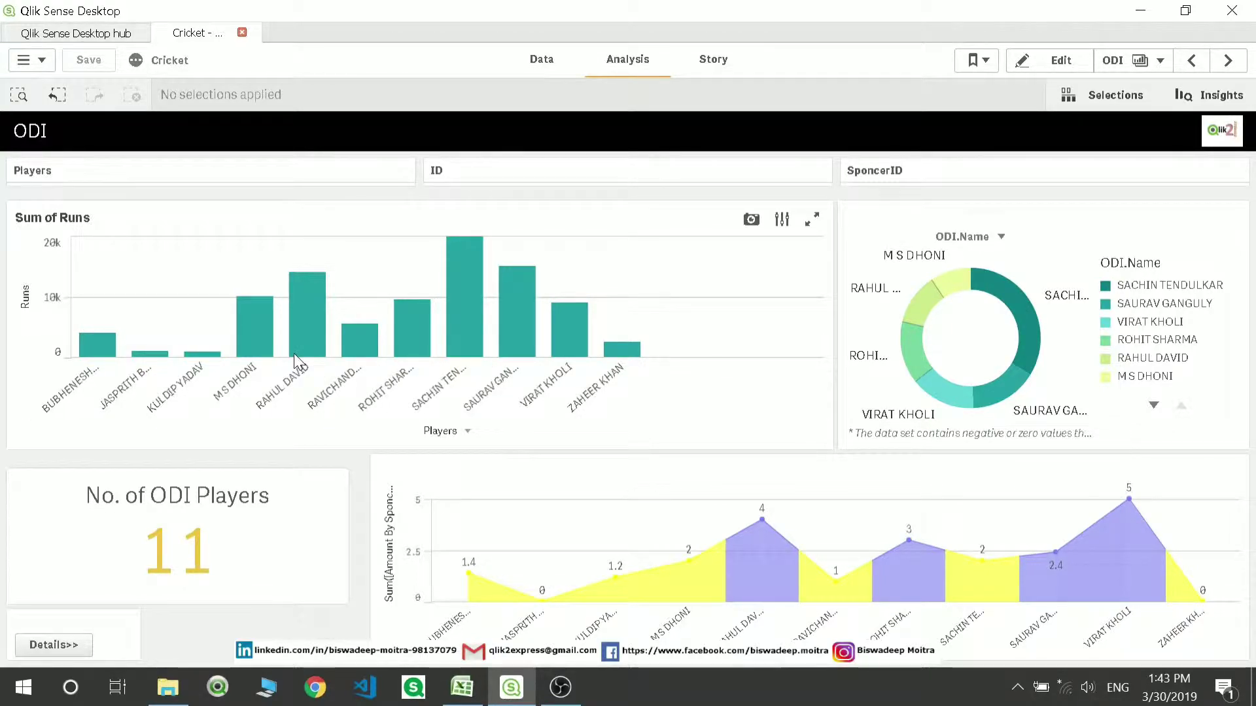
mouse_move(307, 358)
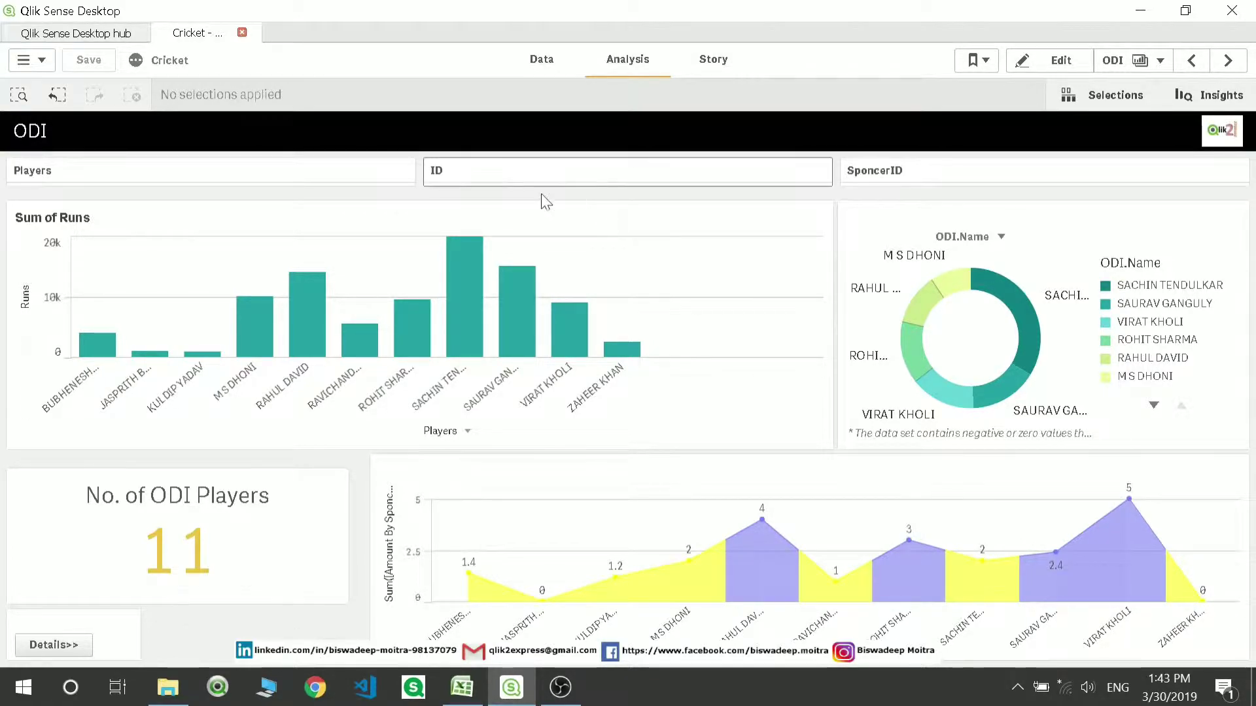
- Select Rahul David, Ravichandran, Rohit Sharma, Sachin Tendulkar and Saurav Ganguly in the Sum of Runs bar chart
click(314, 292)
click(358, 335)
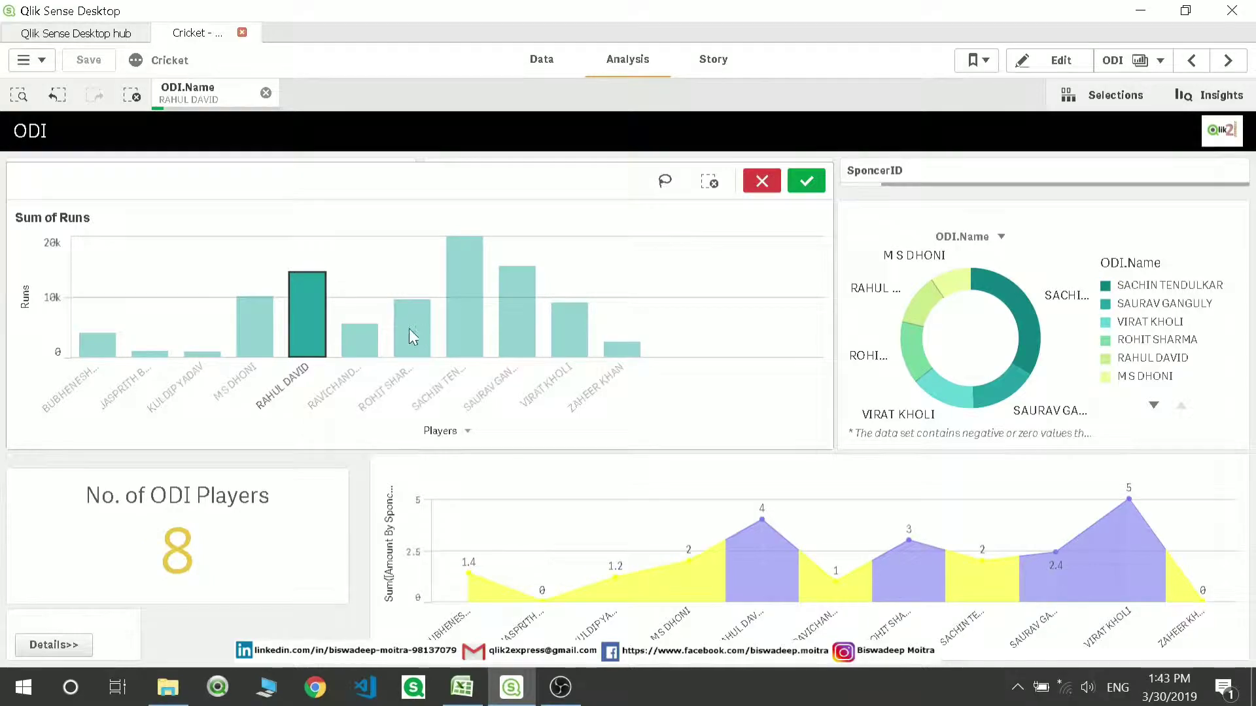
click(476, 317)
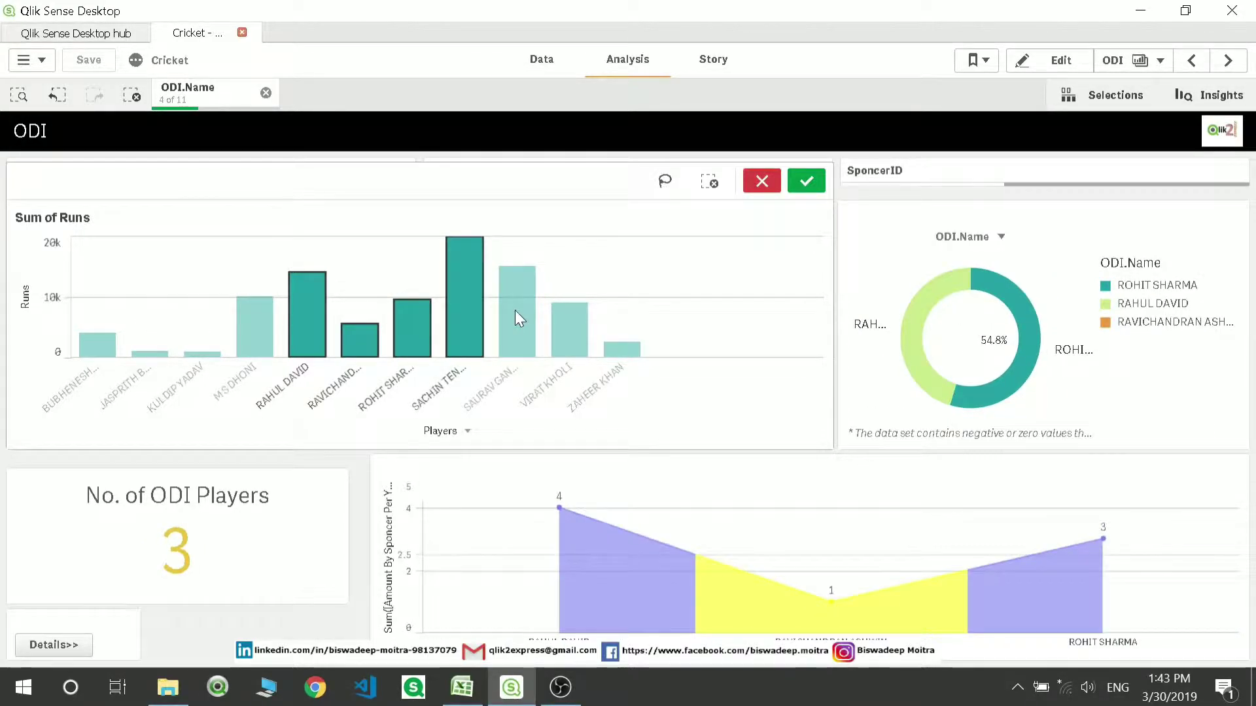
click(518, 315)
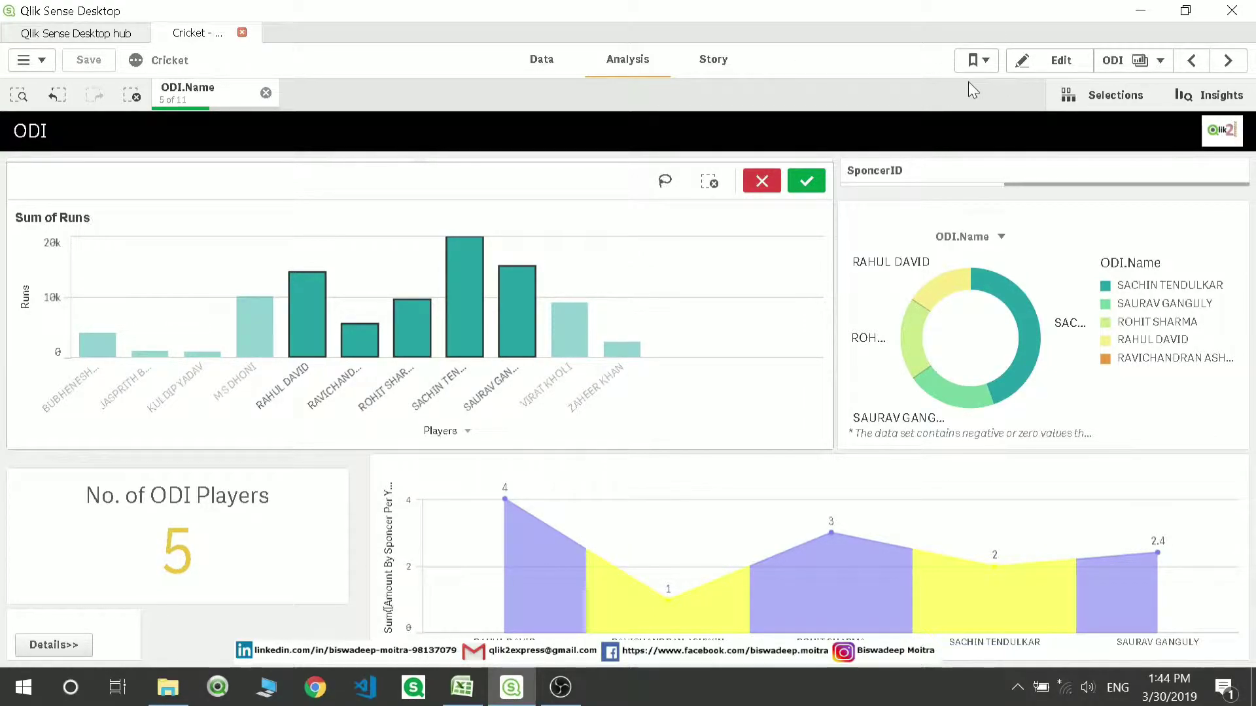
- Create a bookmark of the current player selections titled "Bookmark-1"
click(991, 70)
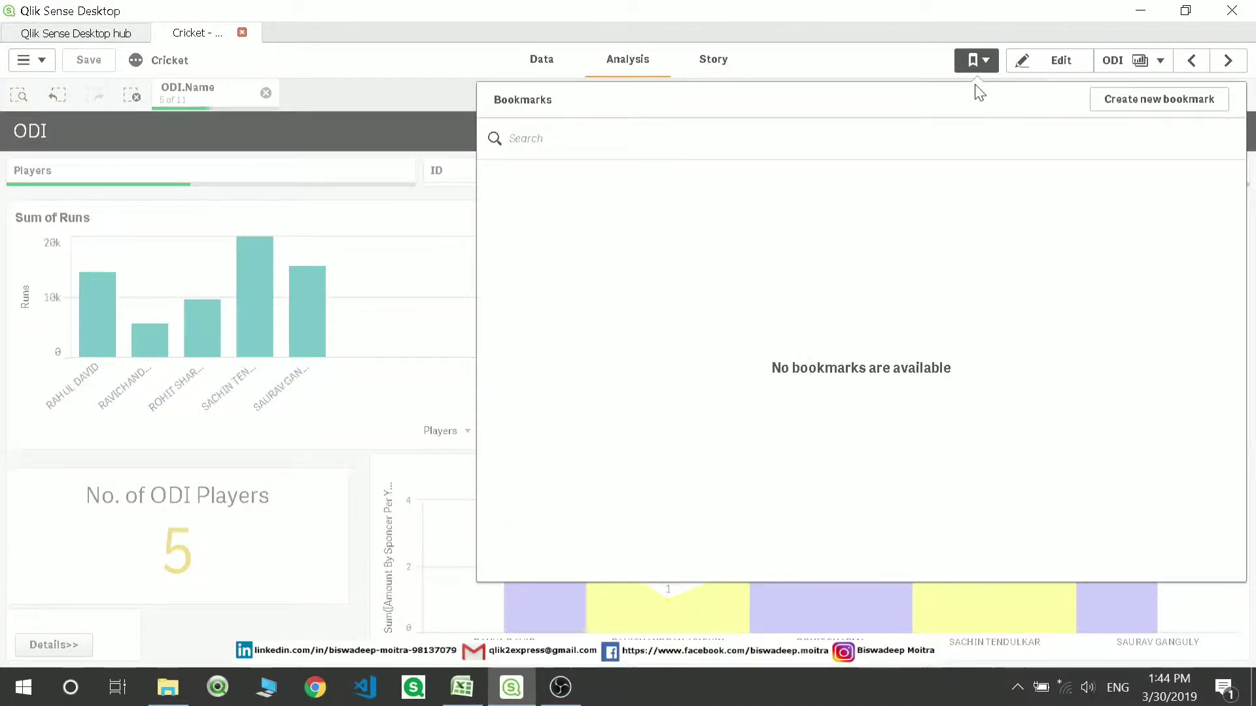
click(1124, 101)
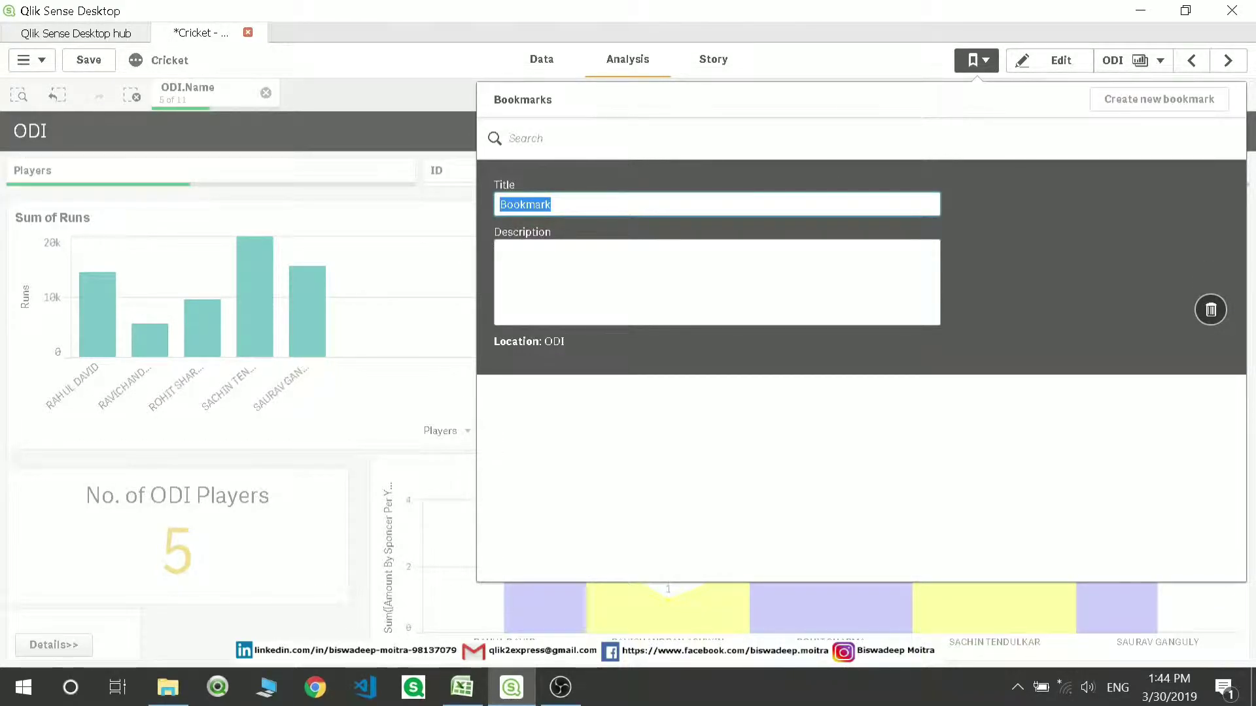
text(Bo)
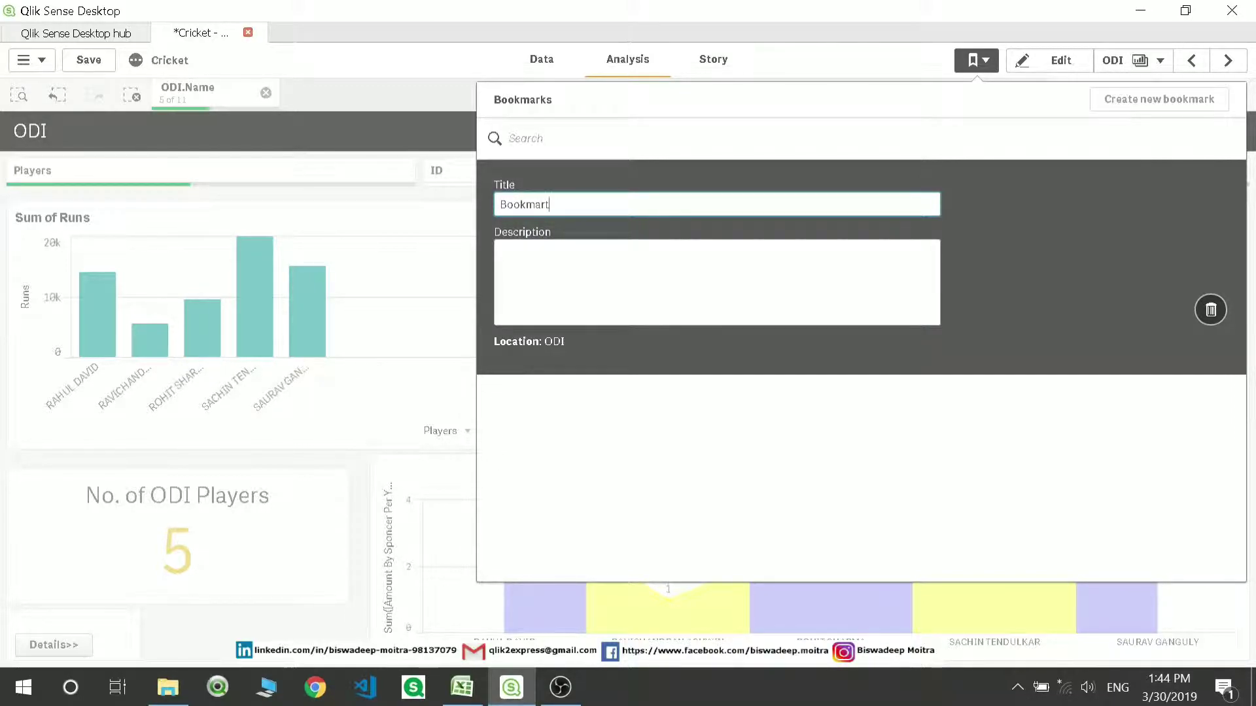
text(okmark-1)
key(Return)
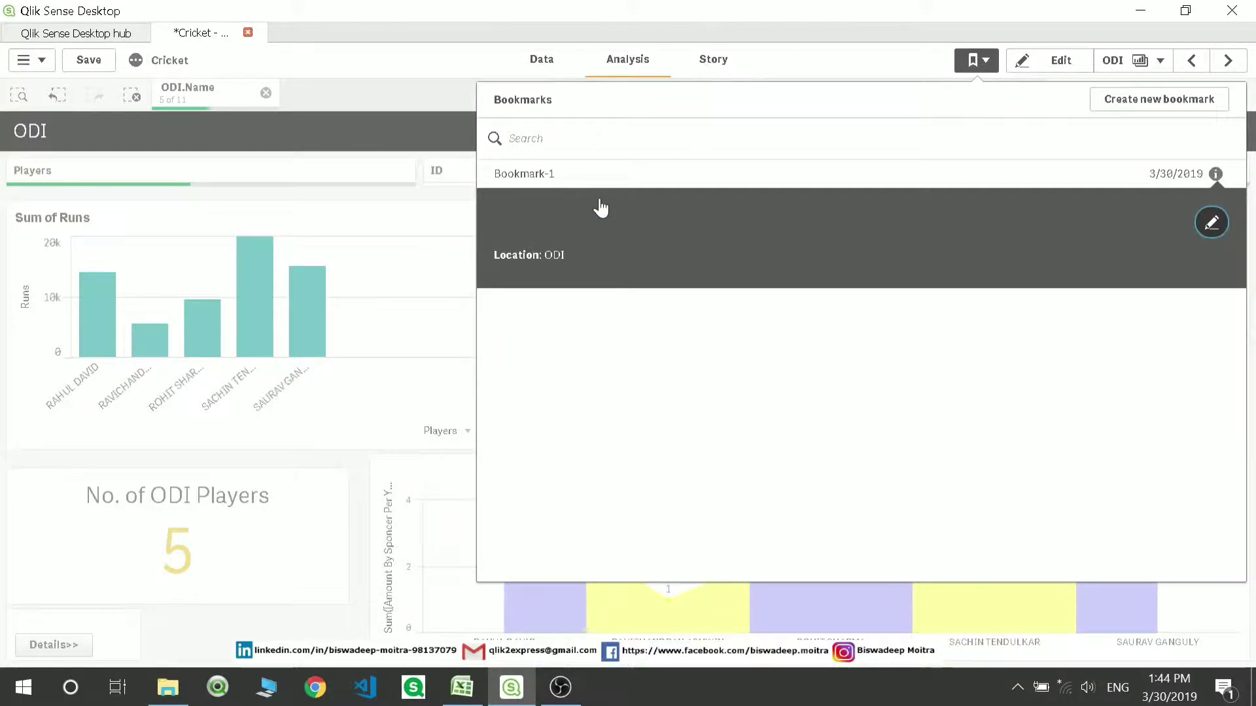
click(446, 116)
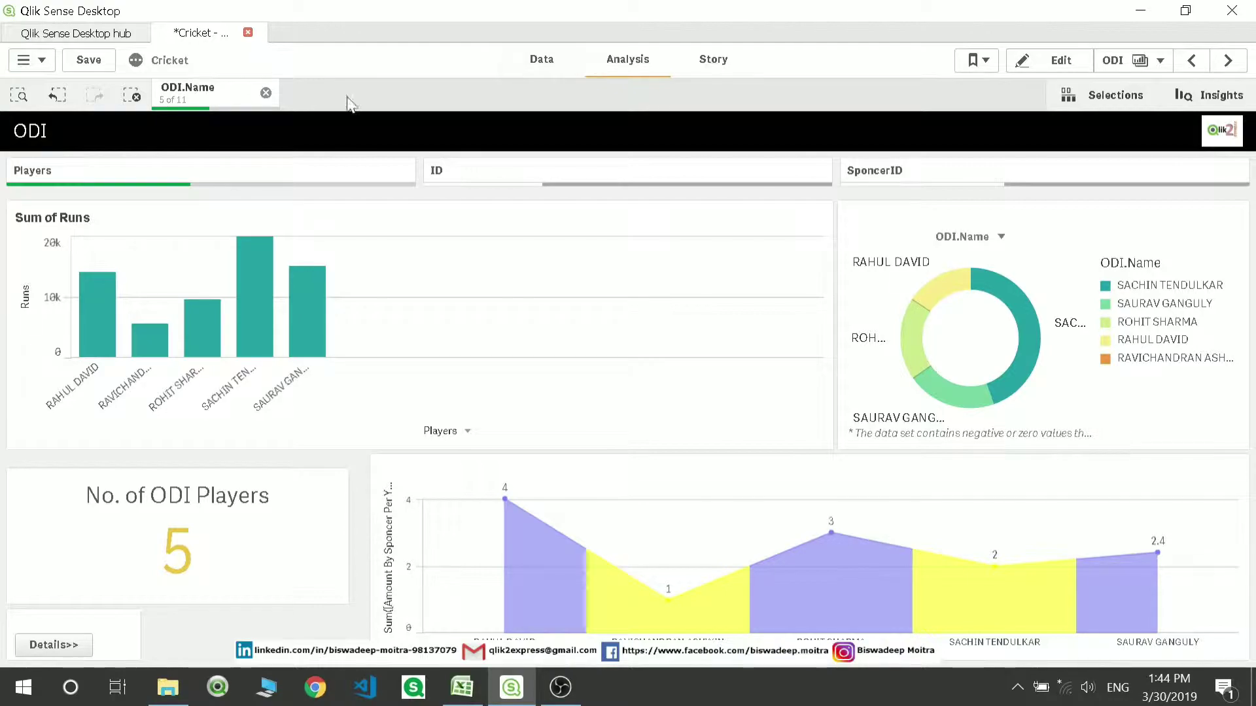
- Clear the ODI.Name selection and restore it by applying Bookmark-1
click(266, 93)
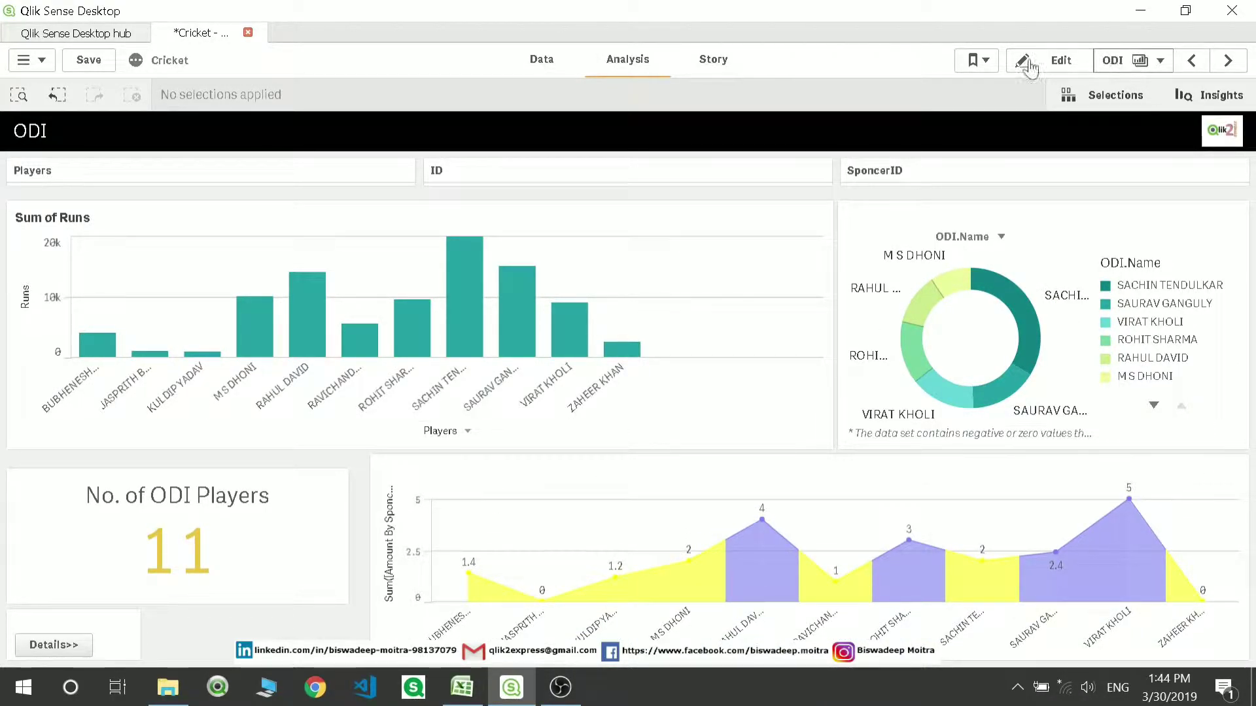
click(1134, 65)
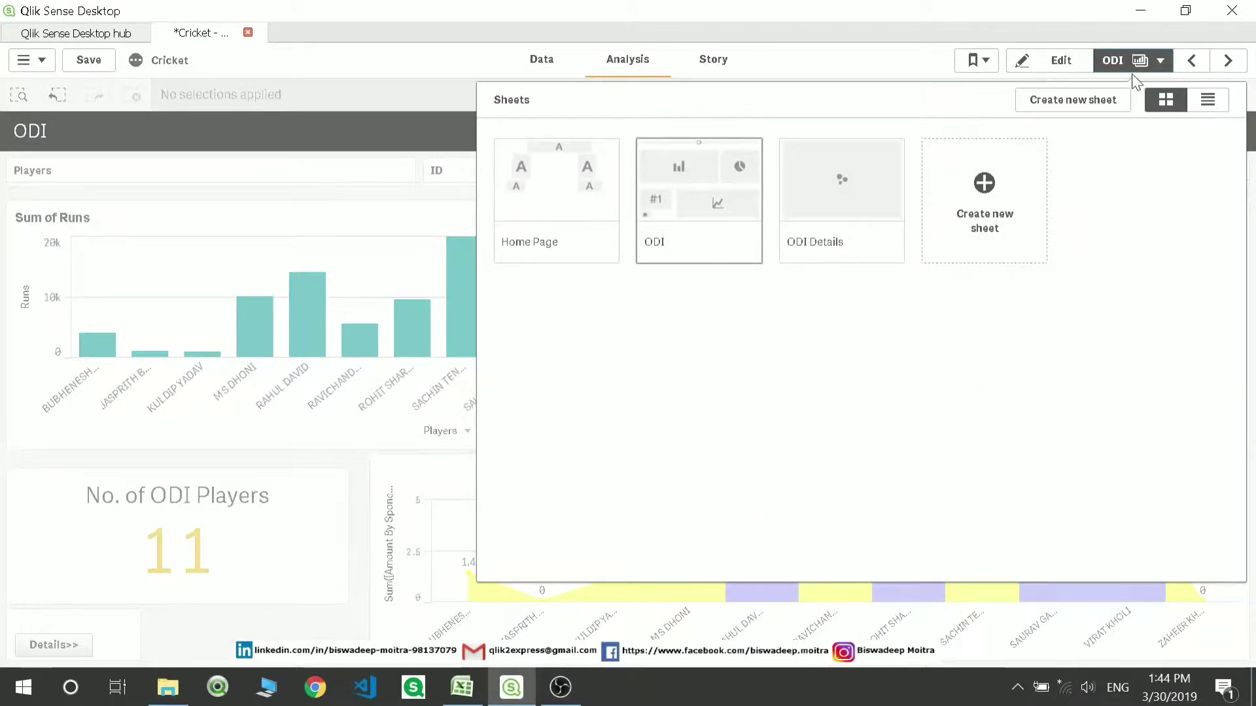
click(977, 60)
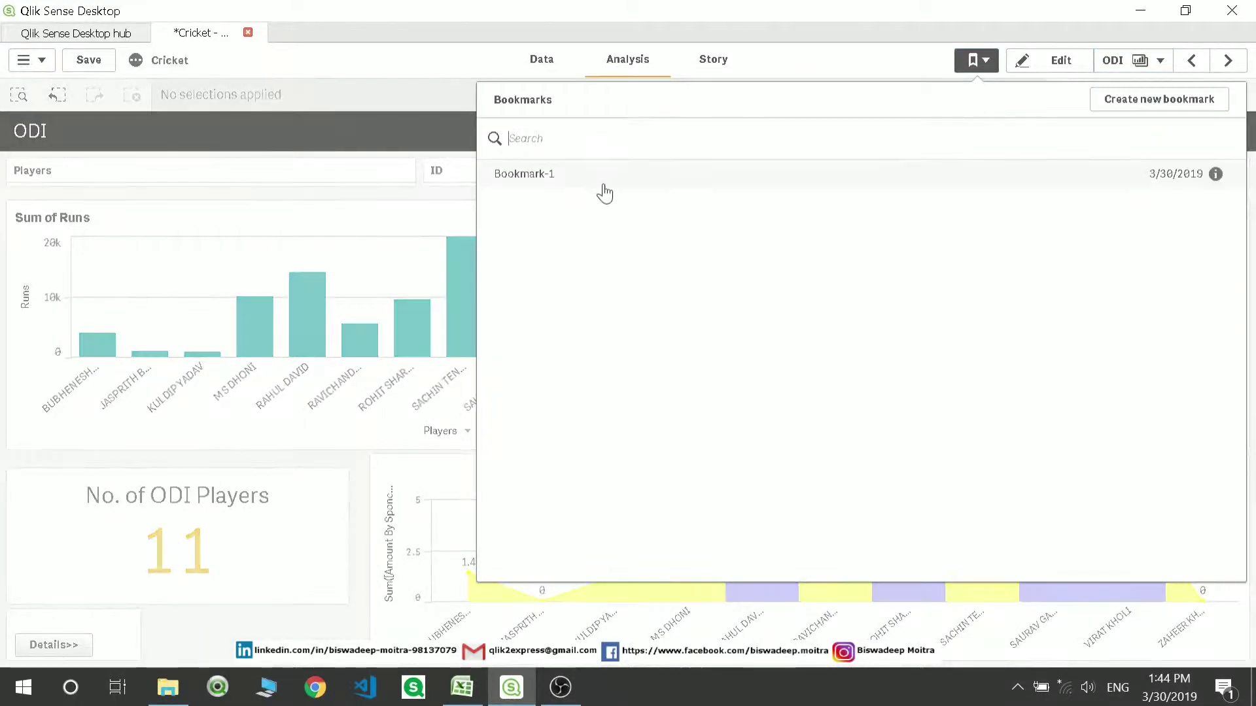
click(580, 183)
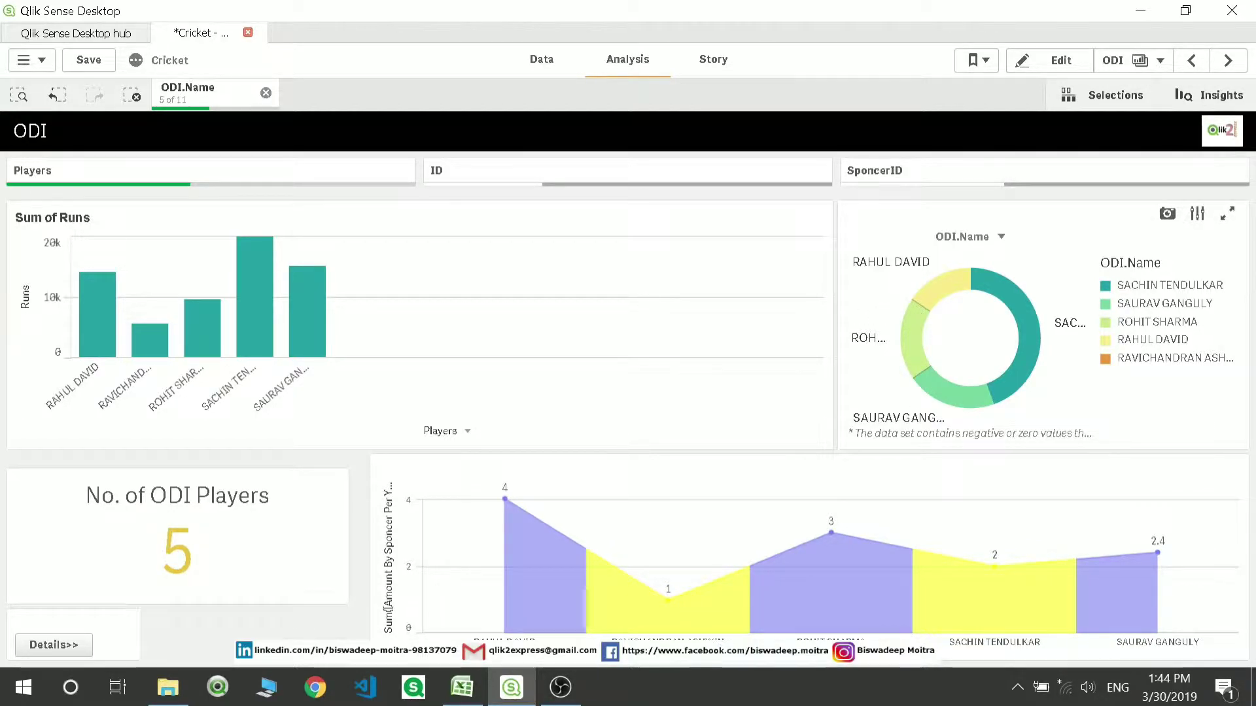
- Select Rohit Sharma, Sachin Tendulkar and Saurav Ganguly in the ODI.Name donut chart, and clear all selections
click(913, 340)
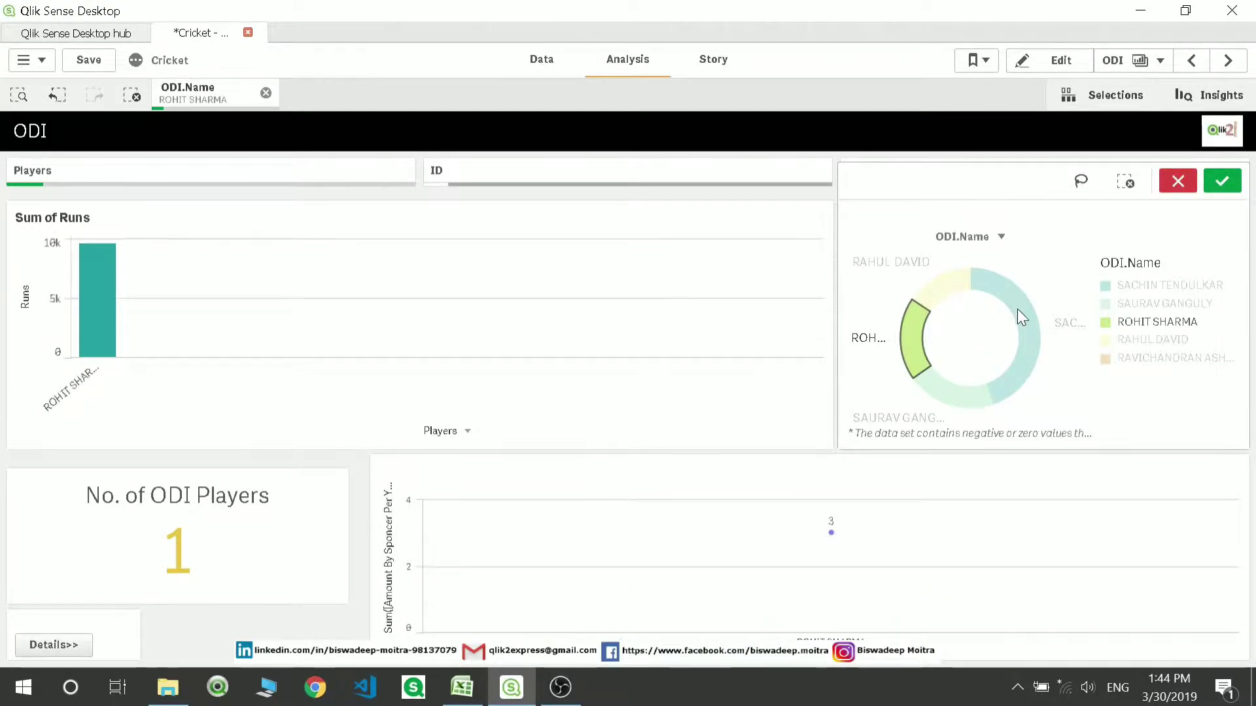
click(1019, 376)
click(963, 393)
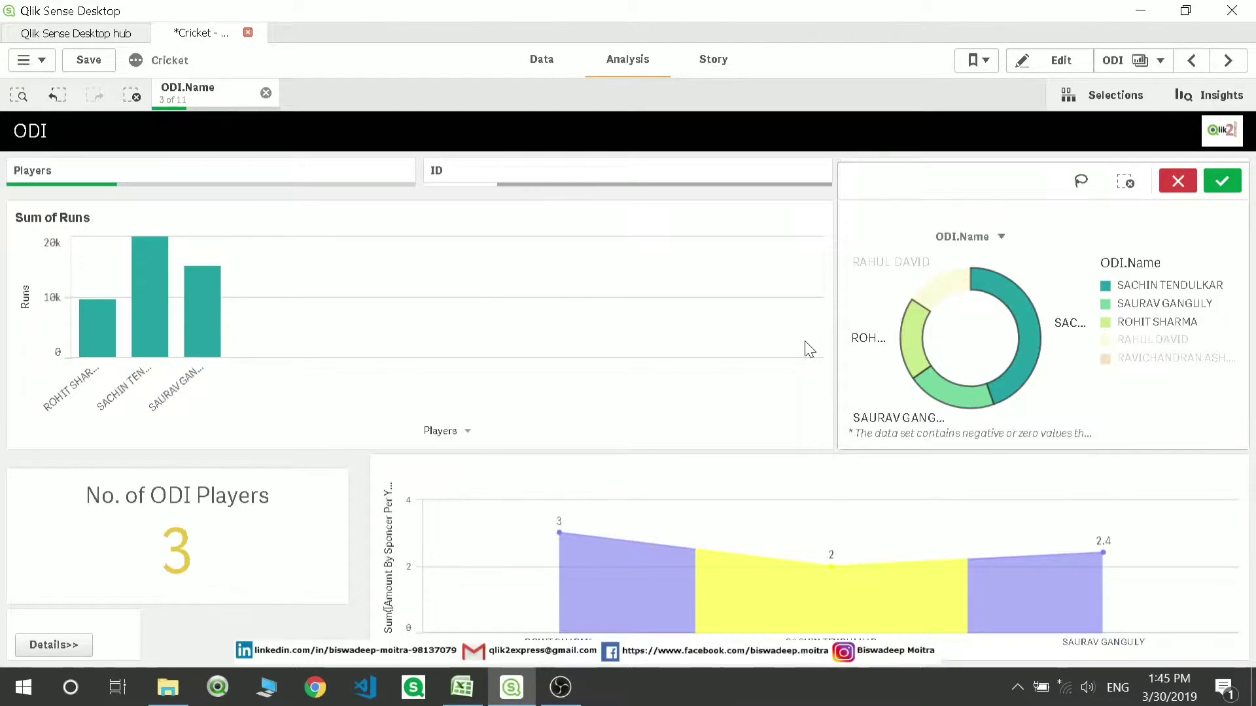
click(131, 96)
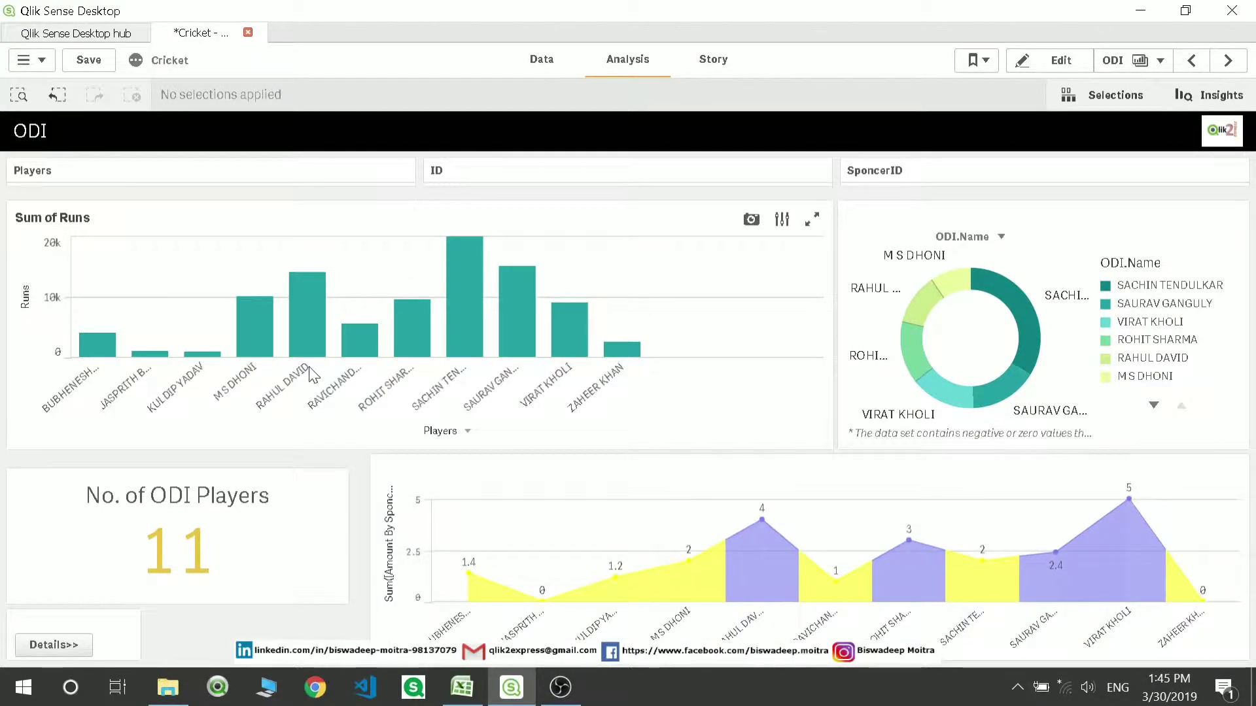
- Select Bubheneshwar, Jasprith Bumrah, M S Dhoni, Rahul David, Sachin Tendulkar, Saurav Ganguly and Virat Kholi in the Sum of Runs chart and confirm
click(269, 343)
click(307, 327)
click(84, 350)
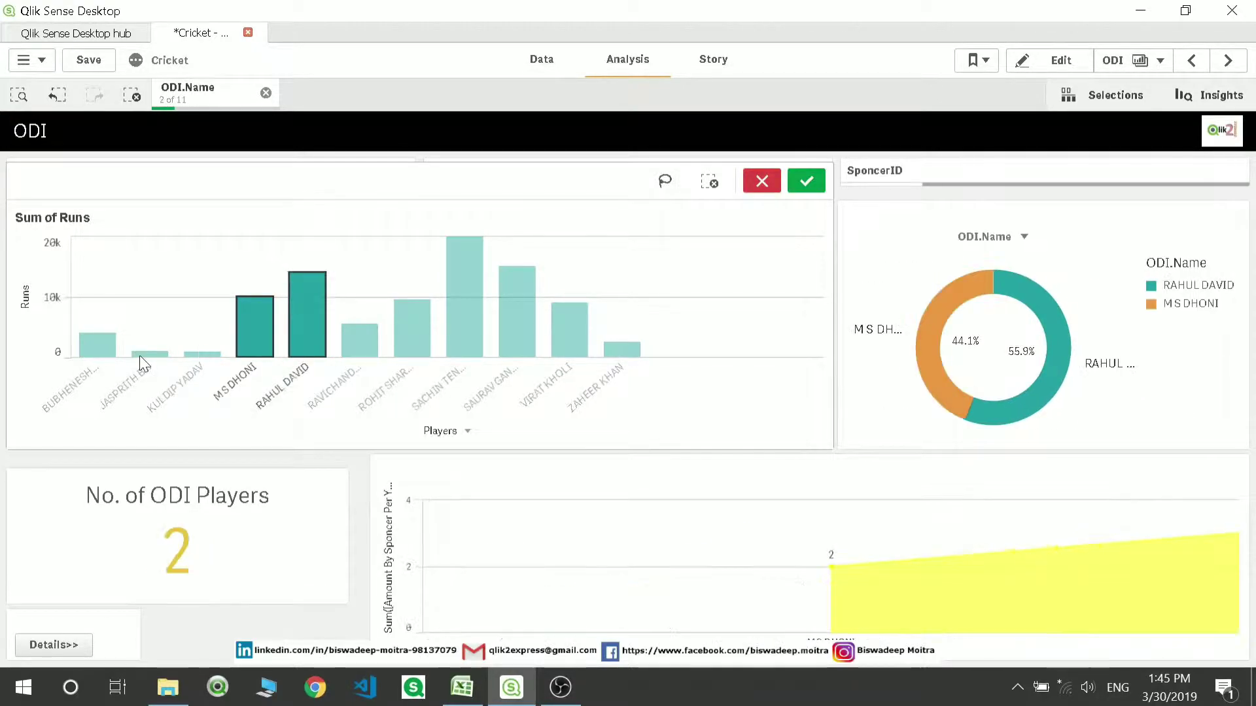
click(150, 354)
click(465, 327)
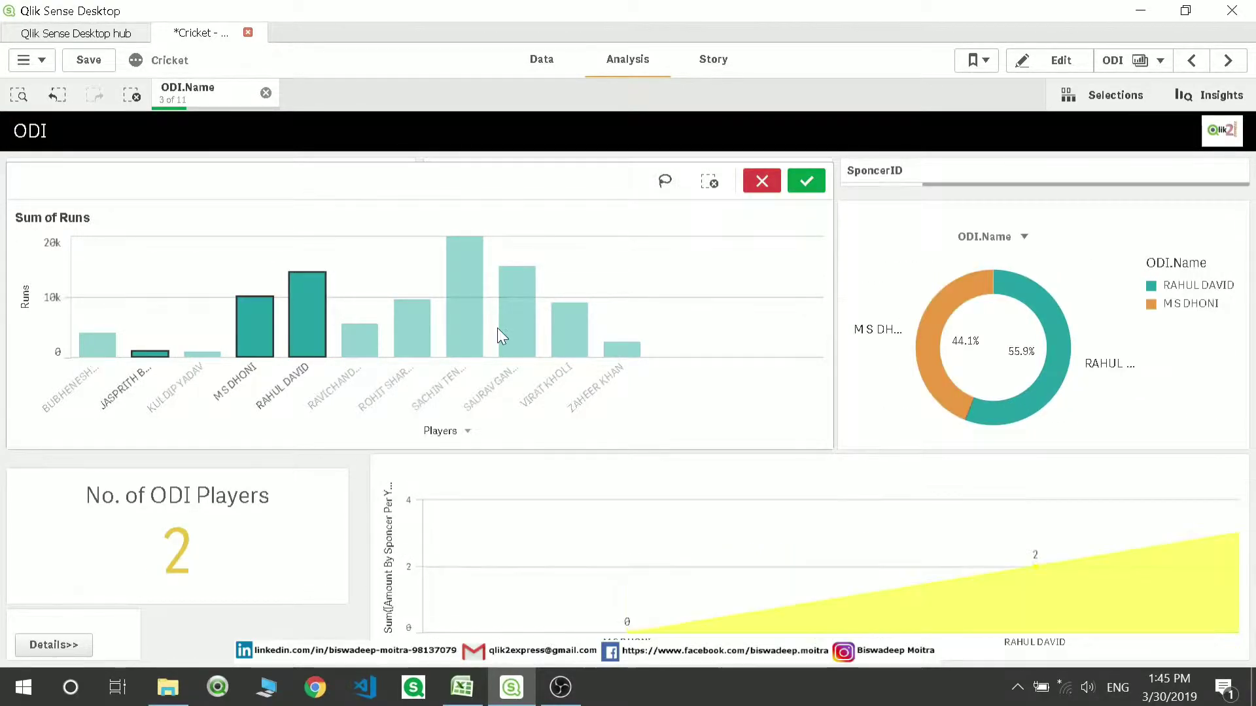
click(533, 337)
click(584, 347)
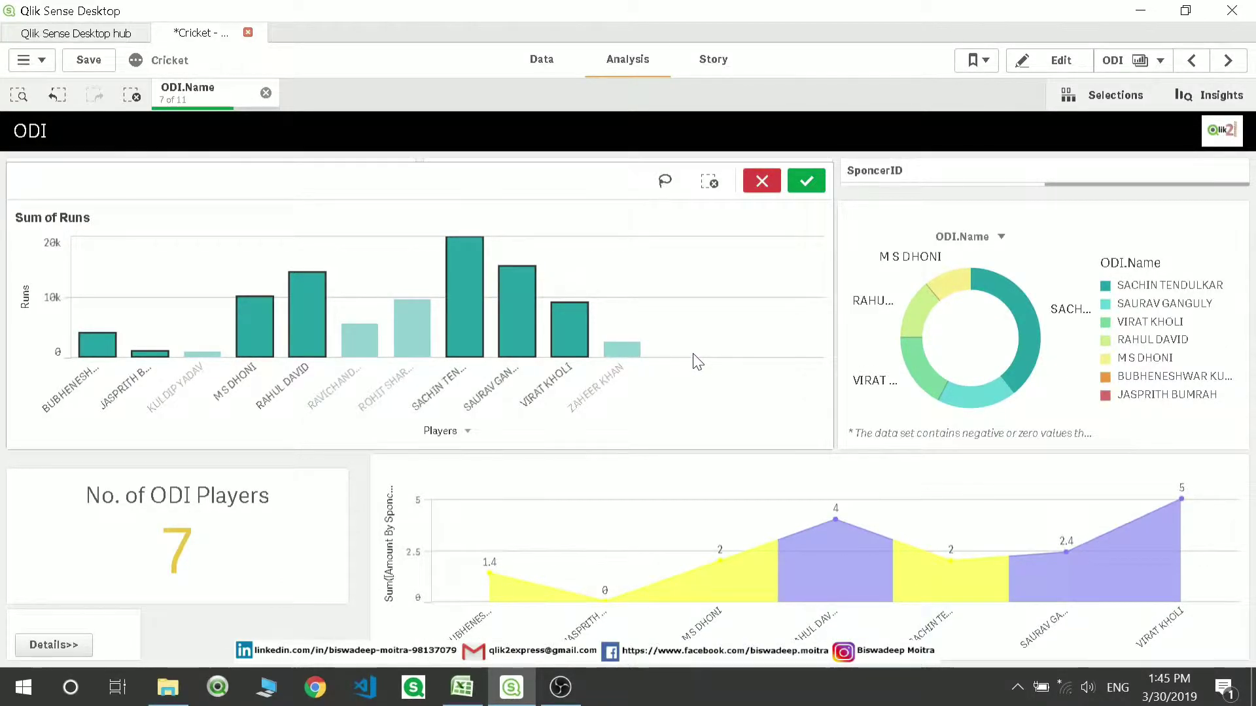
click(807, 181)
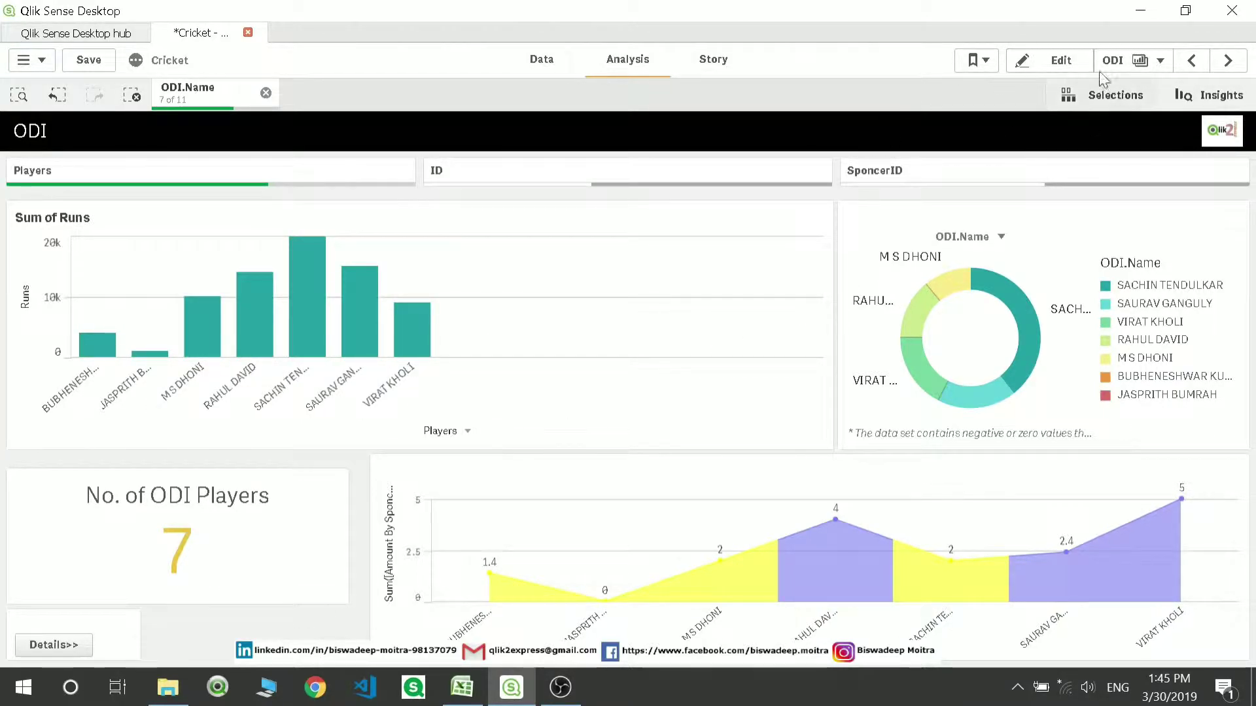
- Replace the current player selection on the ODI sheet with the selections stored in Bookmark-1
click(984, 67)
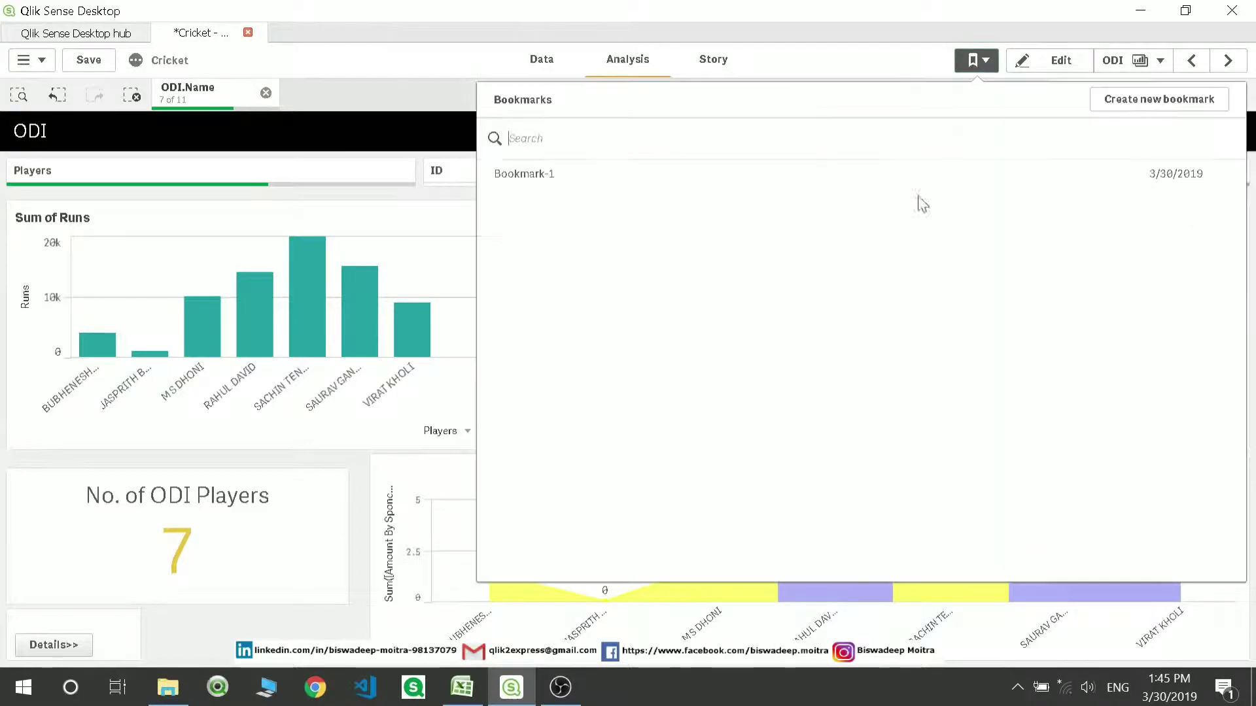
right_click(625, 173)
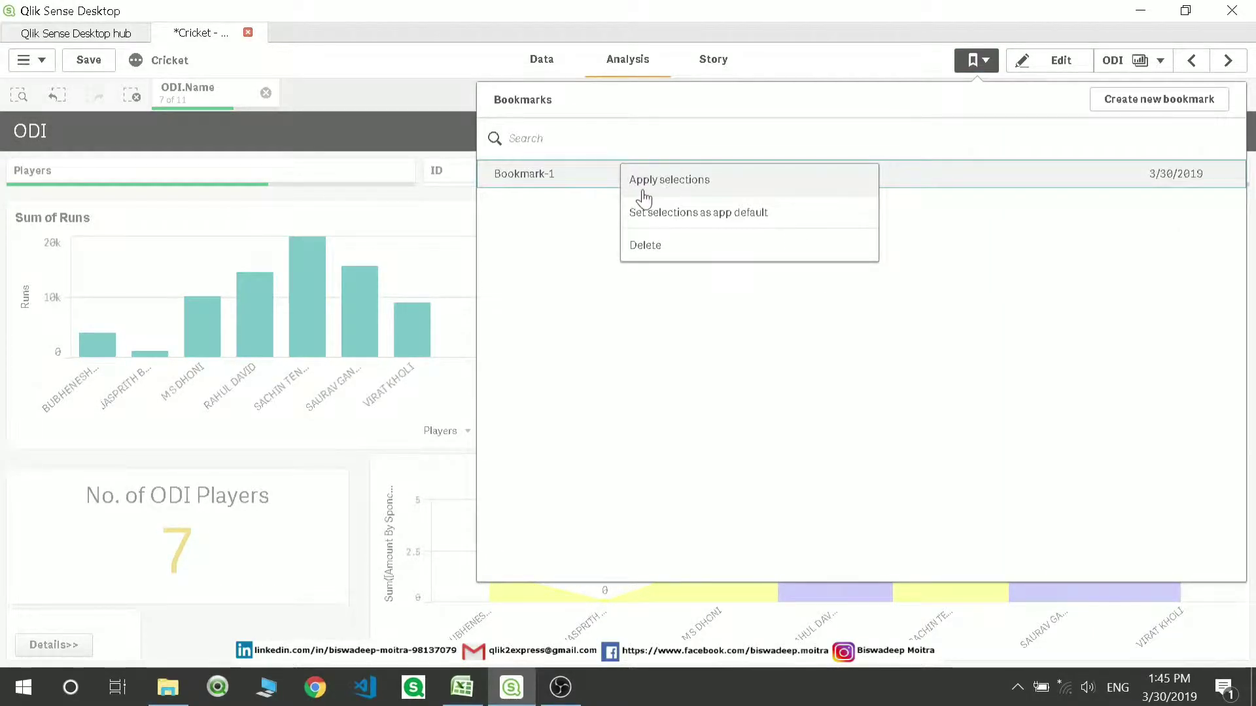
click(713, 181)
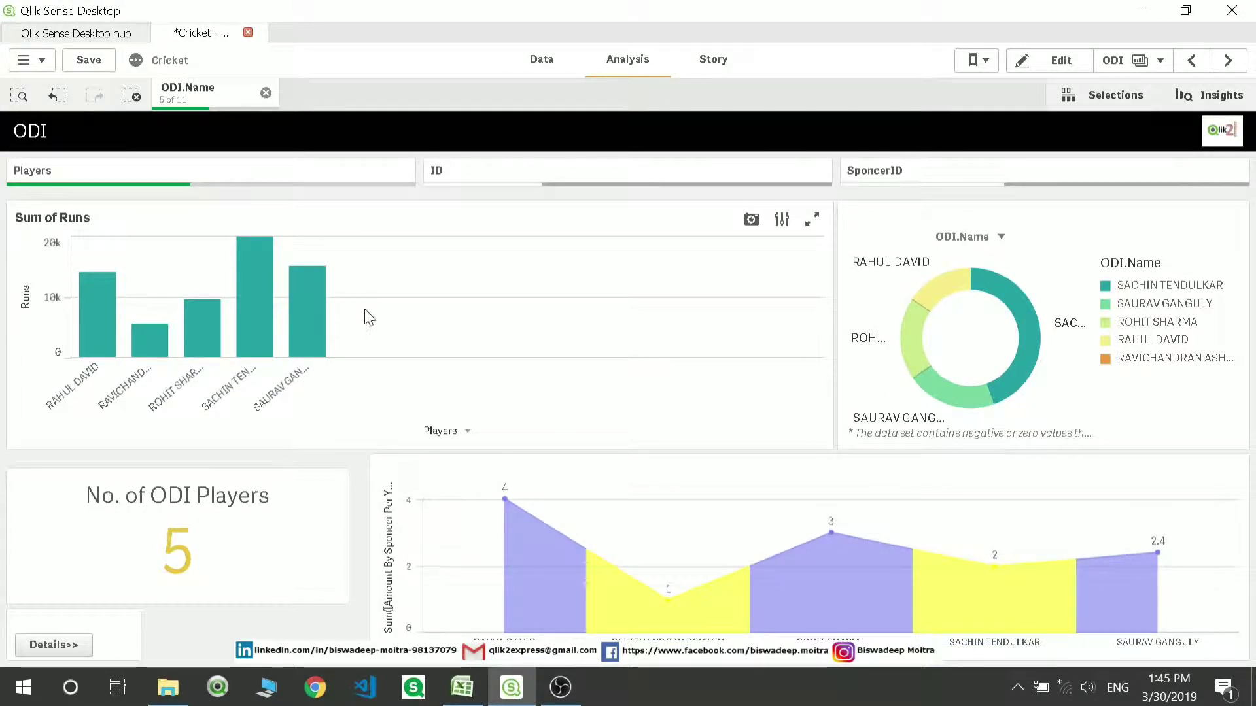
- Clear the ODI.Name selection and reapply Bookmark-1 to the ODI sheet
click(982, 69)
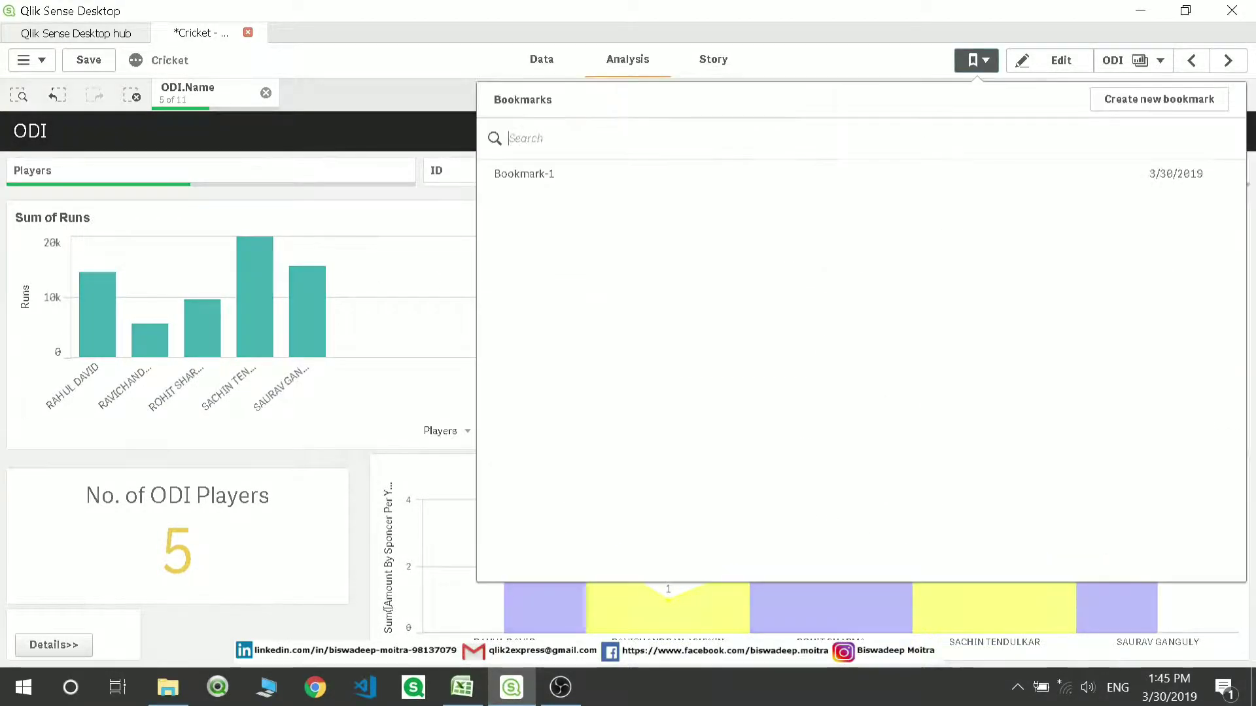
click(774, 78)
click(266, 93)
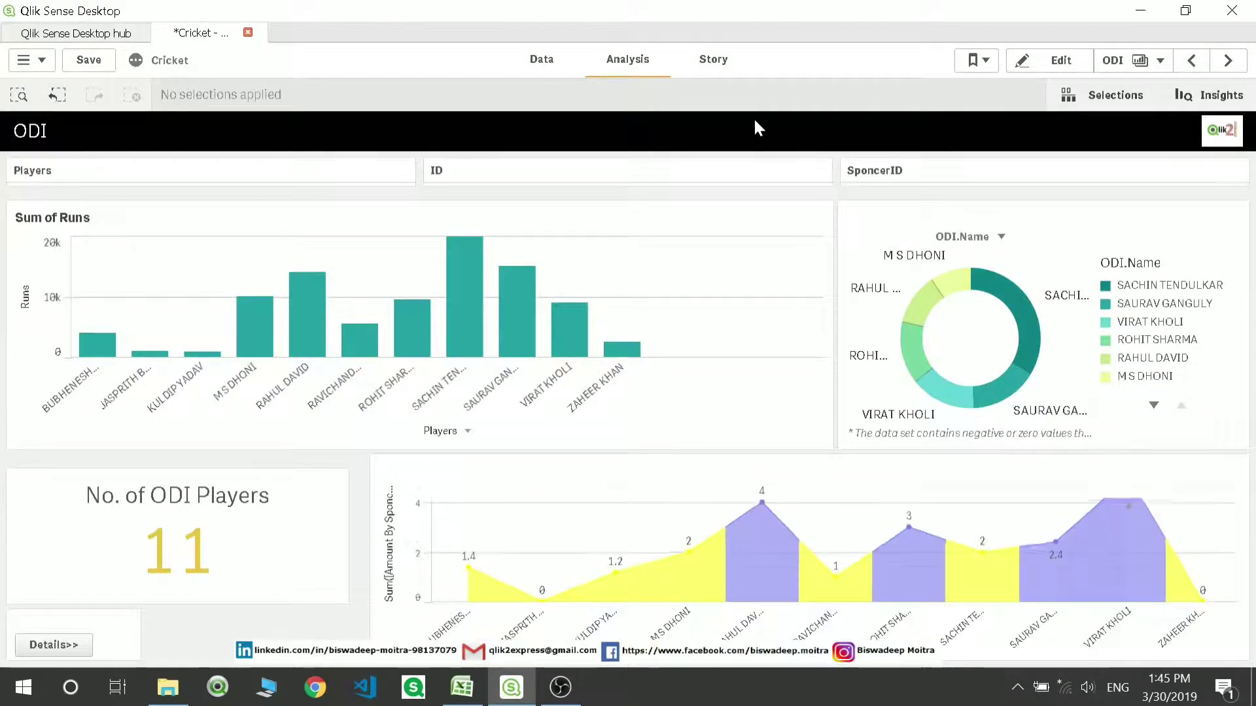
click(992, 70)
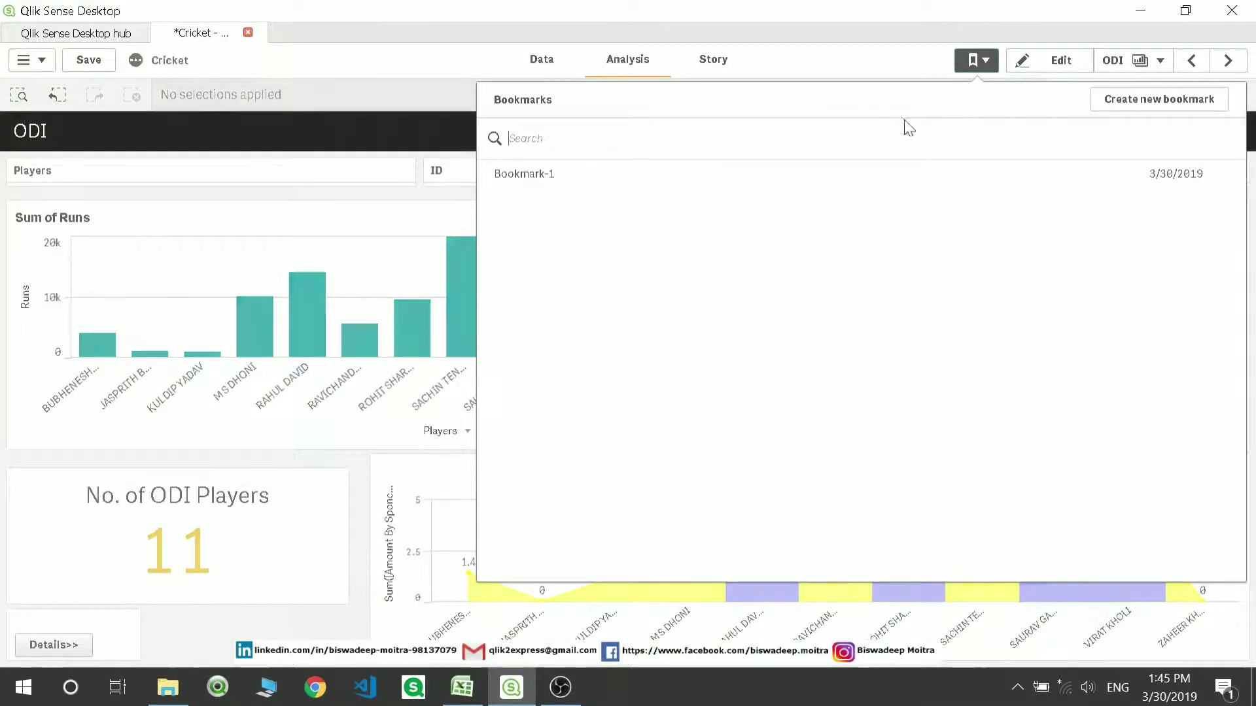
click(552, 186)
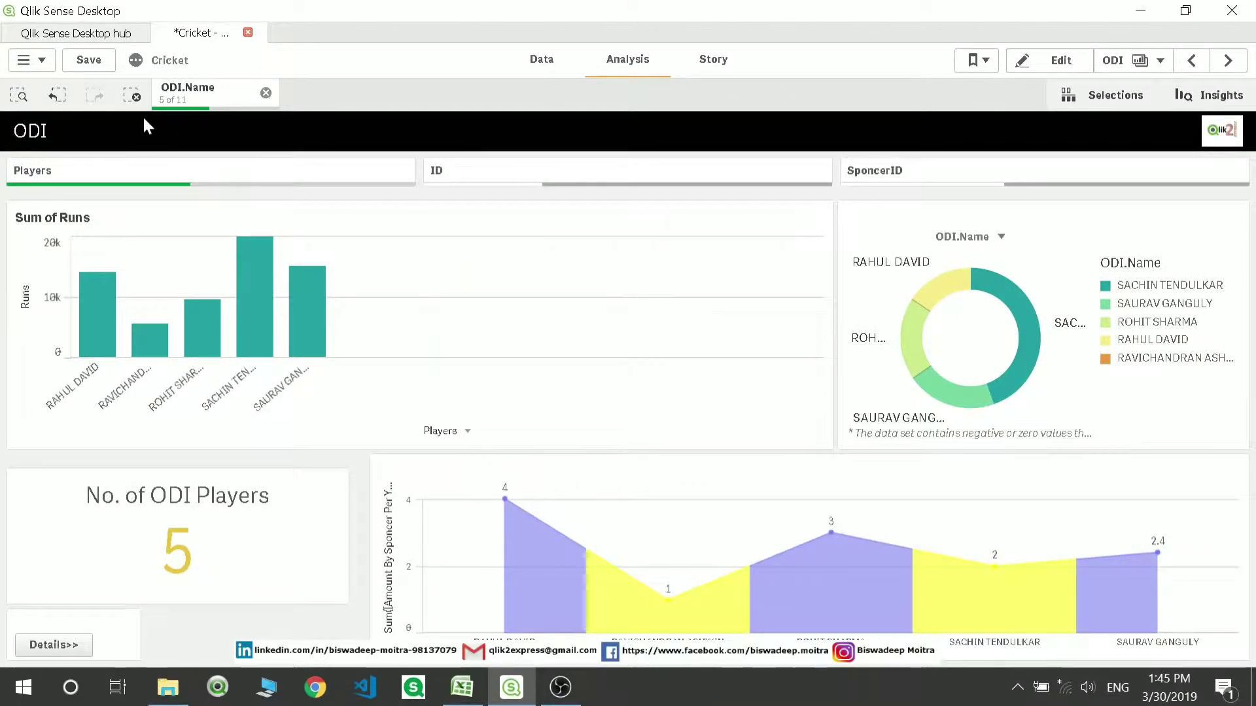
- Clear the ODI.Name selection and save a snapshot of the Sum of Runs bar chart with the annotation "Snapshot -Bar"
click(266, 93)
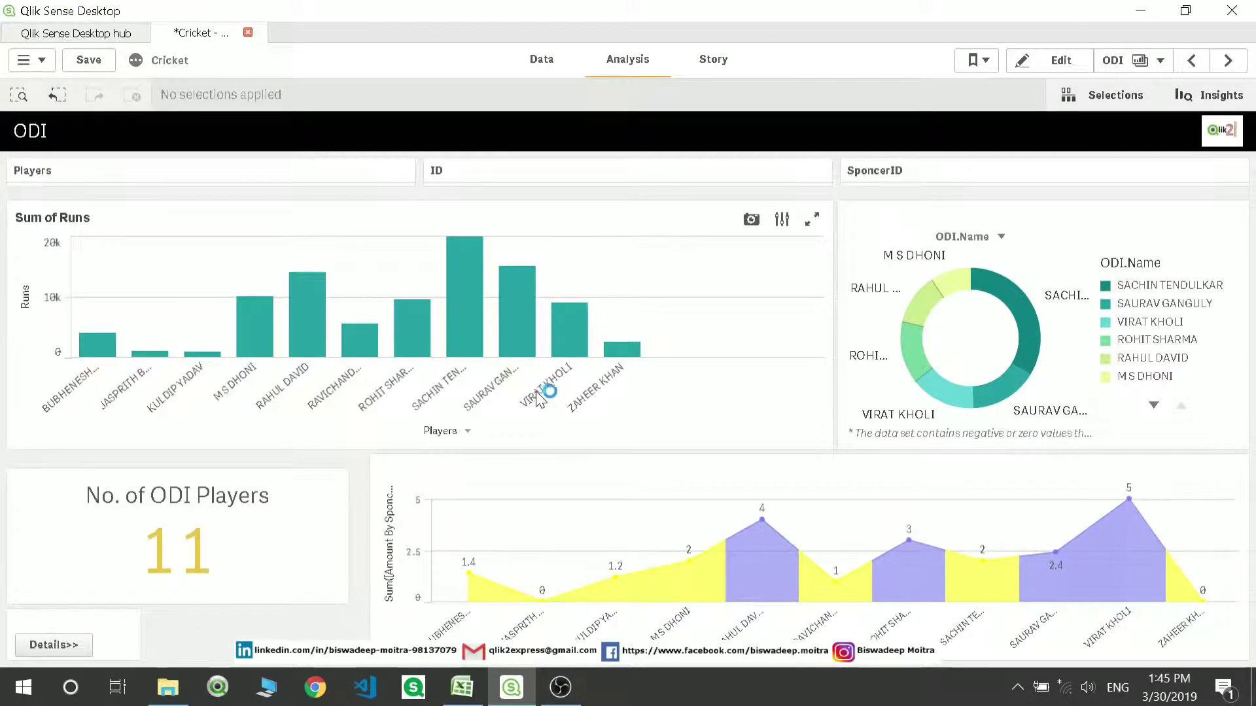
mouse_move(566, 347)
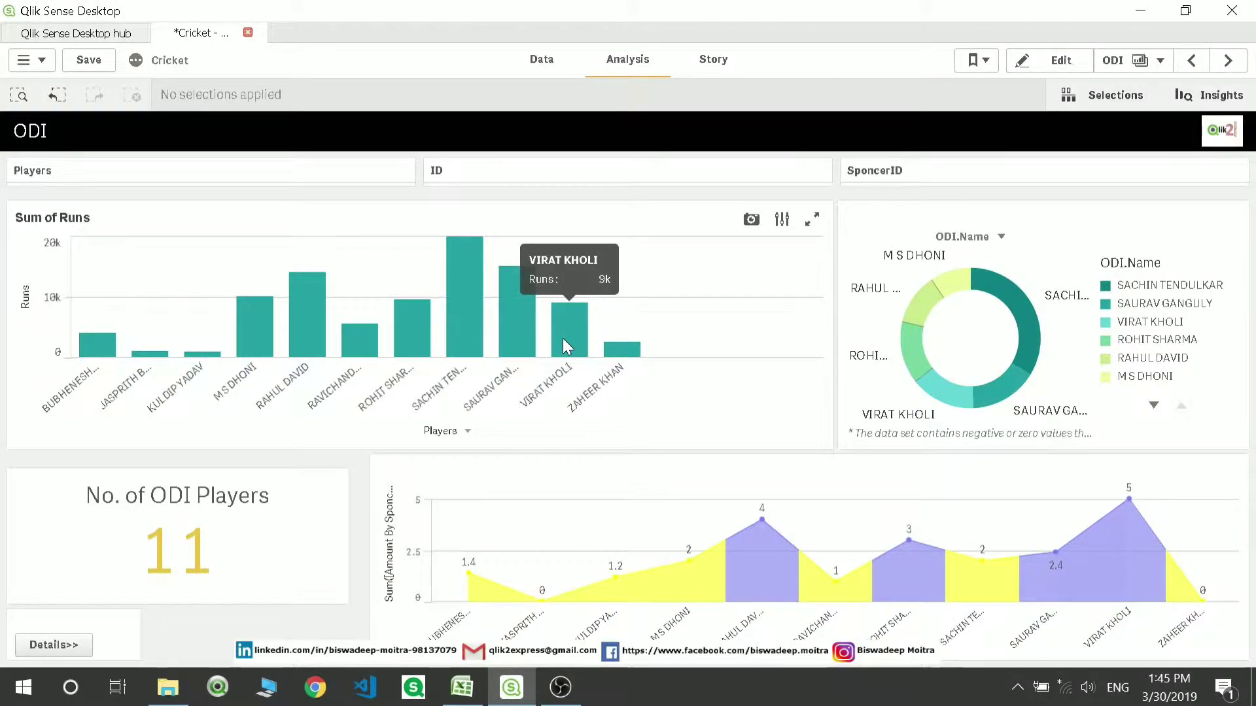
mouse_move(471, 337)
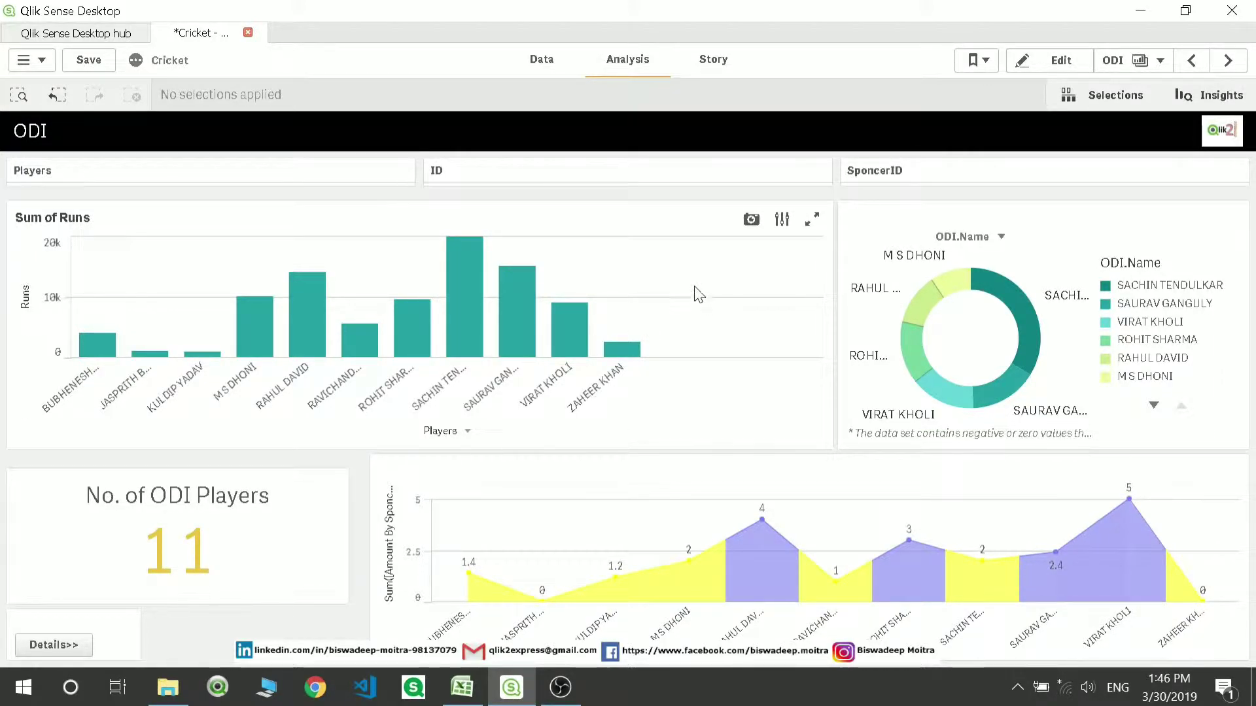
click(751, 220)
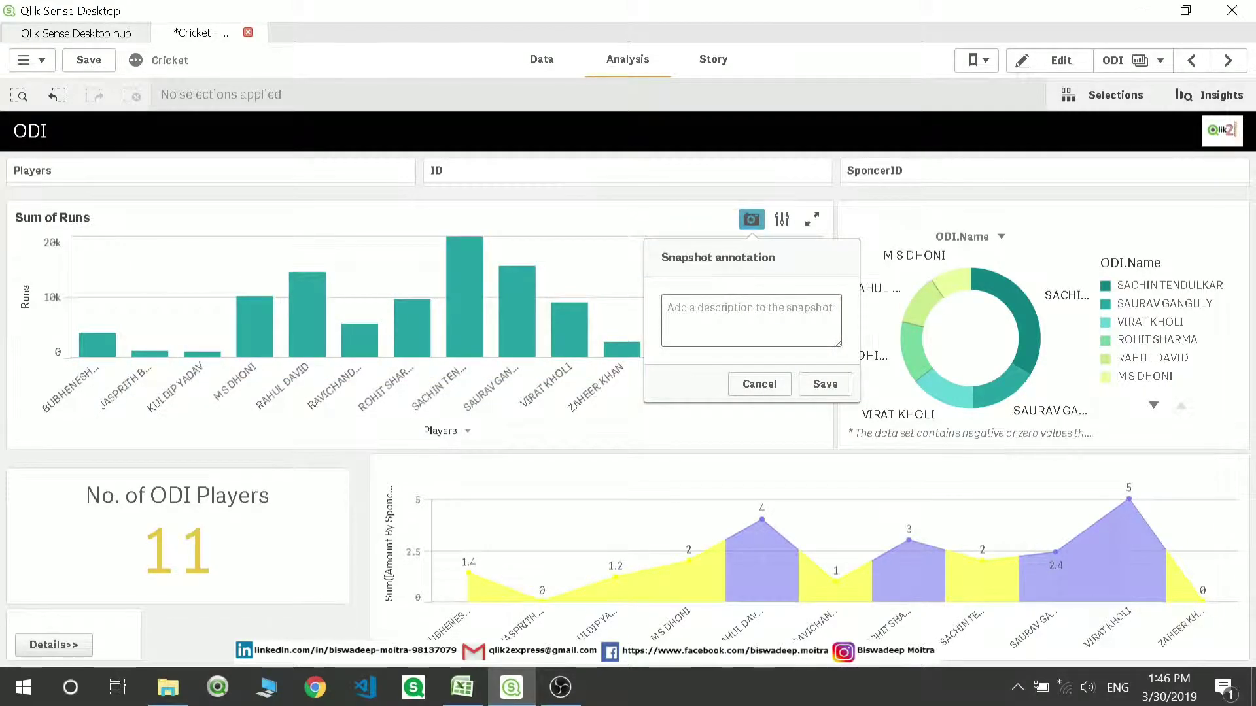
text(Sn)
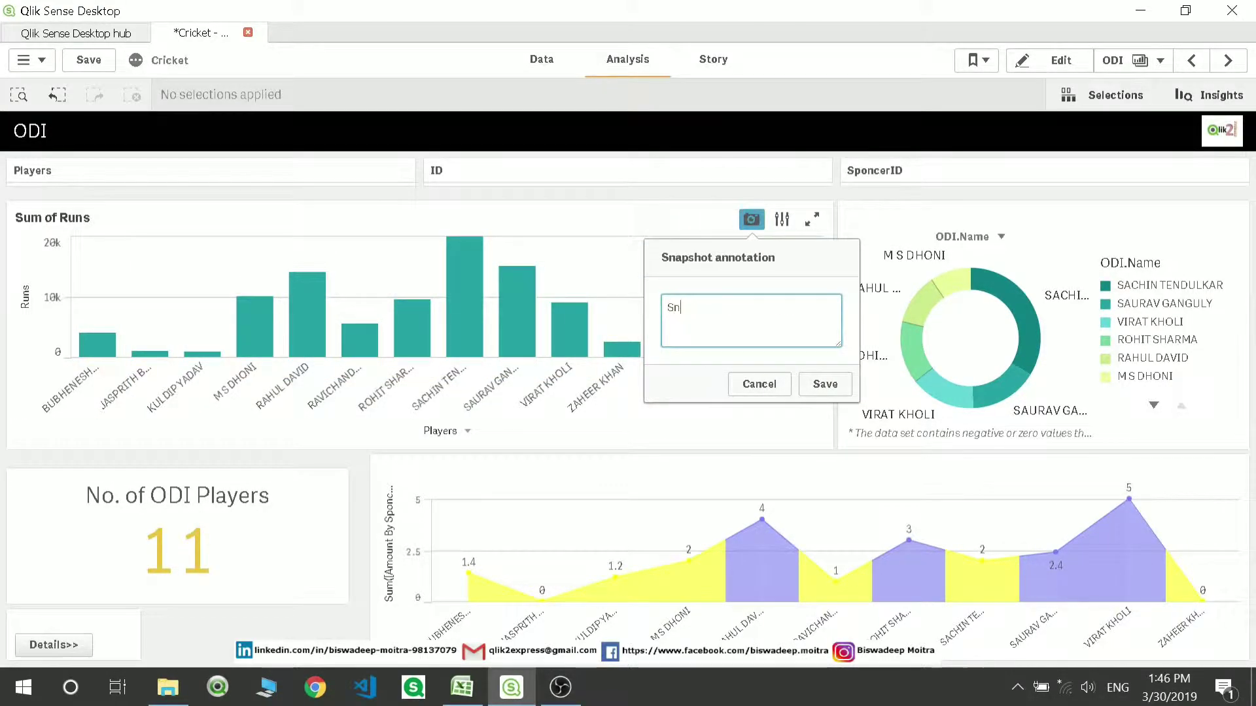
text(apshot -Bar)
click(802, 386)
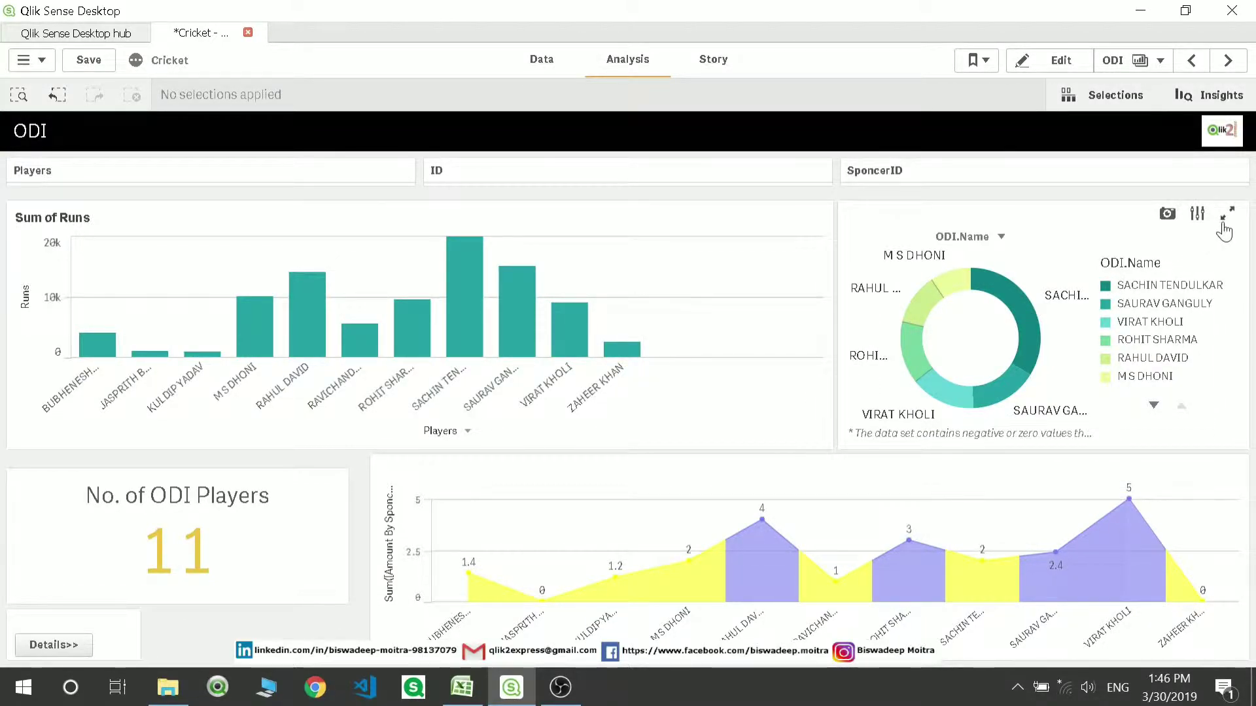
- Select Sachin Tendulkar, Saurav Ganguly, Virat Kholi, Rohit Sharma and Rahul David in the ODI.Name donut chart and confirm the selection
click(1005, 283)
click(1012, 391)
click(929, 376)
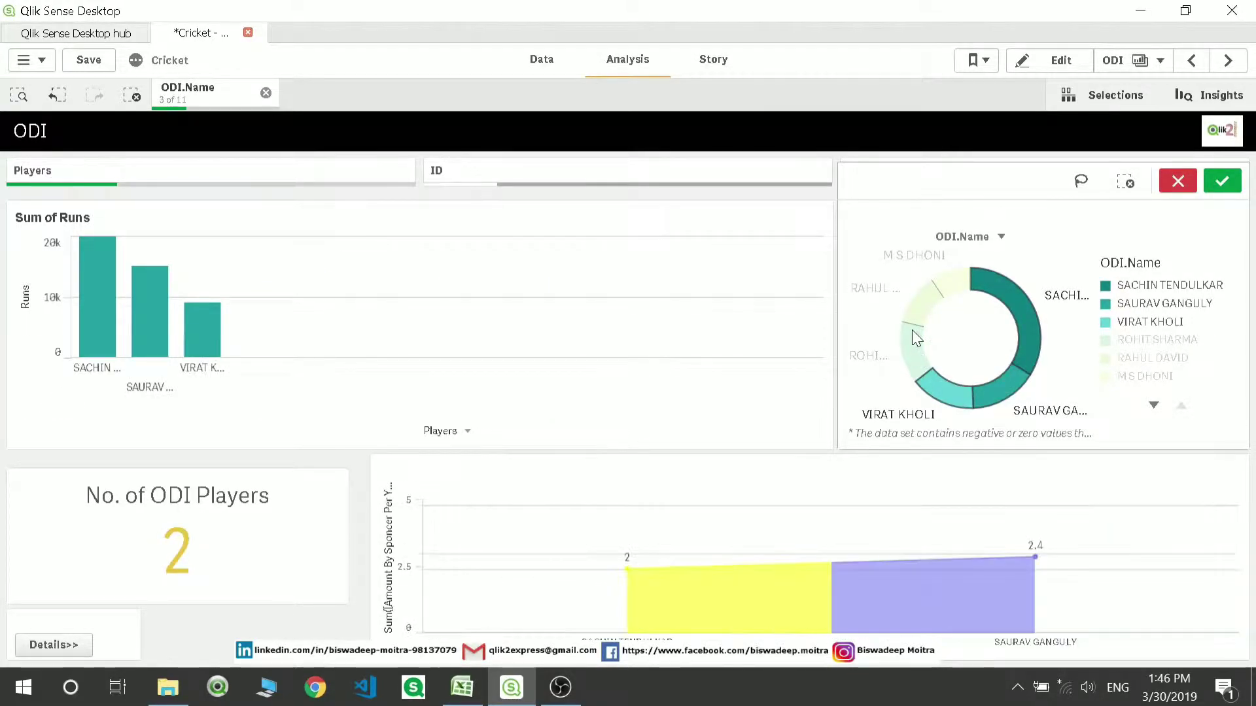
click(911, 347)
click(921, 303)
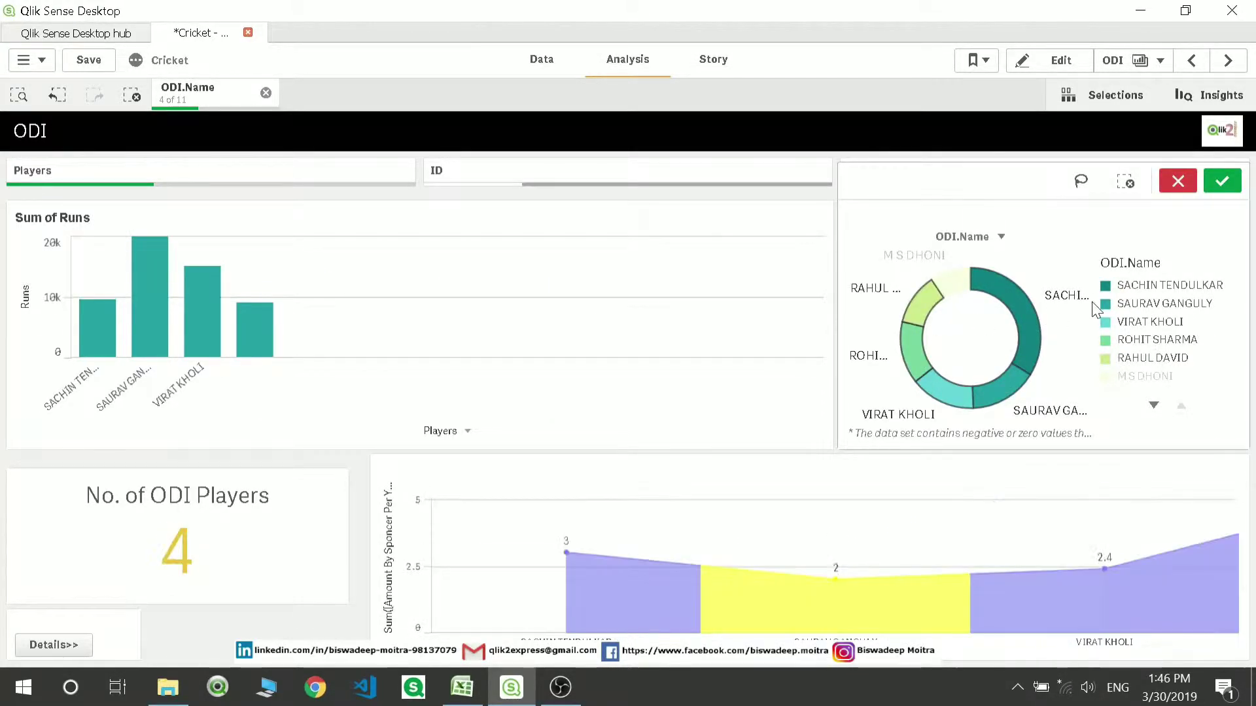
click(1221, 184)
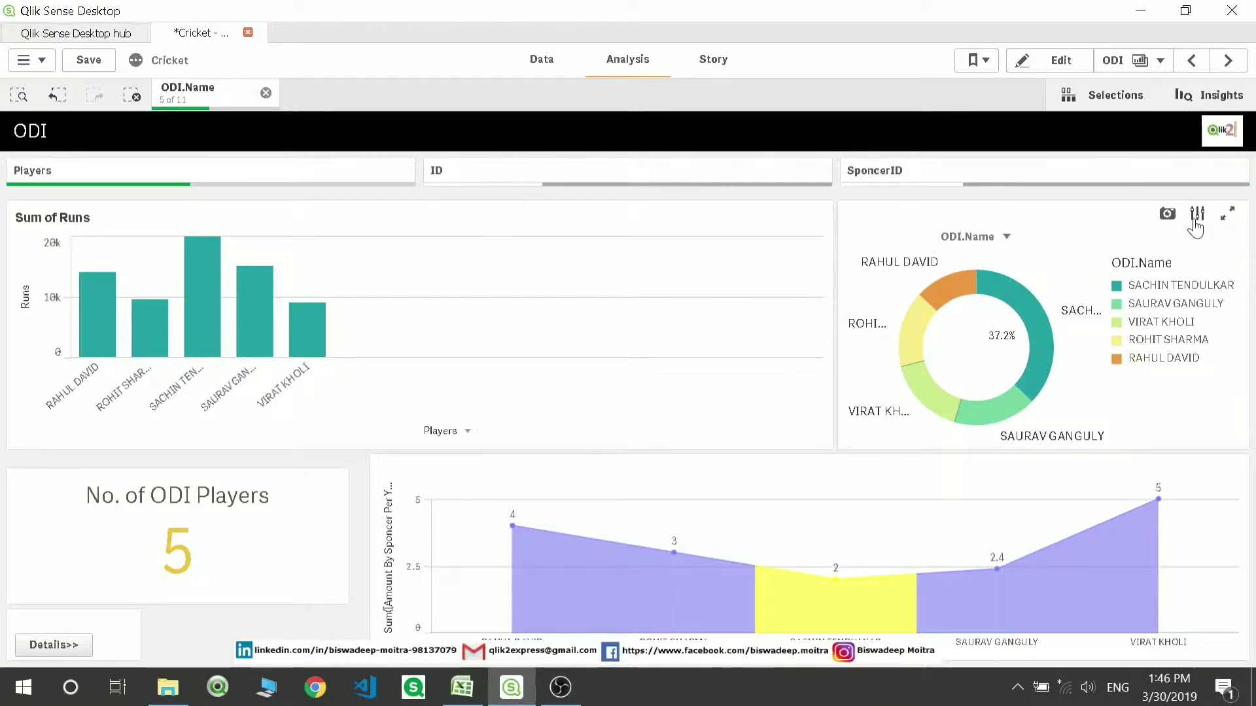
- Save a snapshot of the ODI.Name donut chart with the annotation "Snapshot-Pi Cahrt"
click(1168, 214)
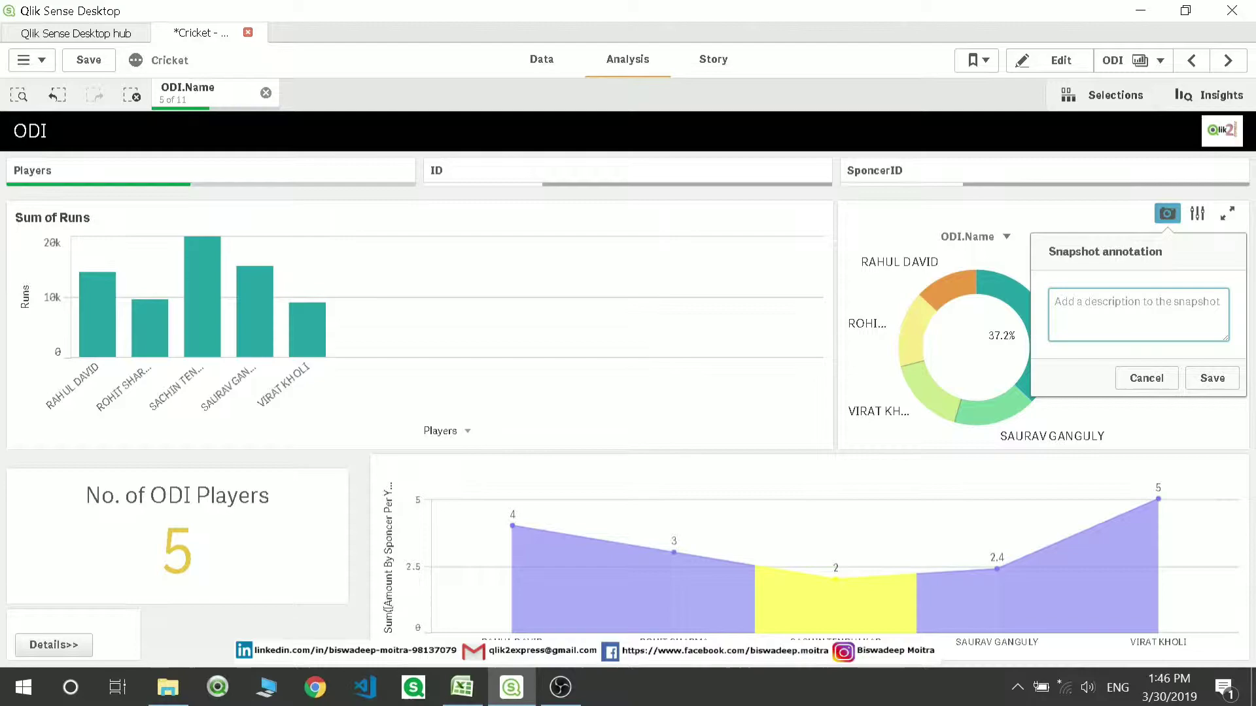
text(S)
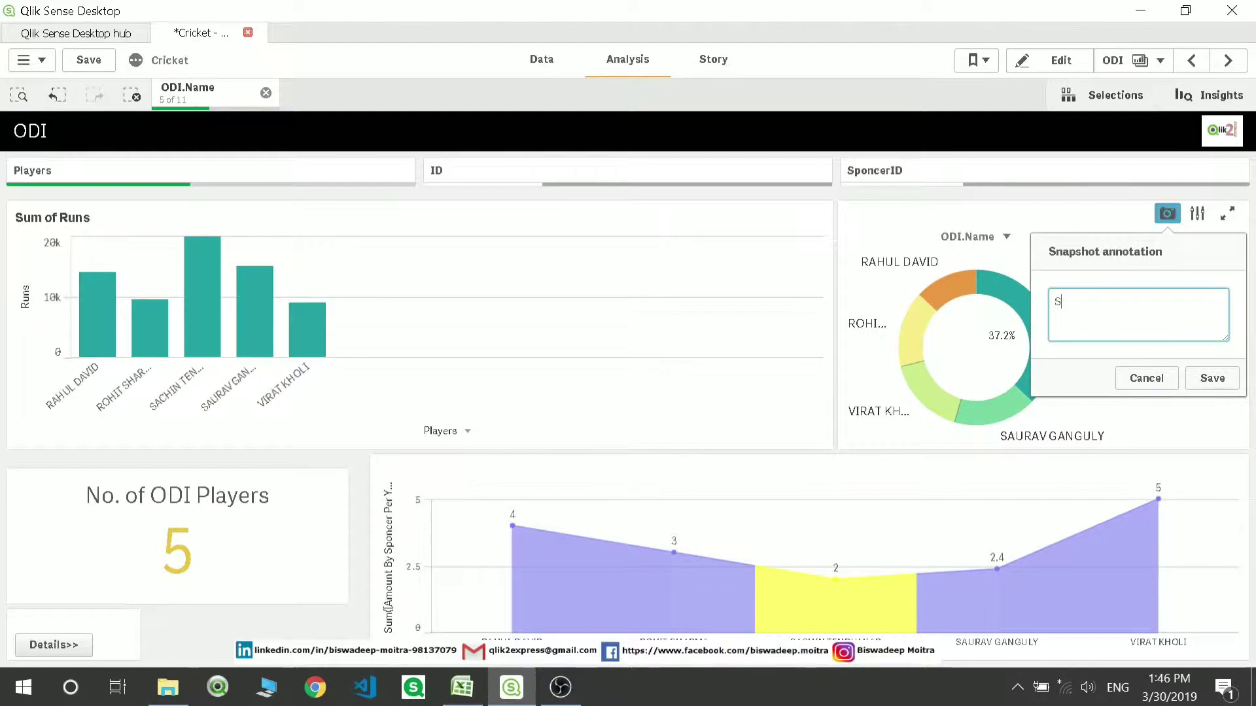
text(bapshot-P)
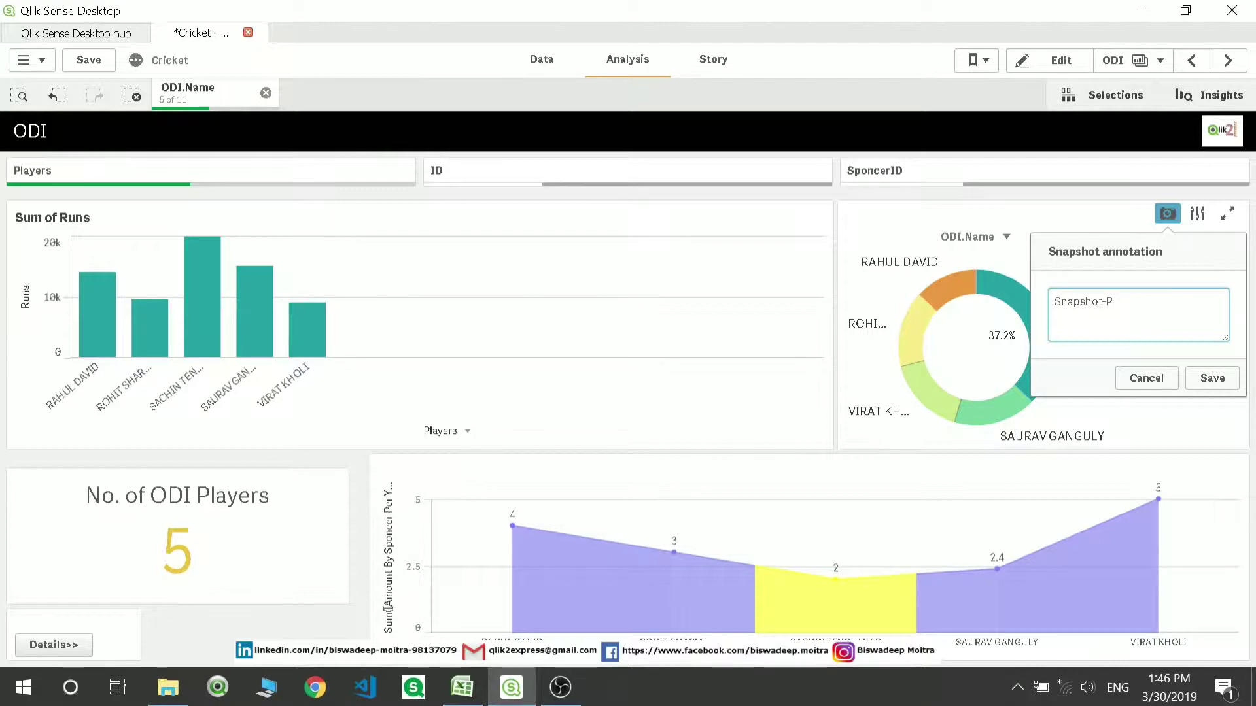
text(i Cahrt)
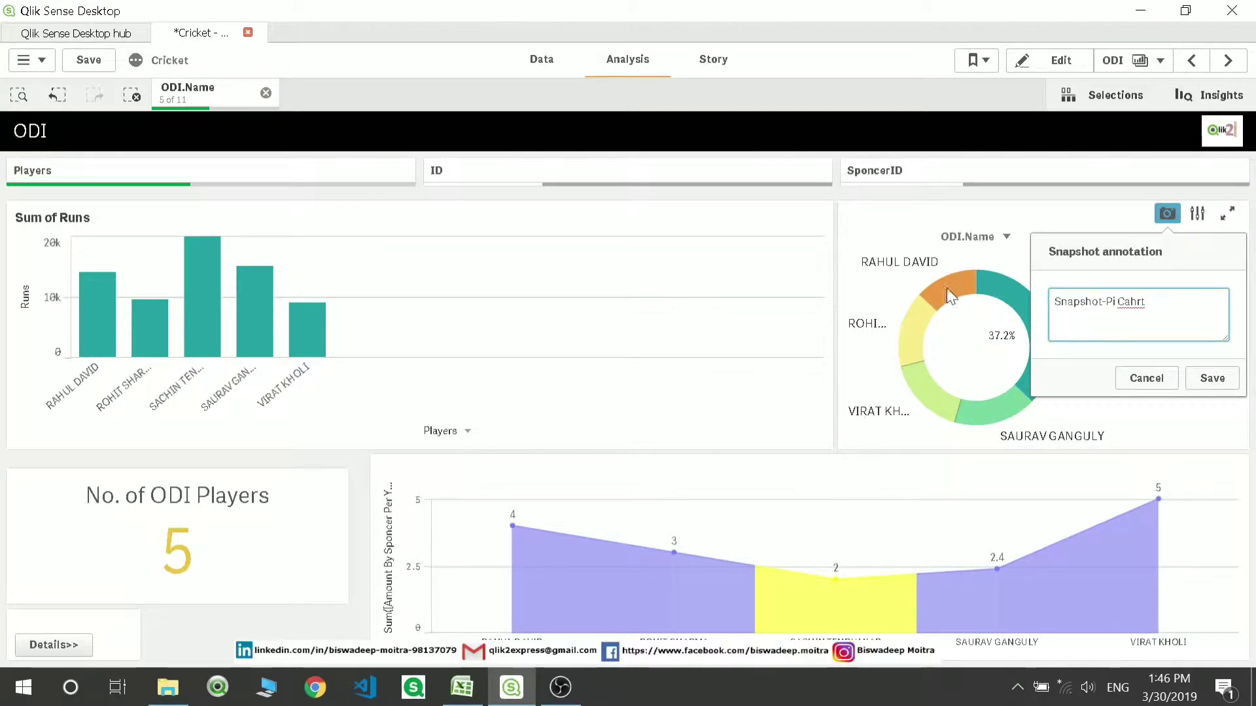
- Clear the ODI.Name selection and save a snapshot of the area chart with the annotation "Snapshot-Area Chart"
click(266, 93)
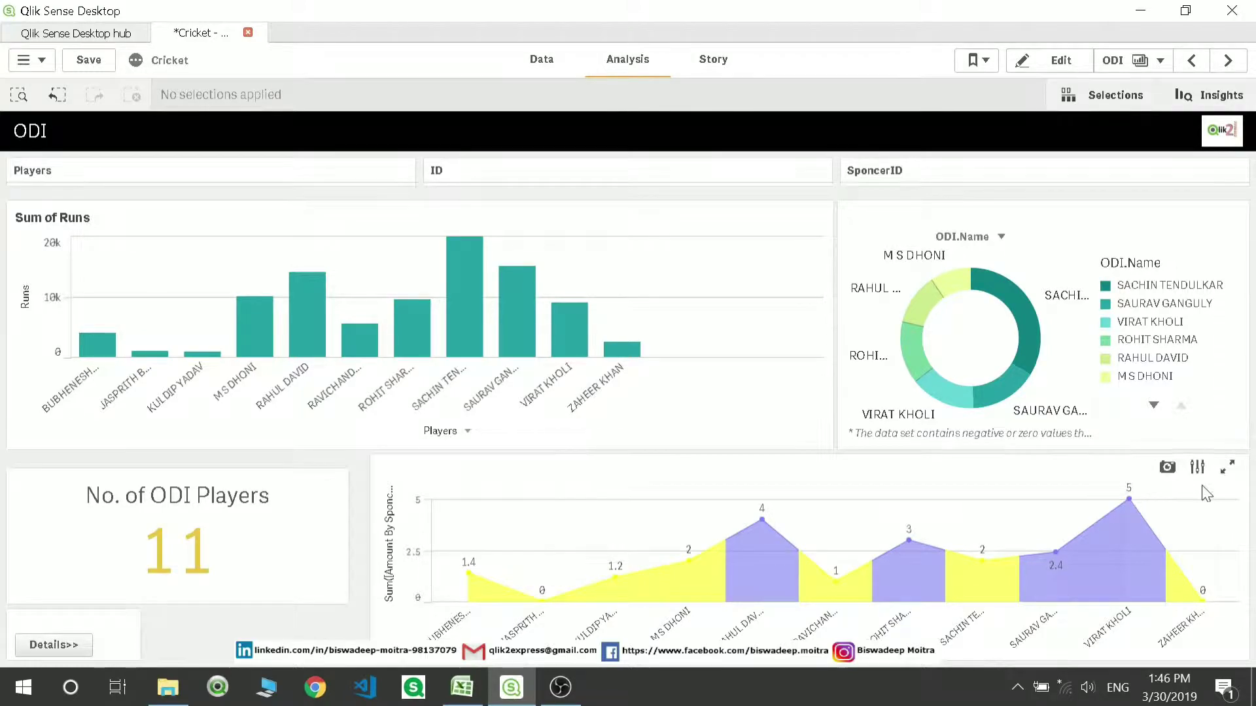
click(1168, 467)
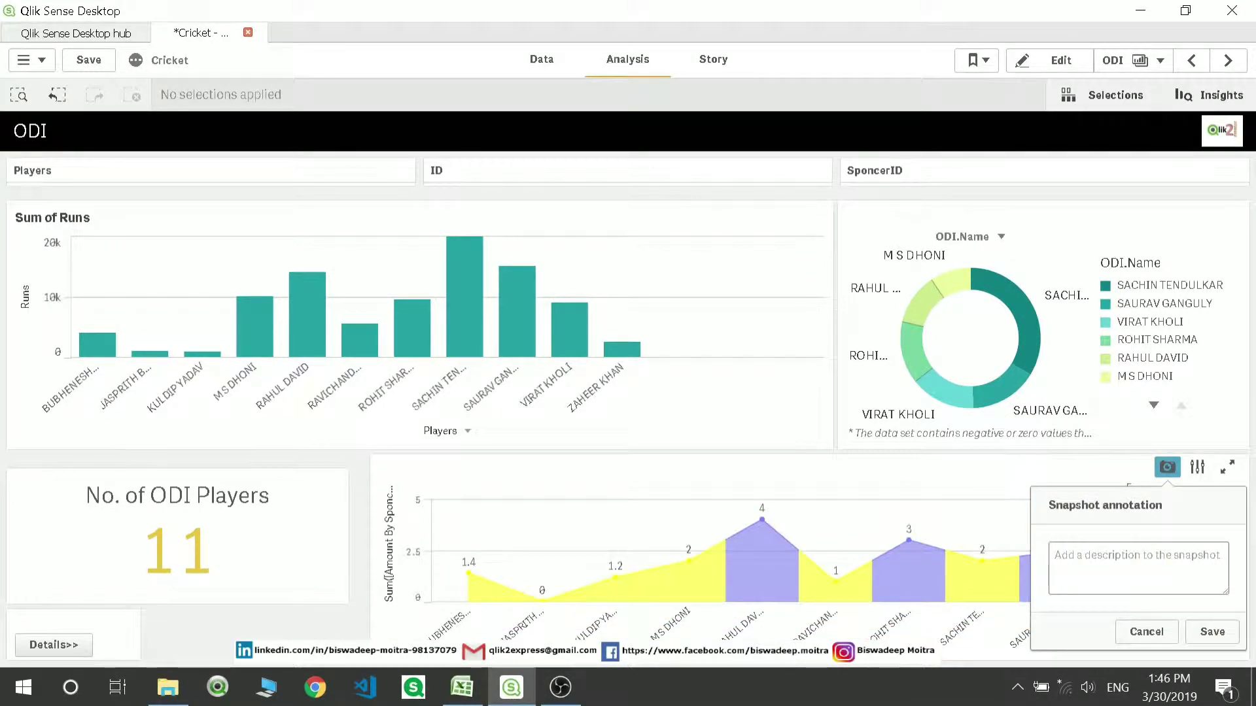
text(Snapshot-Area Chart)
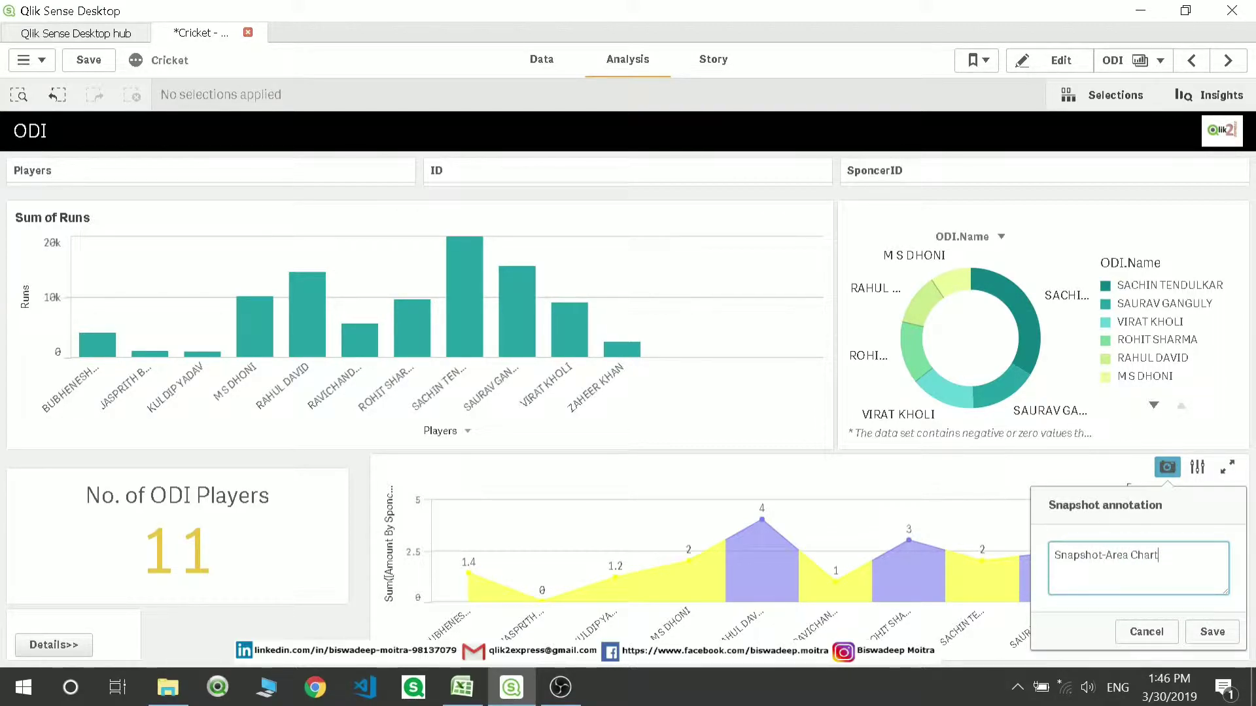
click(1211, 630)
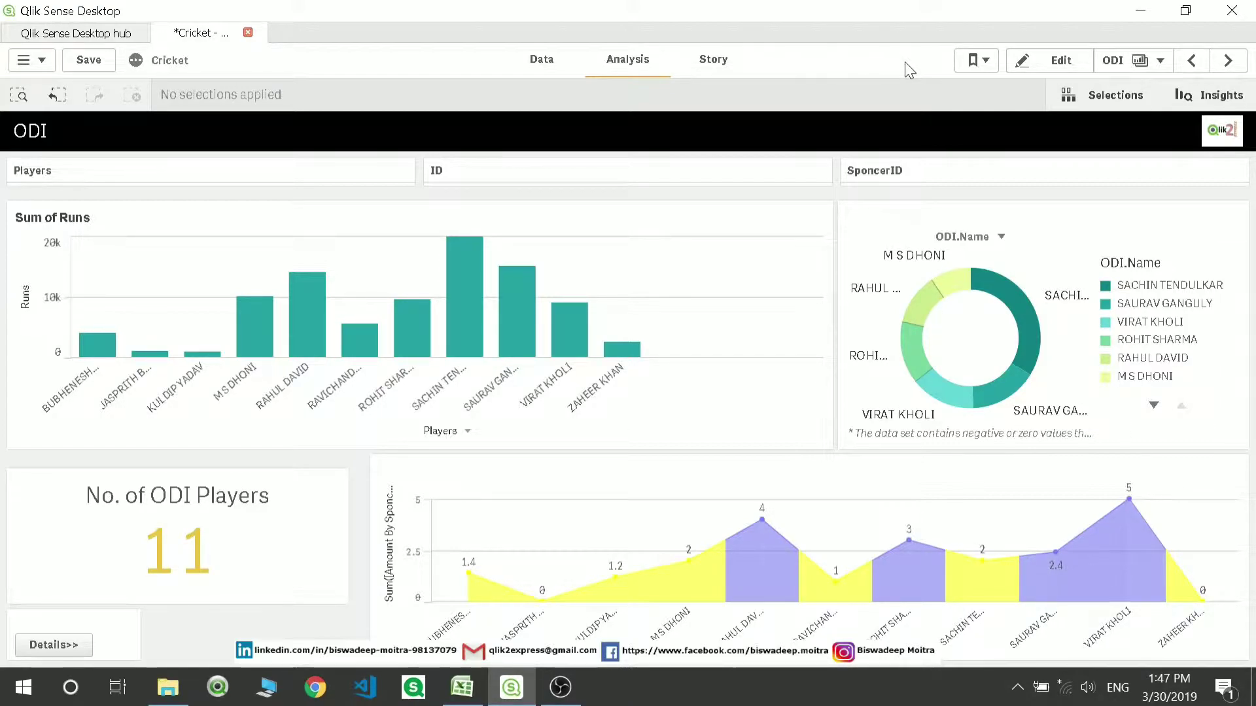
- Review the bookmarks, stories and sheets in the app overview, and return to the ODI sheet by way of the Home Page sheet
click(43, 67)
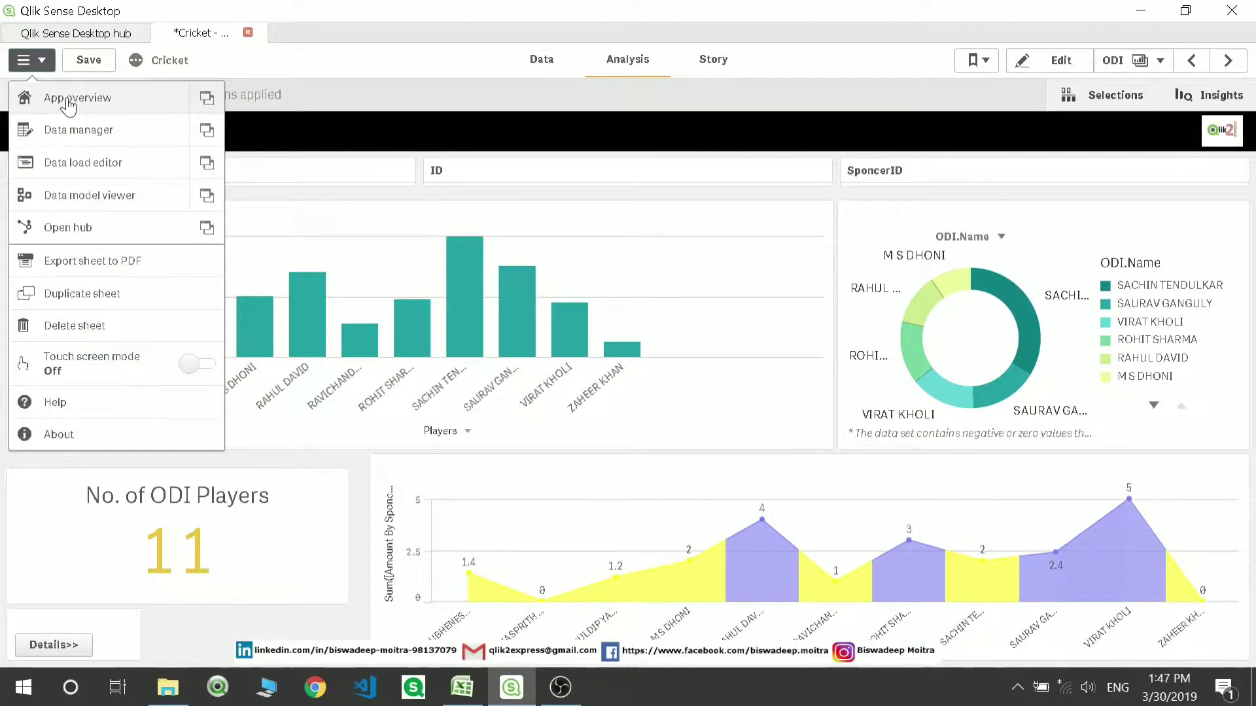
click(66, 98)
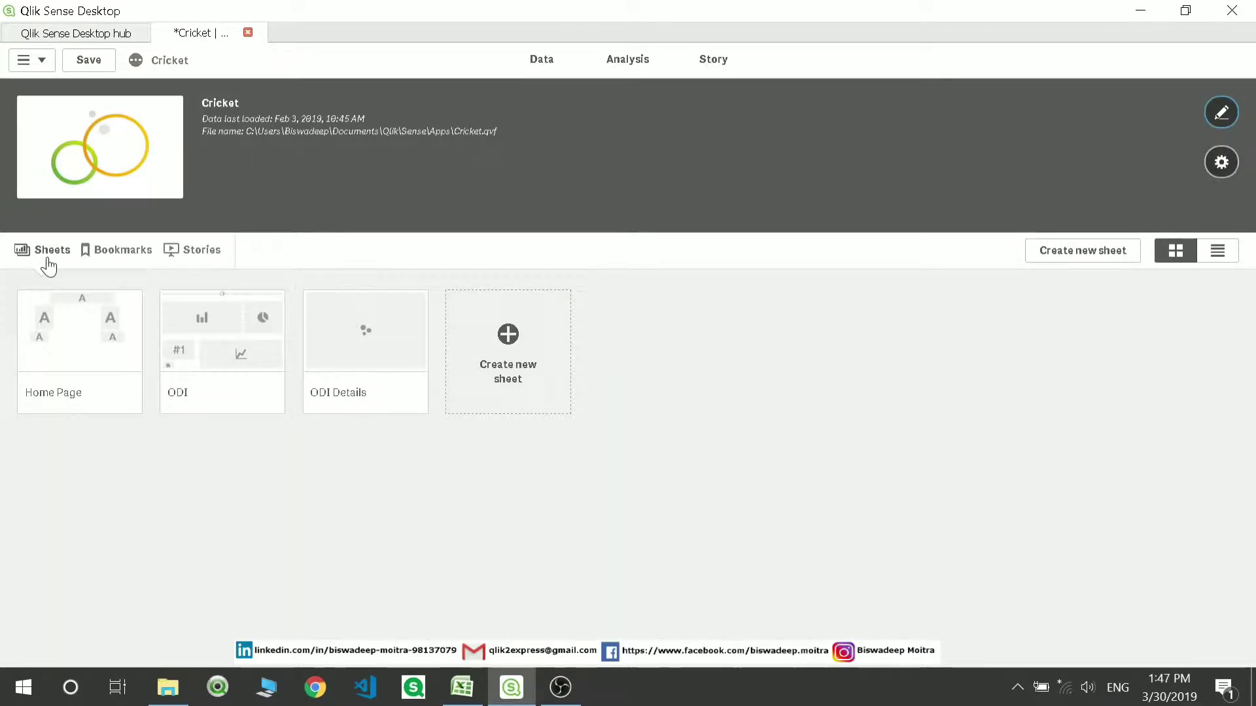
click(121, 254)
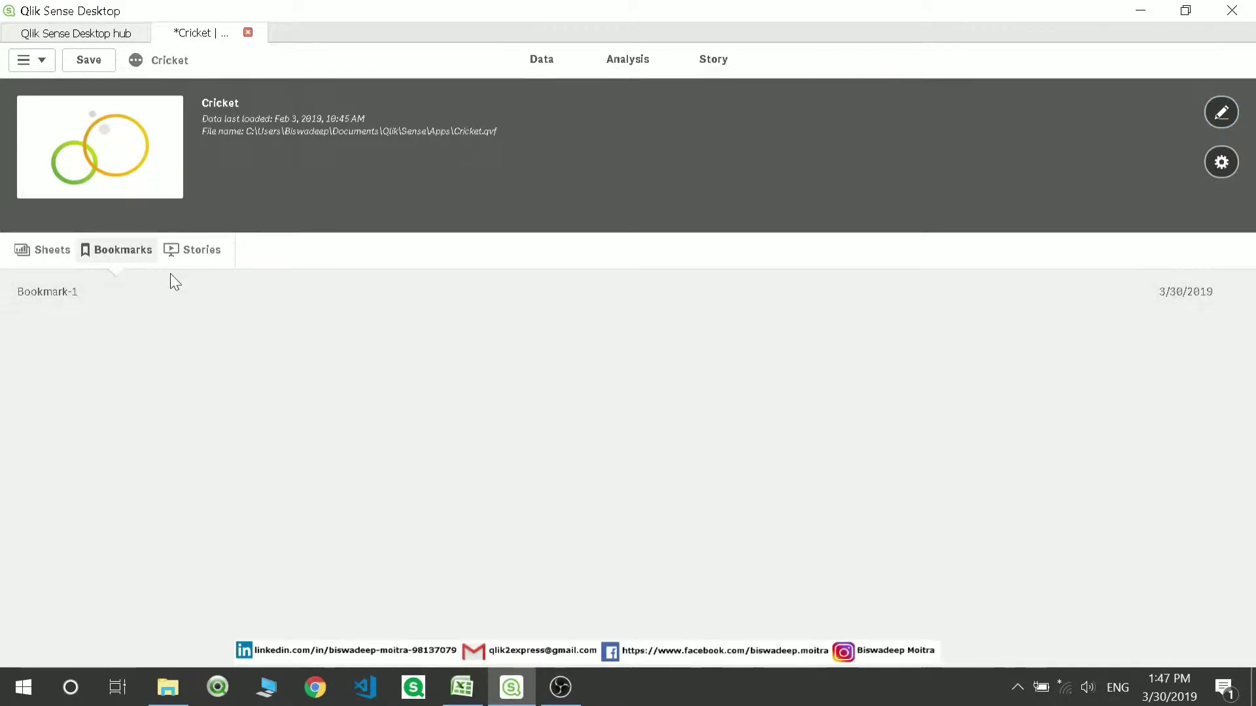
click(194, 255)
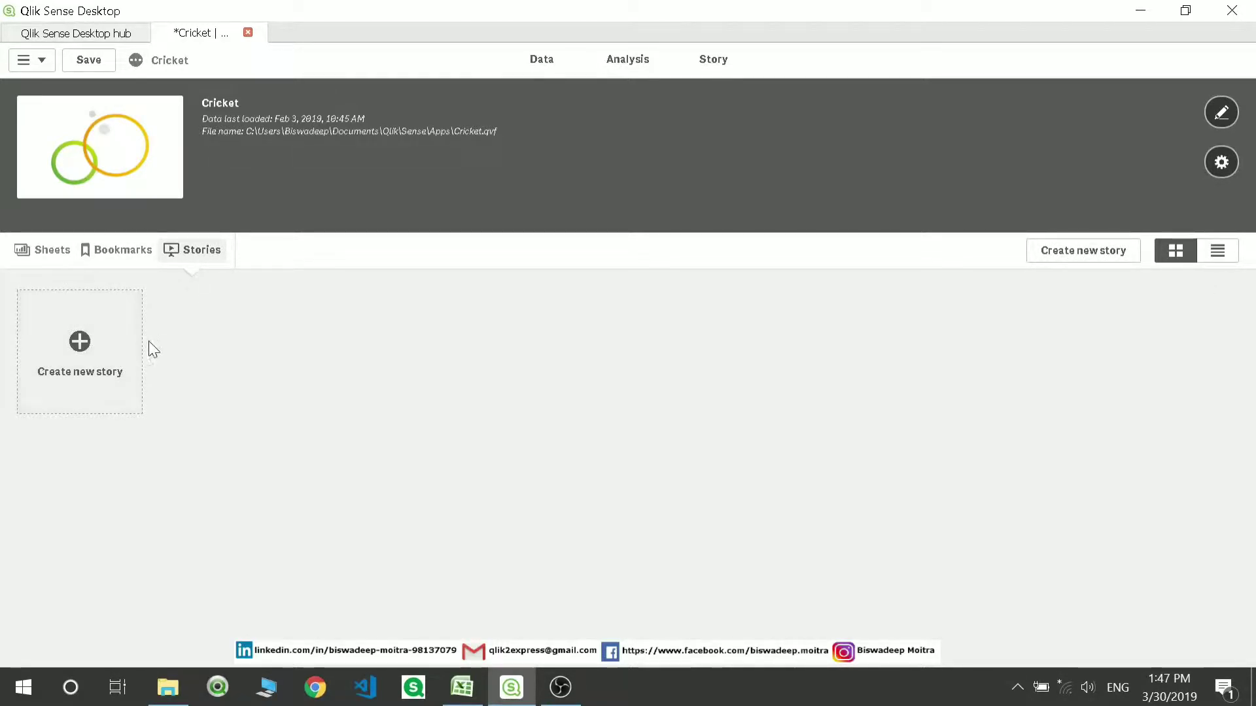
click(59, 256)
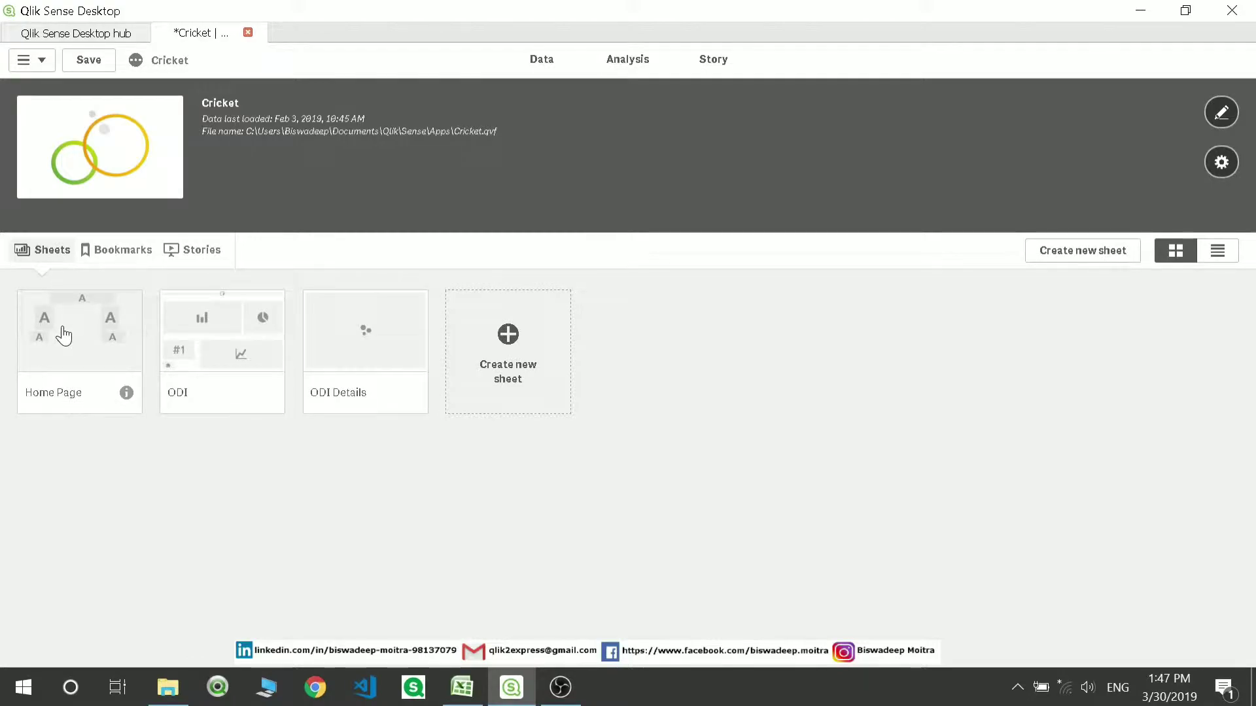
click(79, 351)
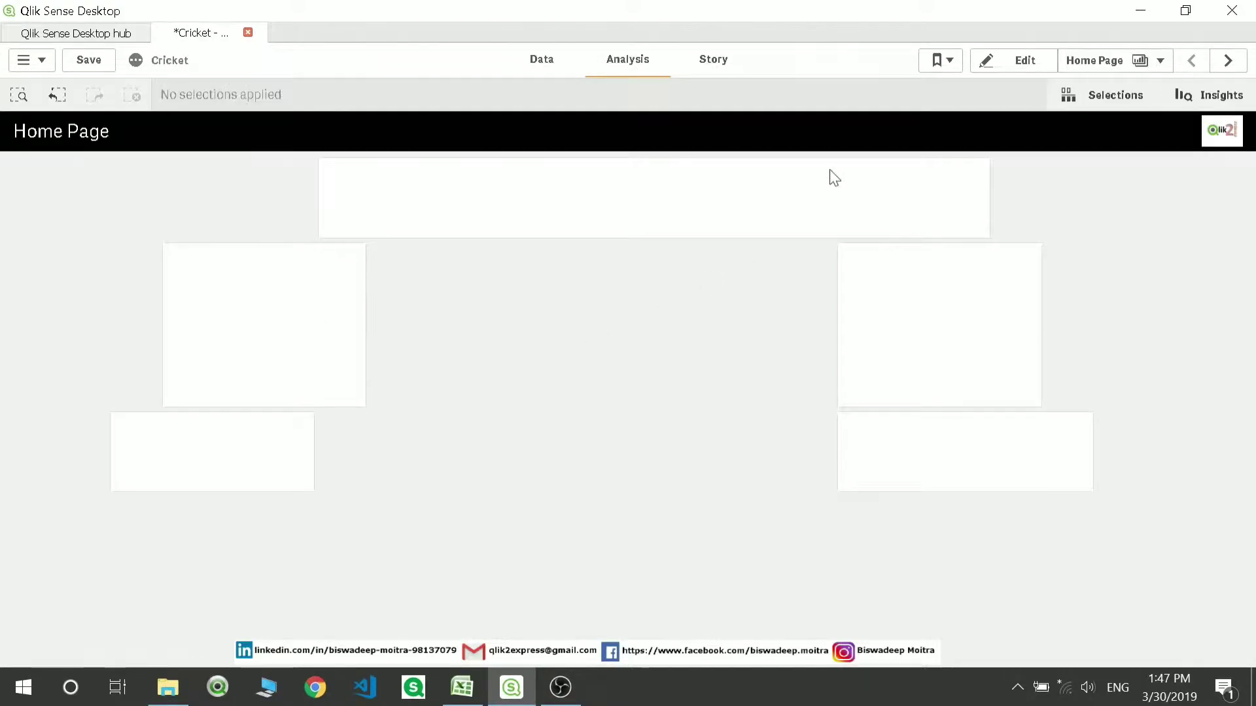
click(1223, 64)
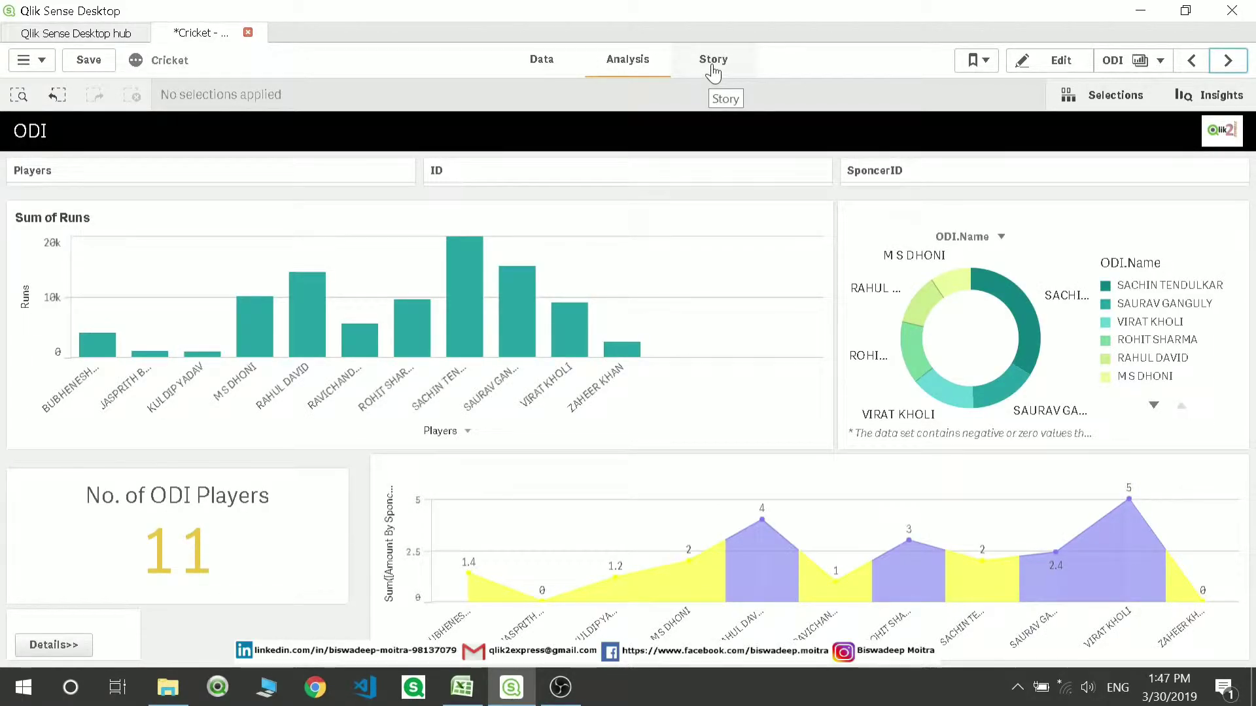
- Open the app's story and place the Snapshot-Area Chart snapshot across the middle of the empty first slide
click(742, 66)
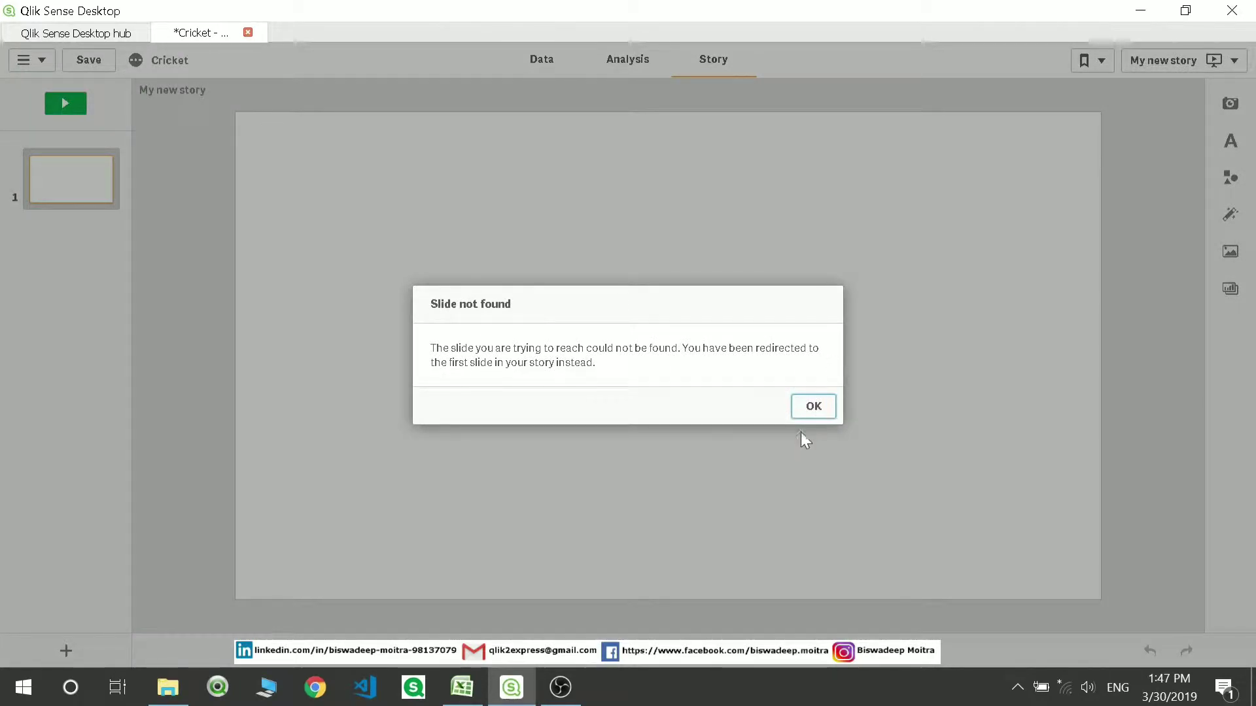
click(813, 411)
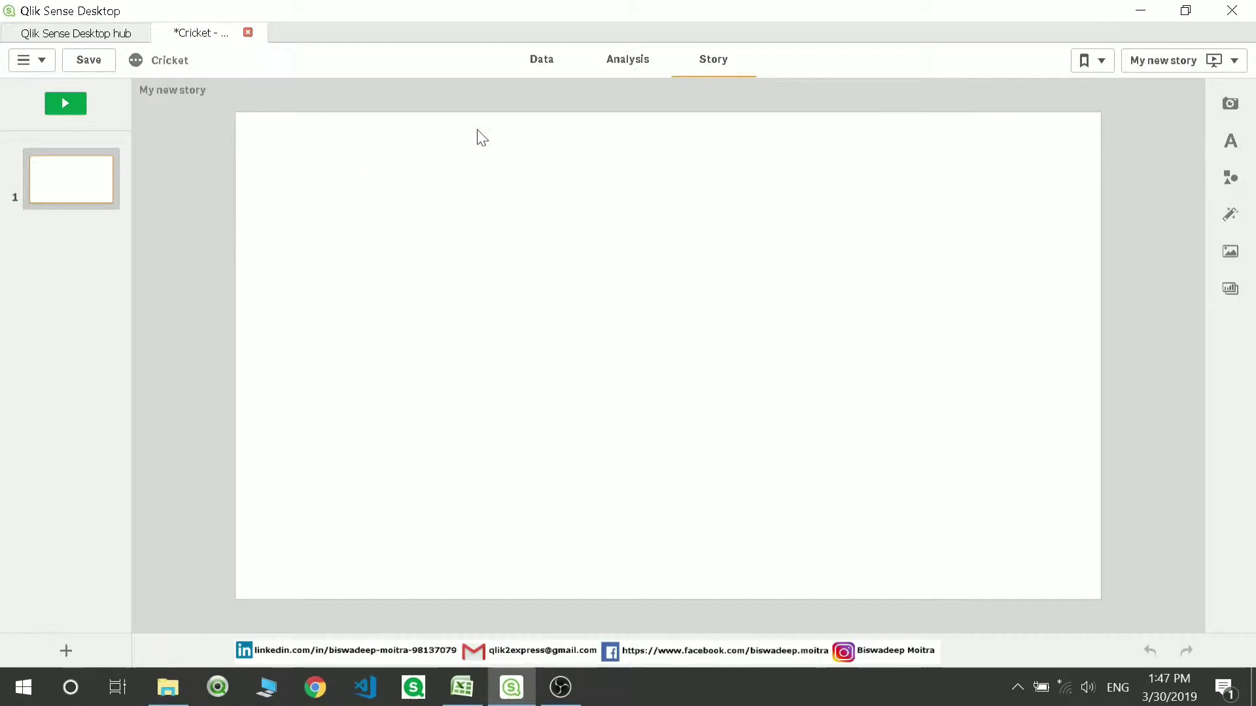
click(1231, 105)
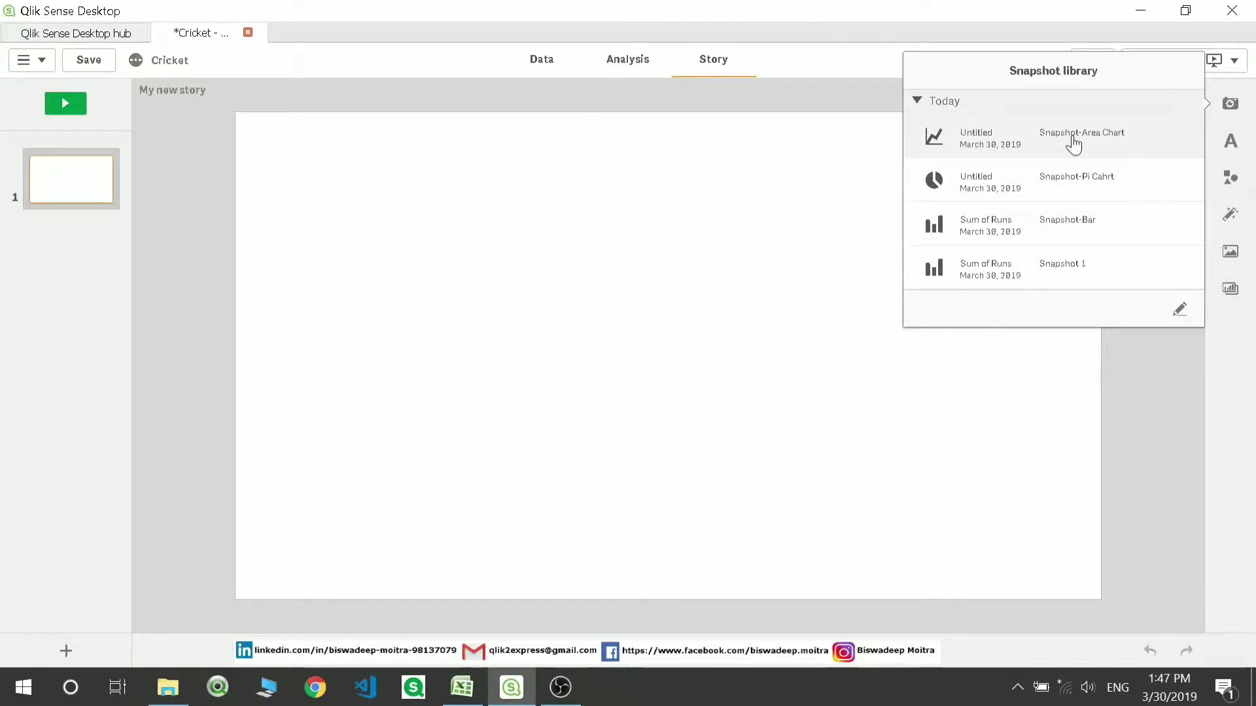
drag(1068, 142, 654, 396)
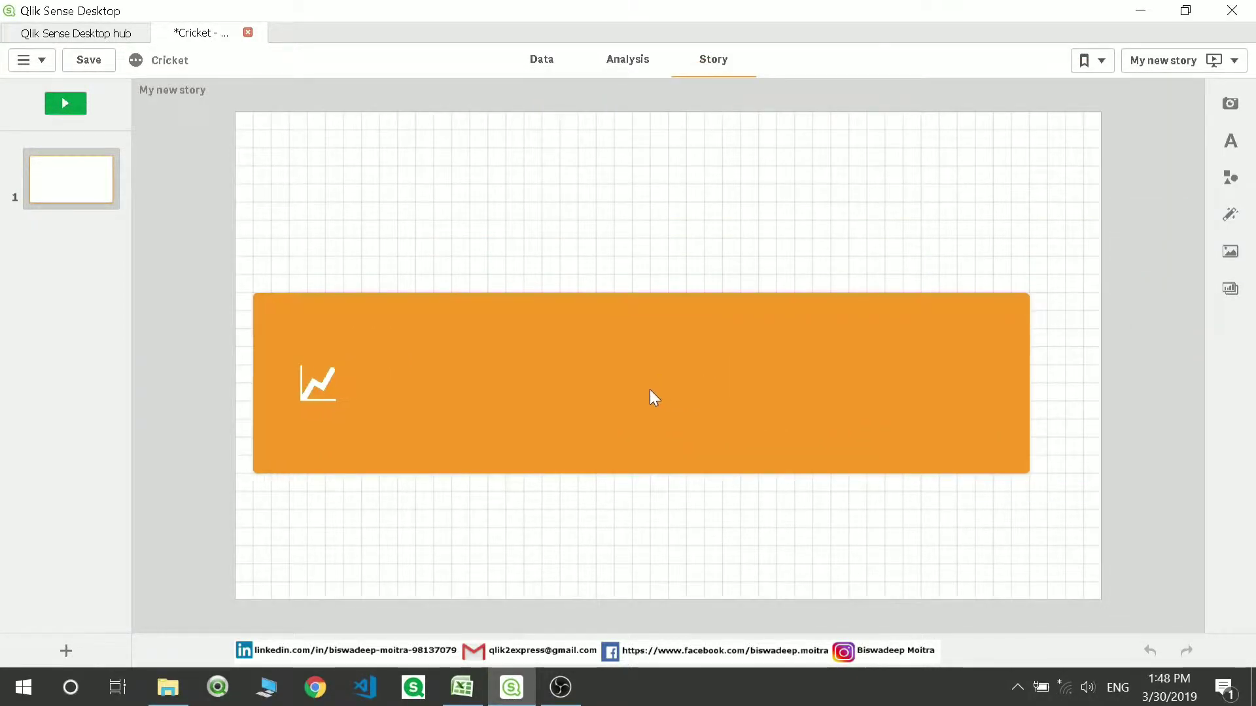
- Shrink the area chart snapshot to a little over half the slide's width, keeping it near the slide's left edge
drag(1028, 475, 670, 452)
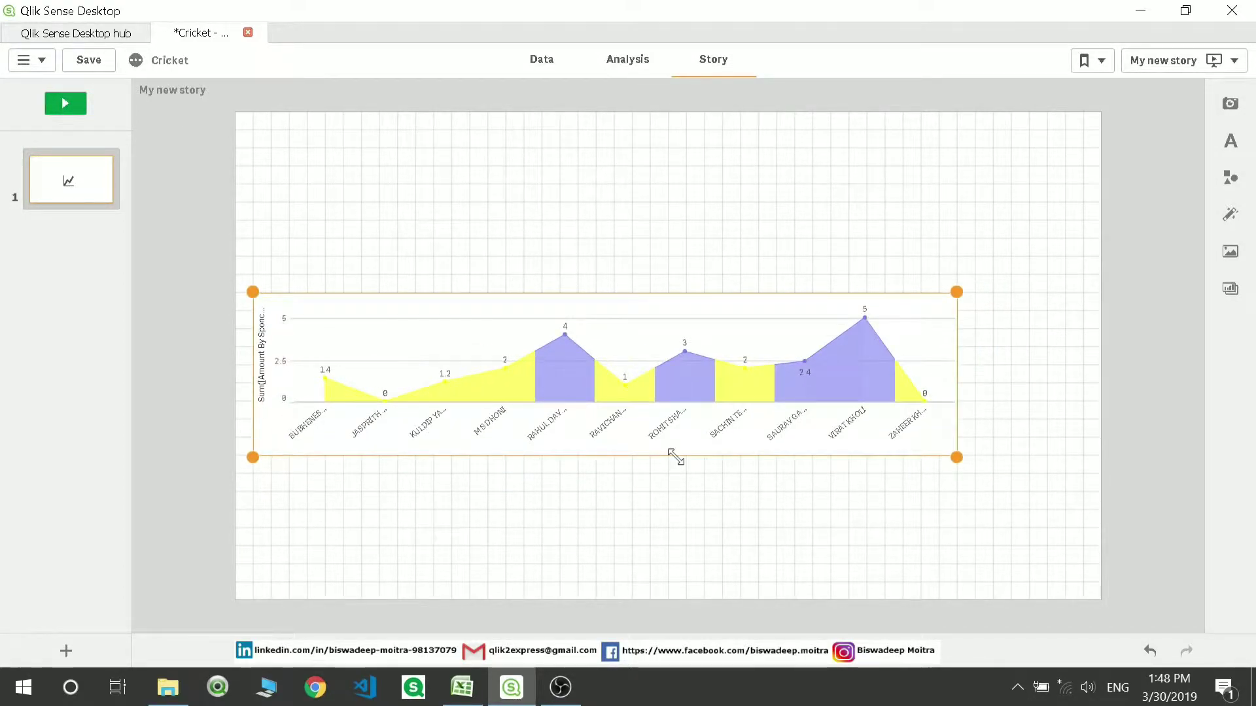
drag(956, 456, 778, 411)
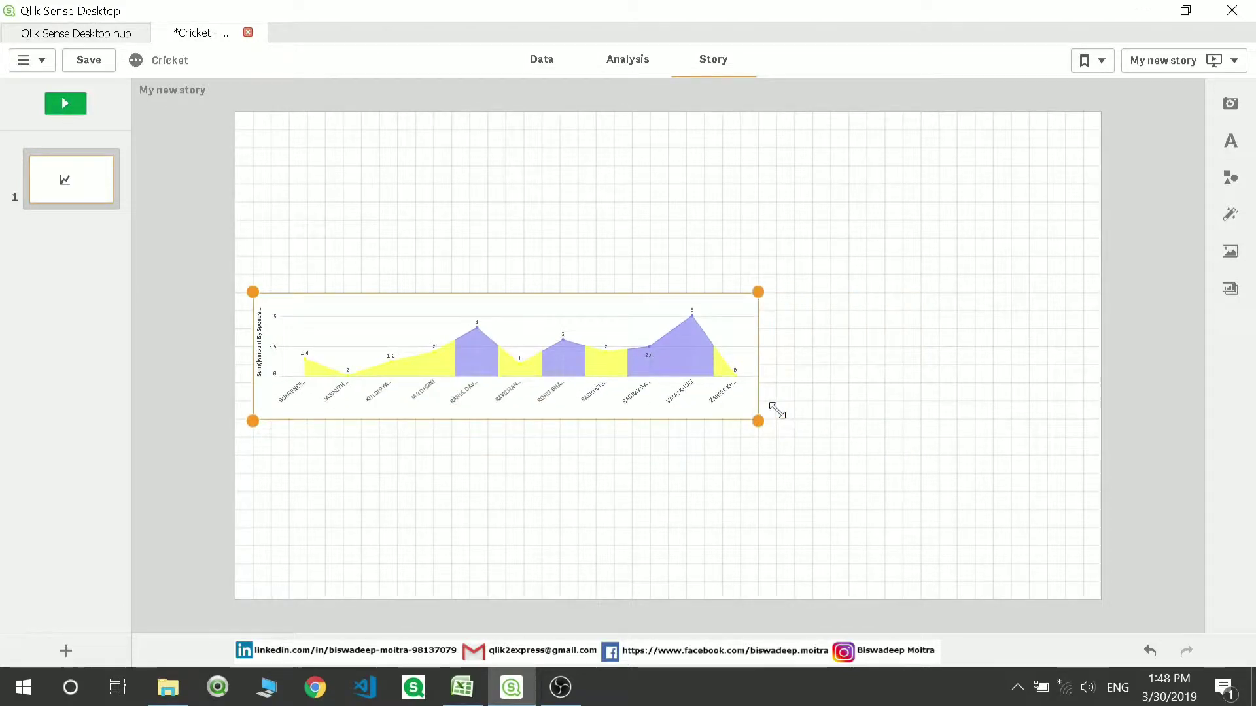
drag(251, 419, 328, 429)
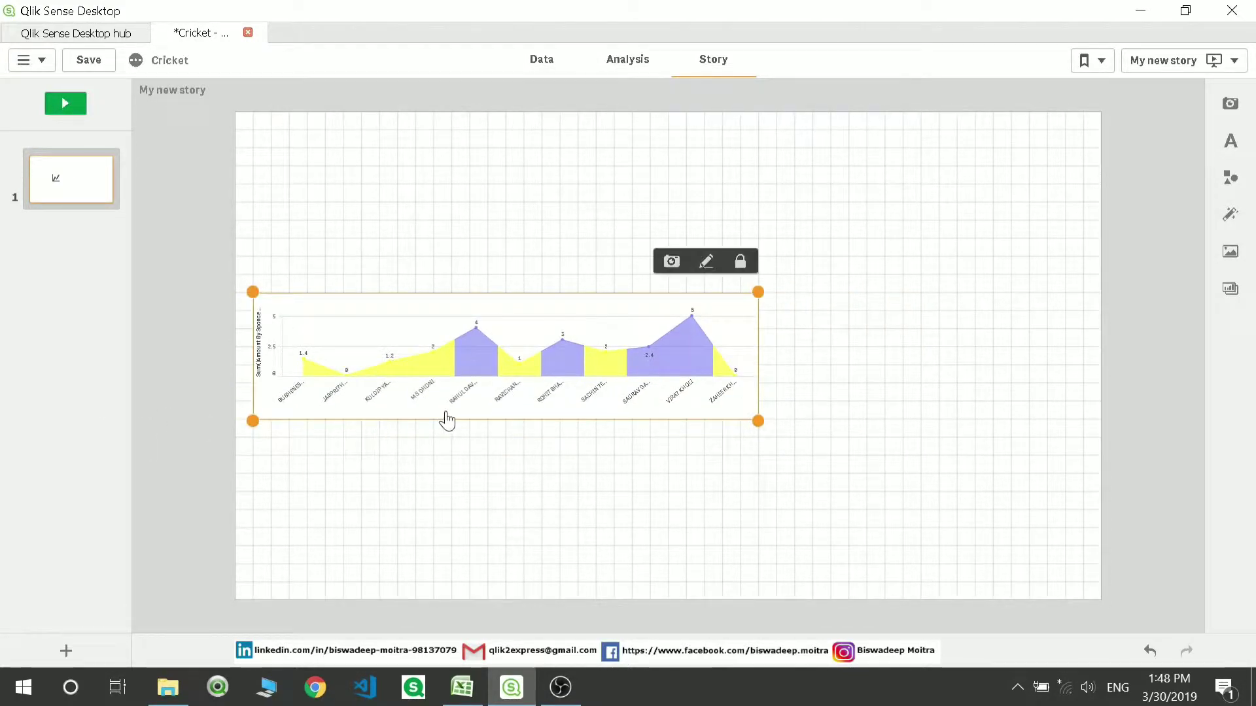
click(853, 415)
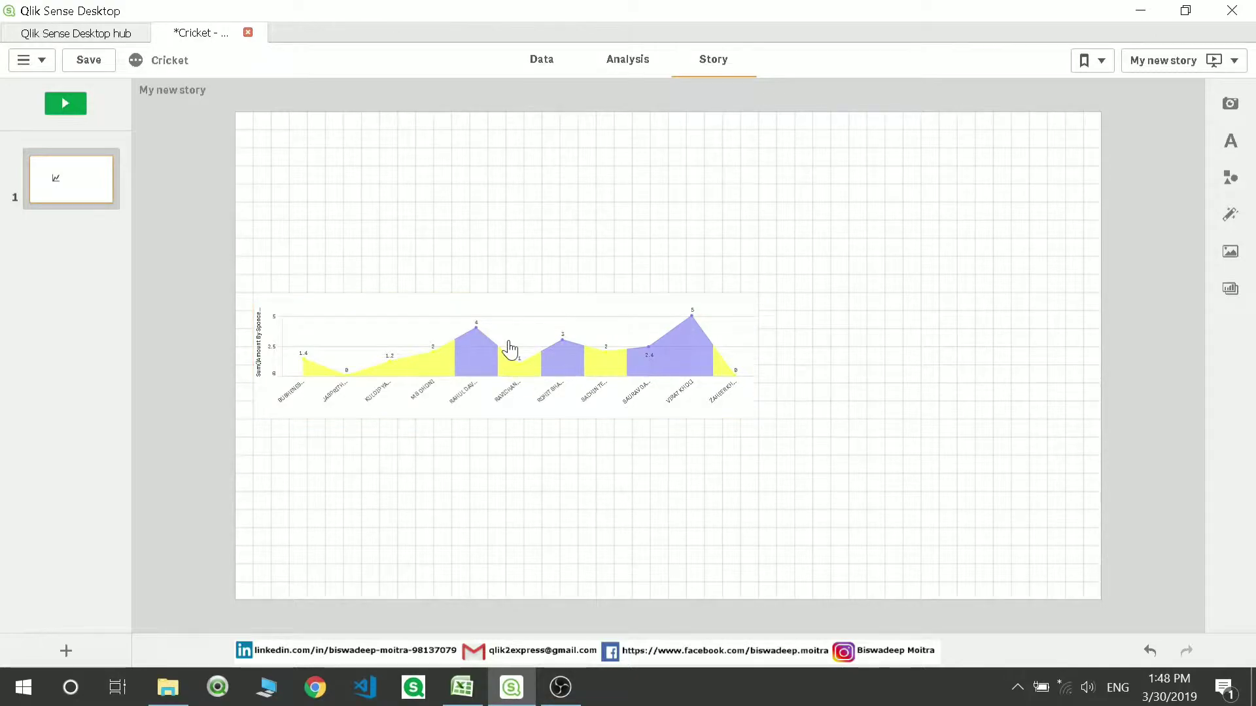
- Place the Snapshot-Pi Cahrt snapshot on the slide and shrink it to fit right of the area chart without overlapping
click(1231, 106)
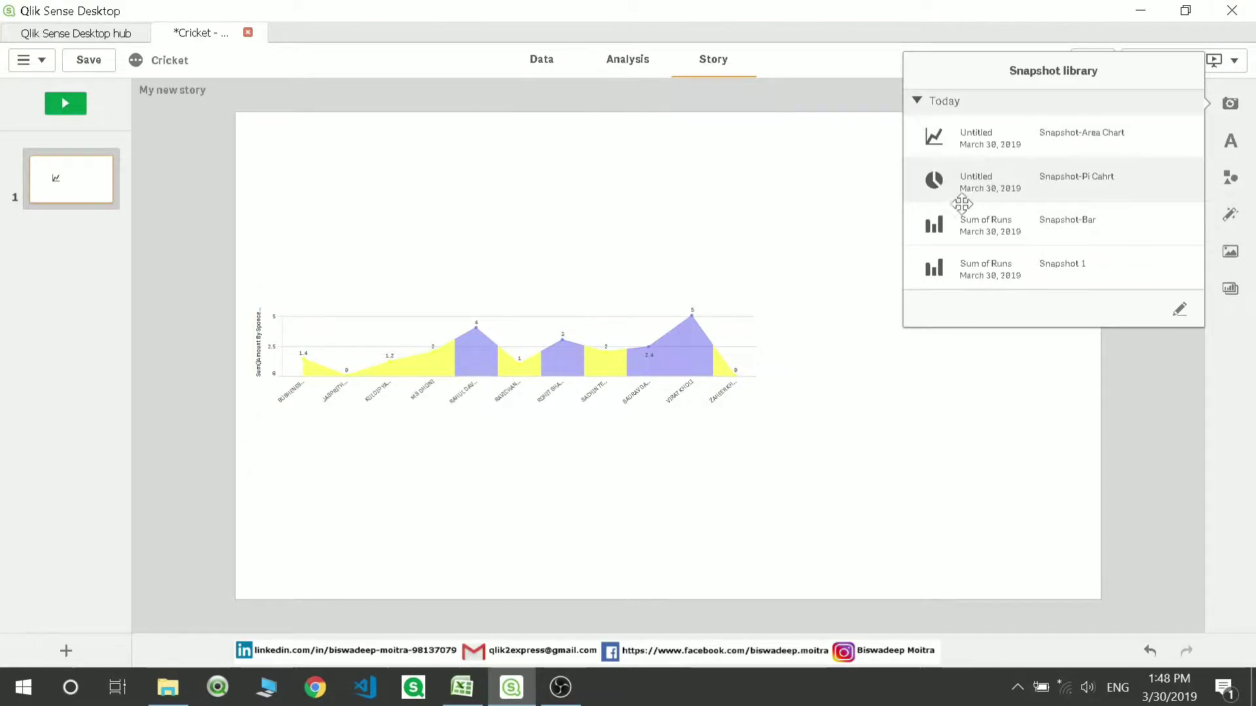
drag(981, 190, 886, 342)
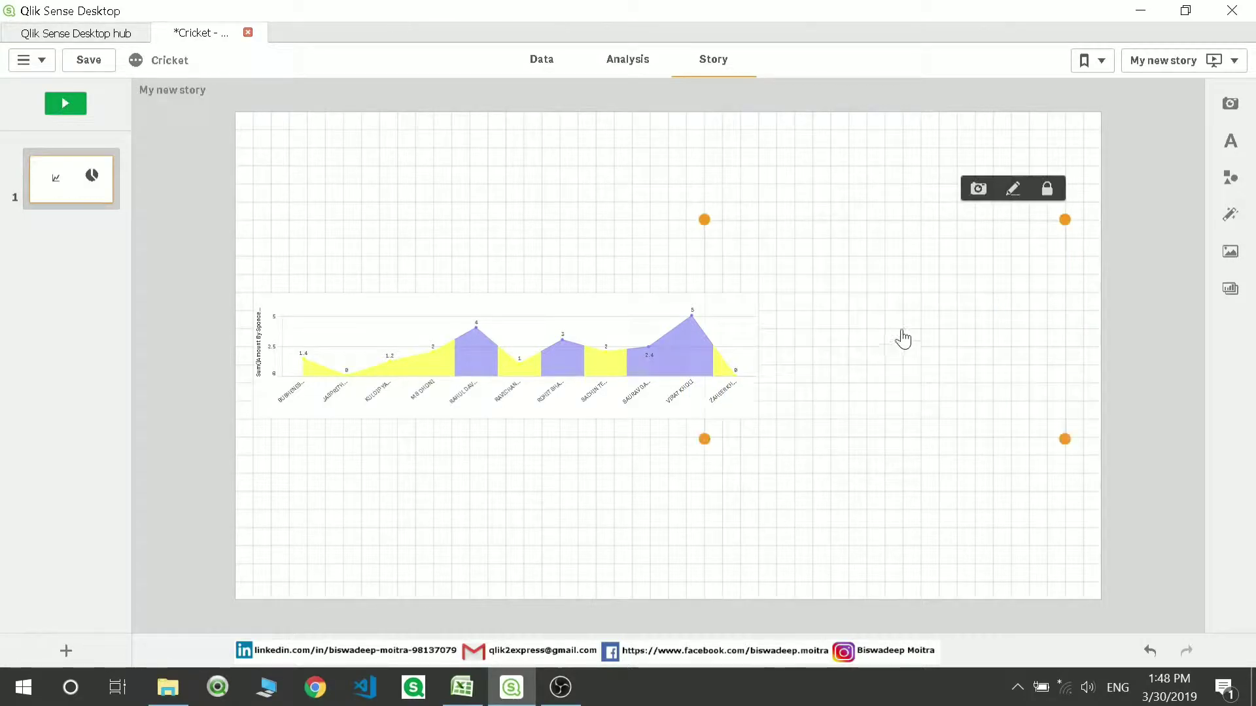
drag(703, 219, 848, 268)
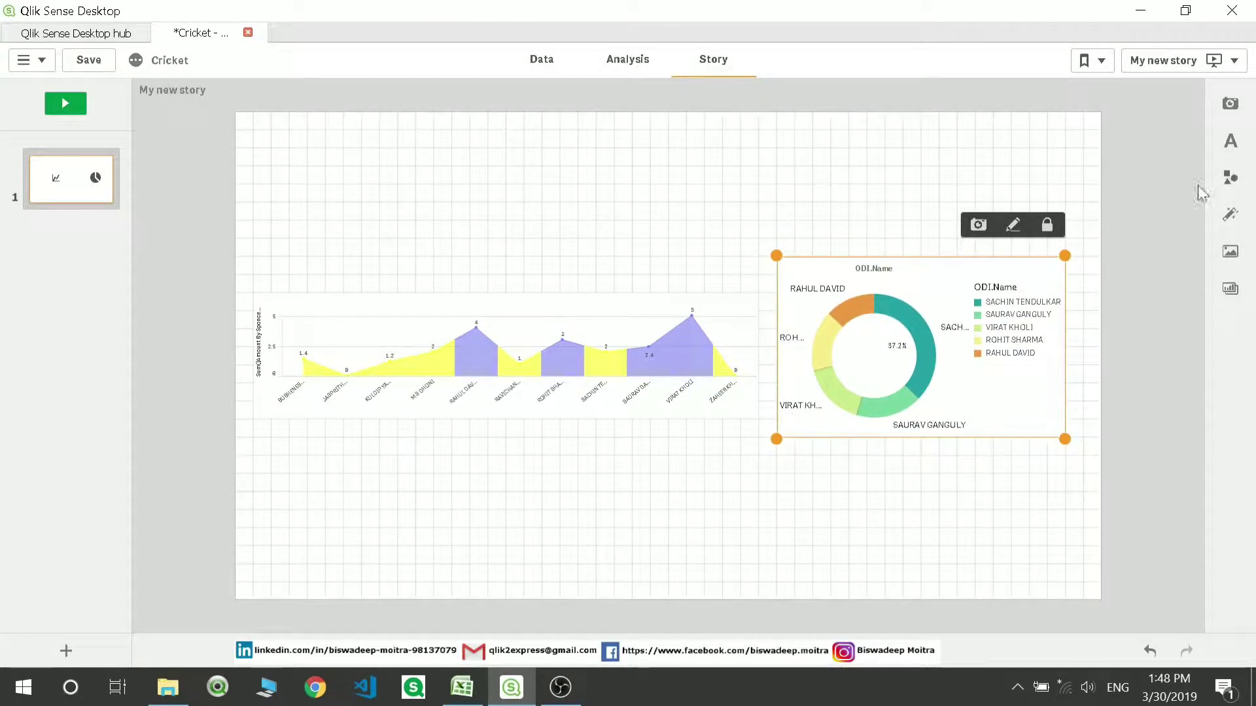
click(1172, 165)
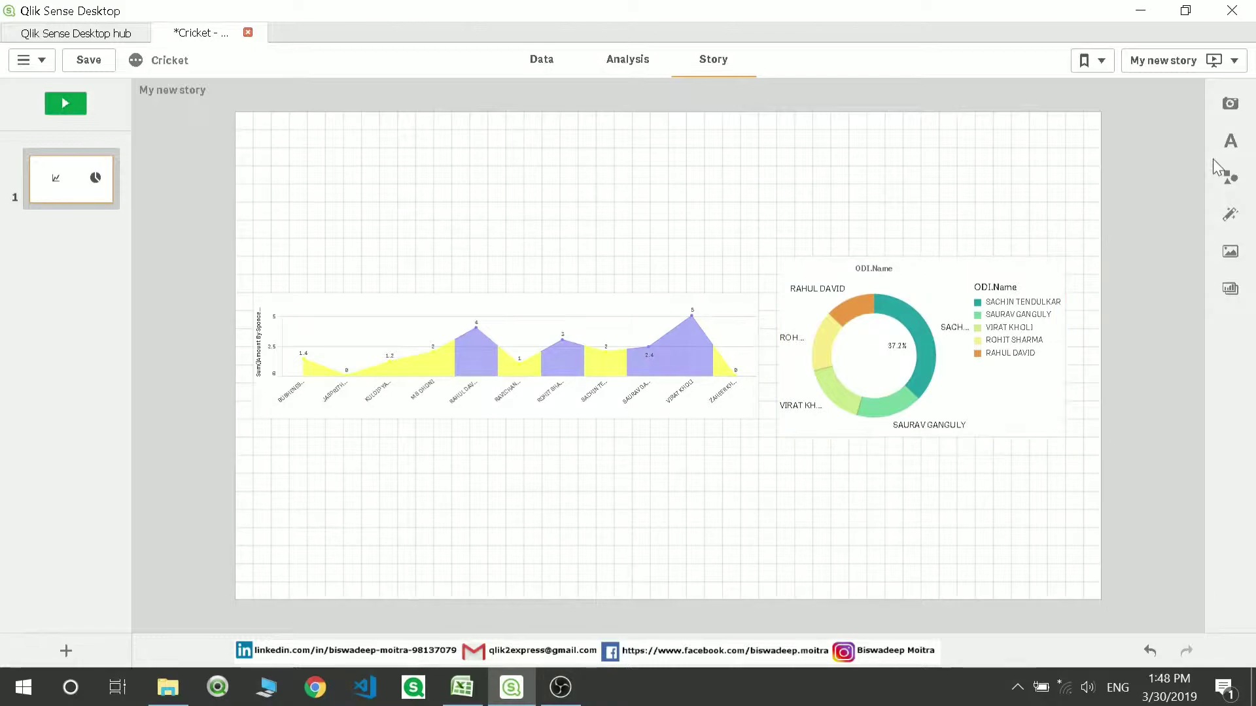
- Place the Snapshot-Bar snapshot along the bottom of the slide, below the area chart
click(1229, 110)
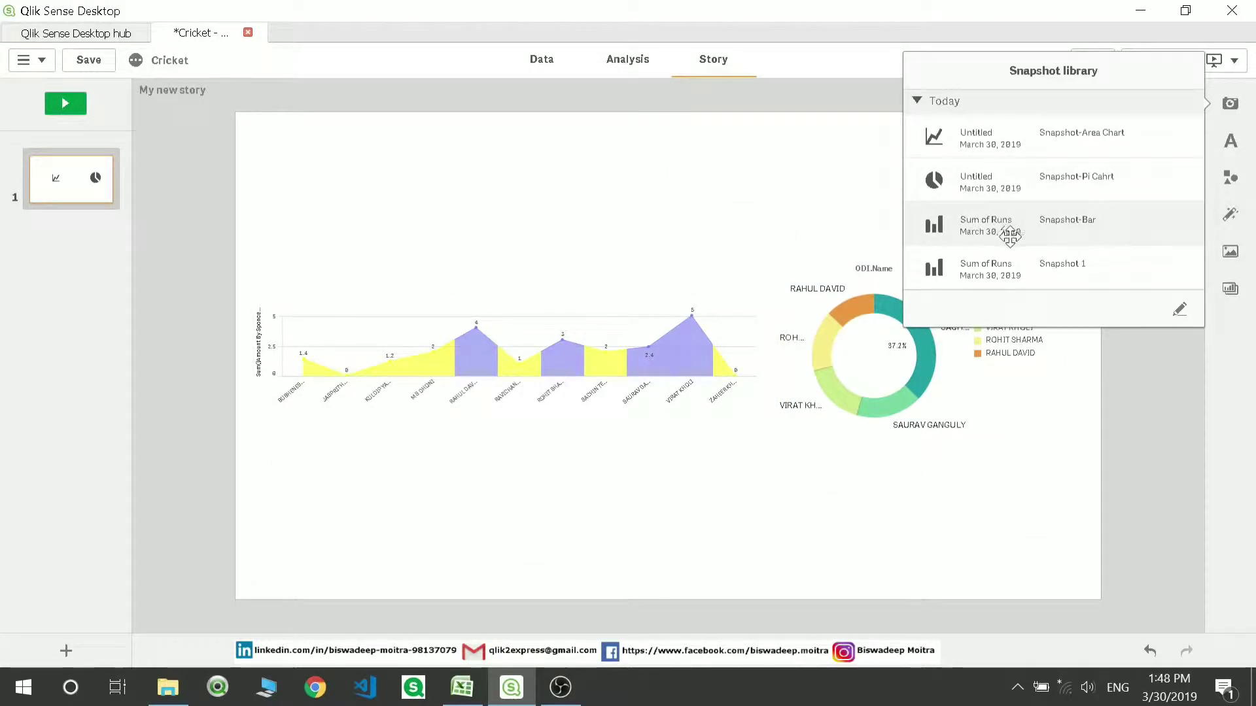
drag(1016, 244, 627, 495)
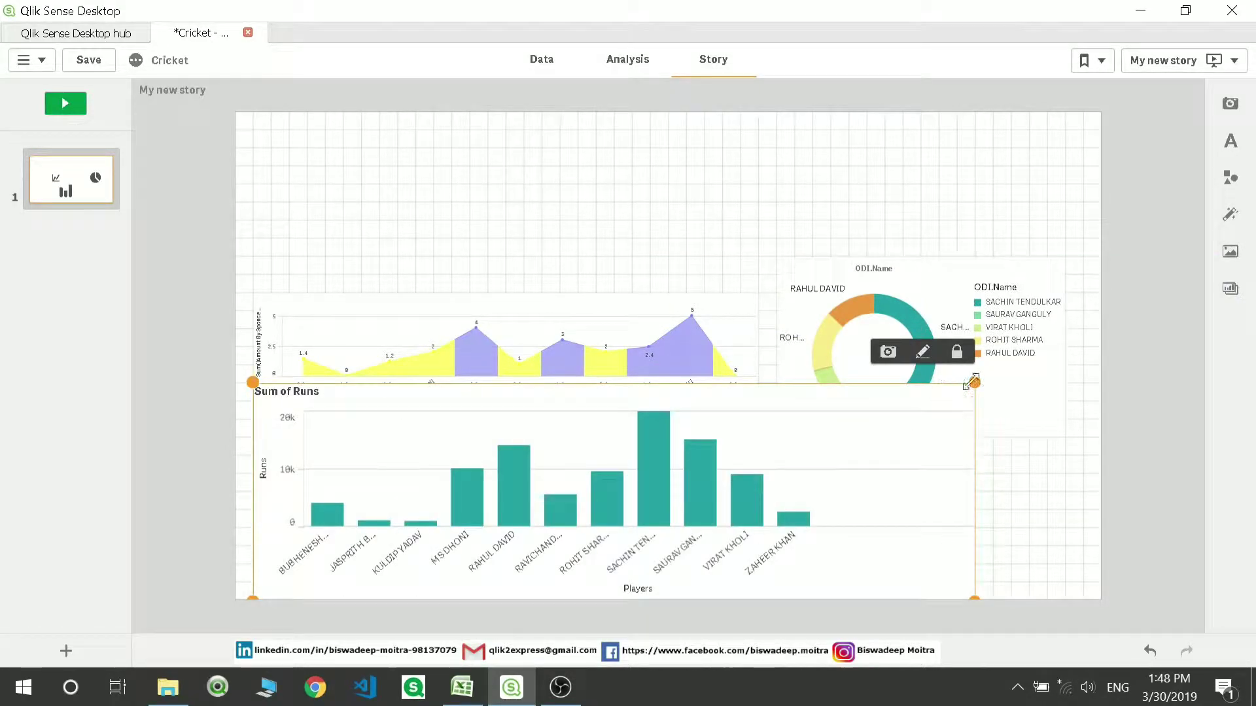
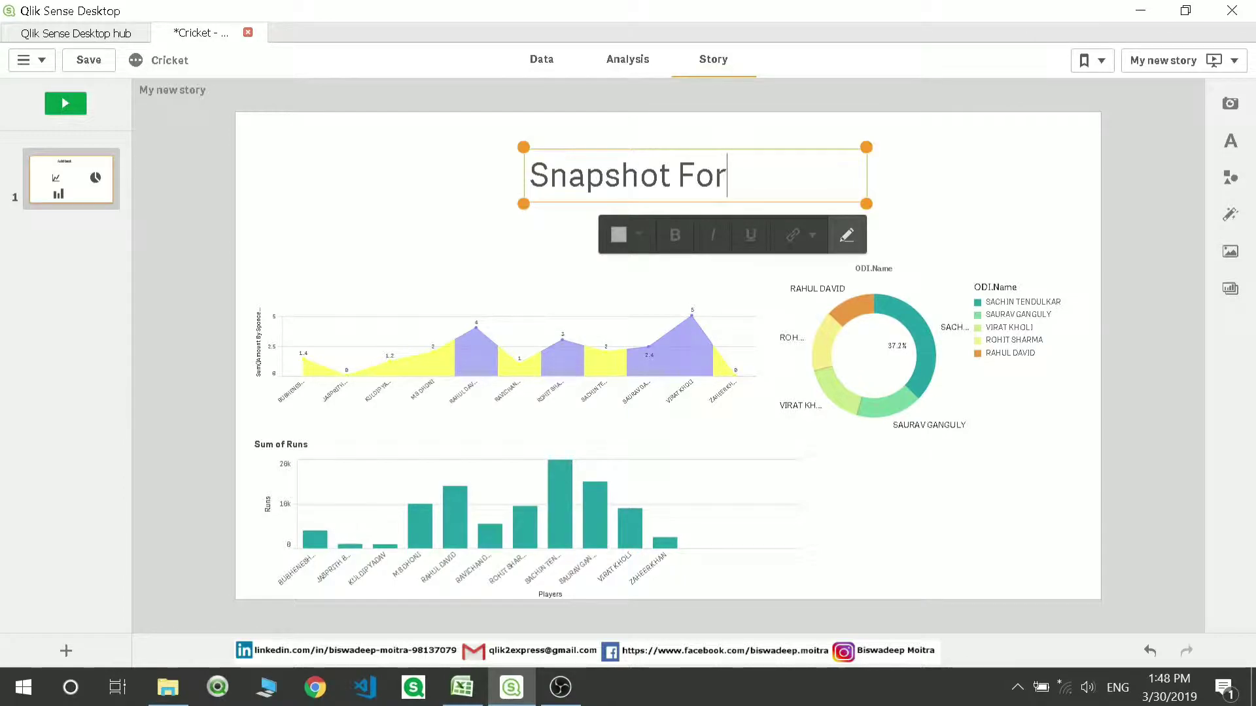
- Complete the slide's title text so that it reads "Snapshot For Cricket Data"
text(rick)
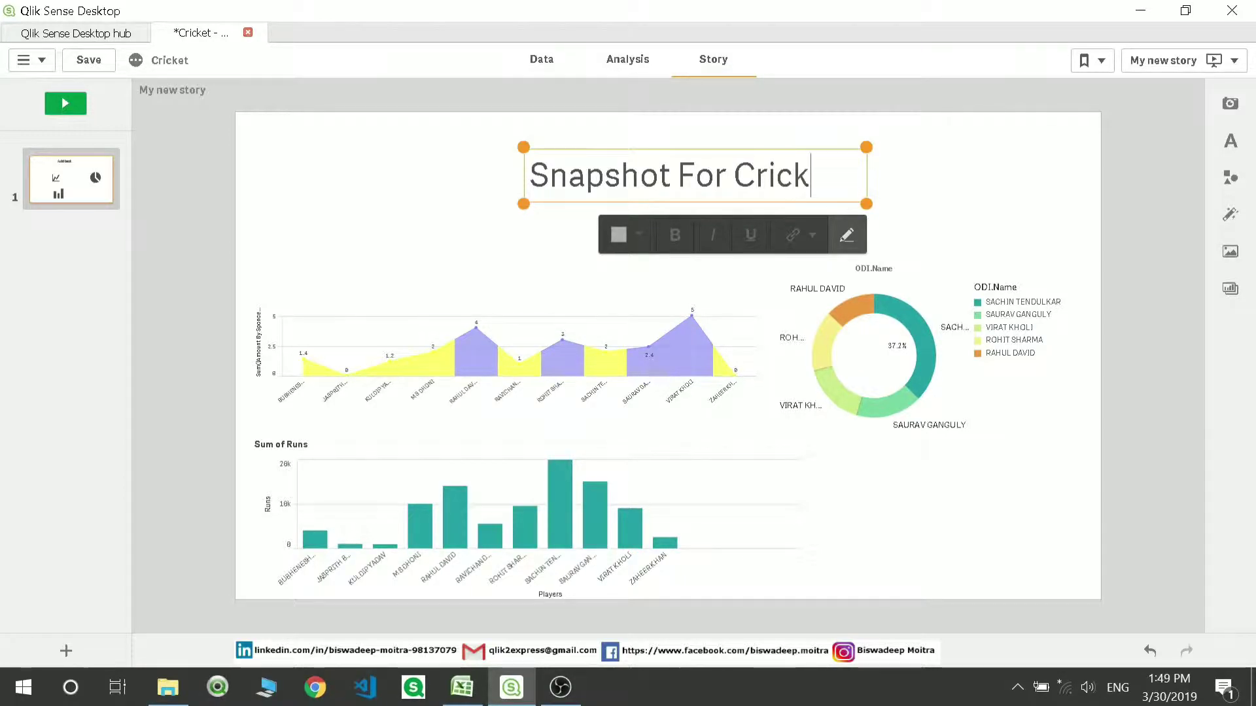
text(et Data)
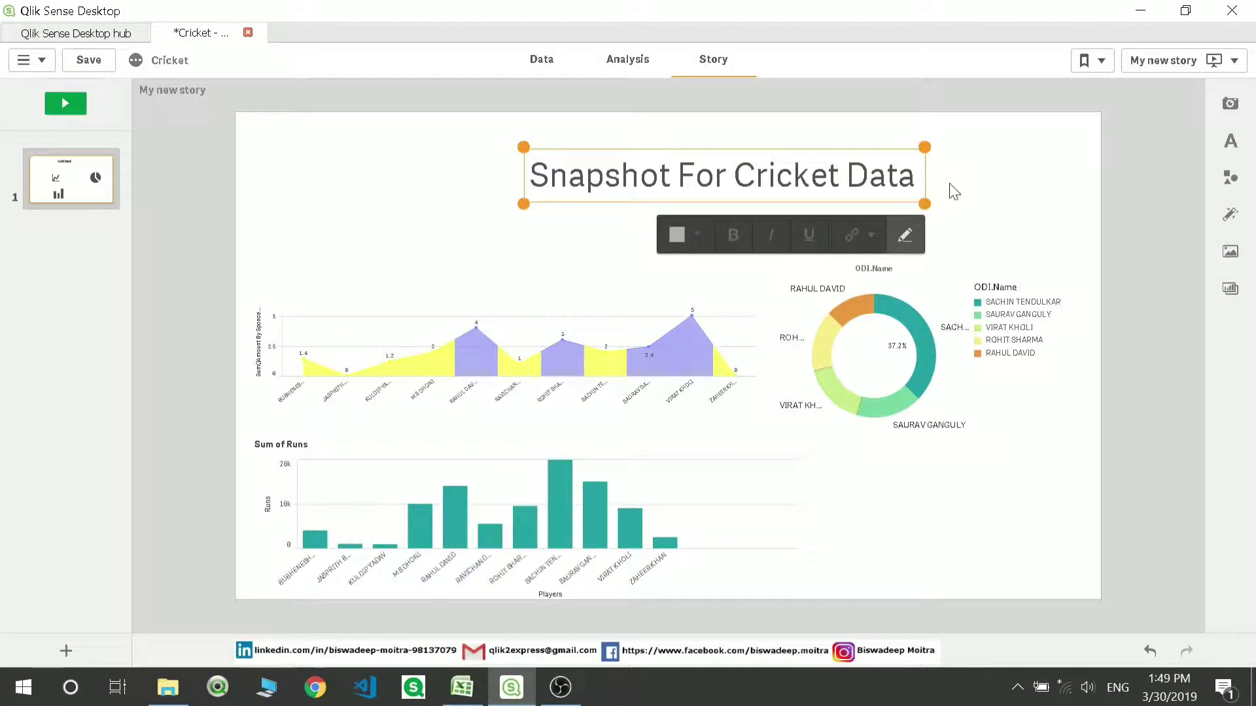
- Add a paragraph text object to the slide and resize it into a wide, shallow box between the title and area chart
click(972, 190)
click(1230, 140)
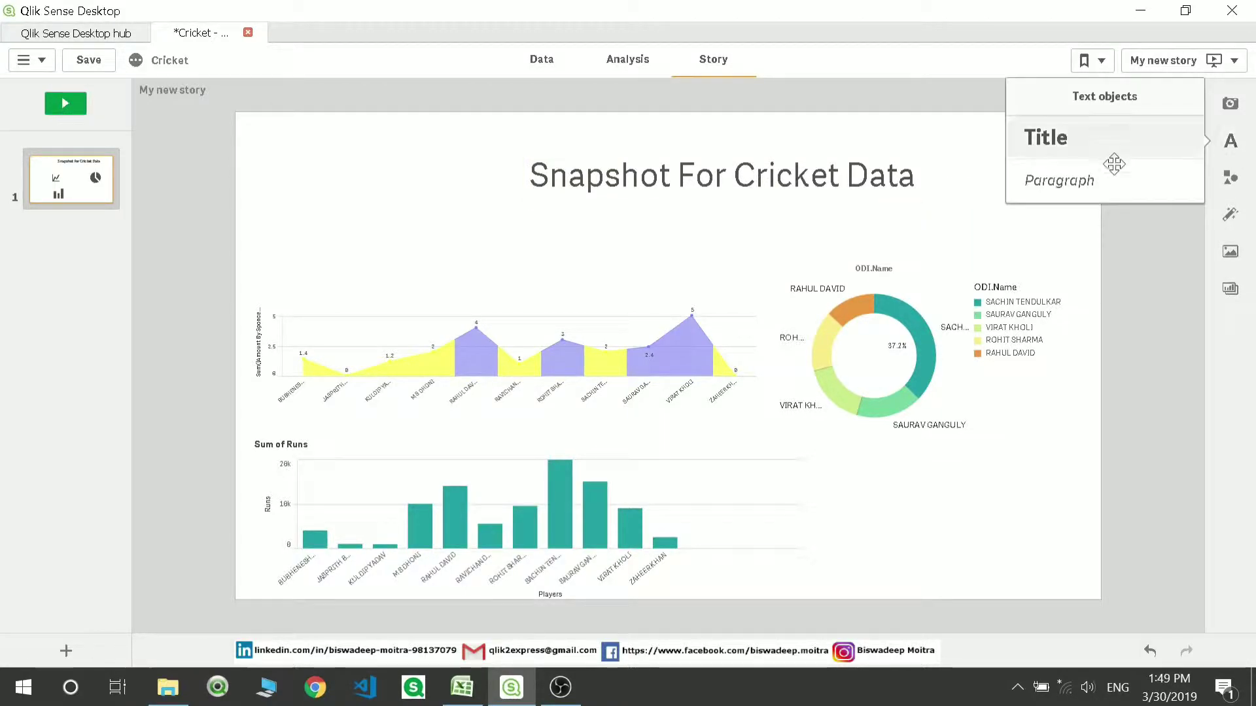
drag(1045, 188, 396, 242)
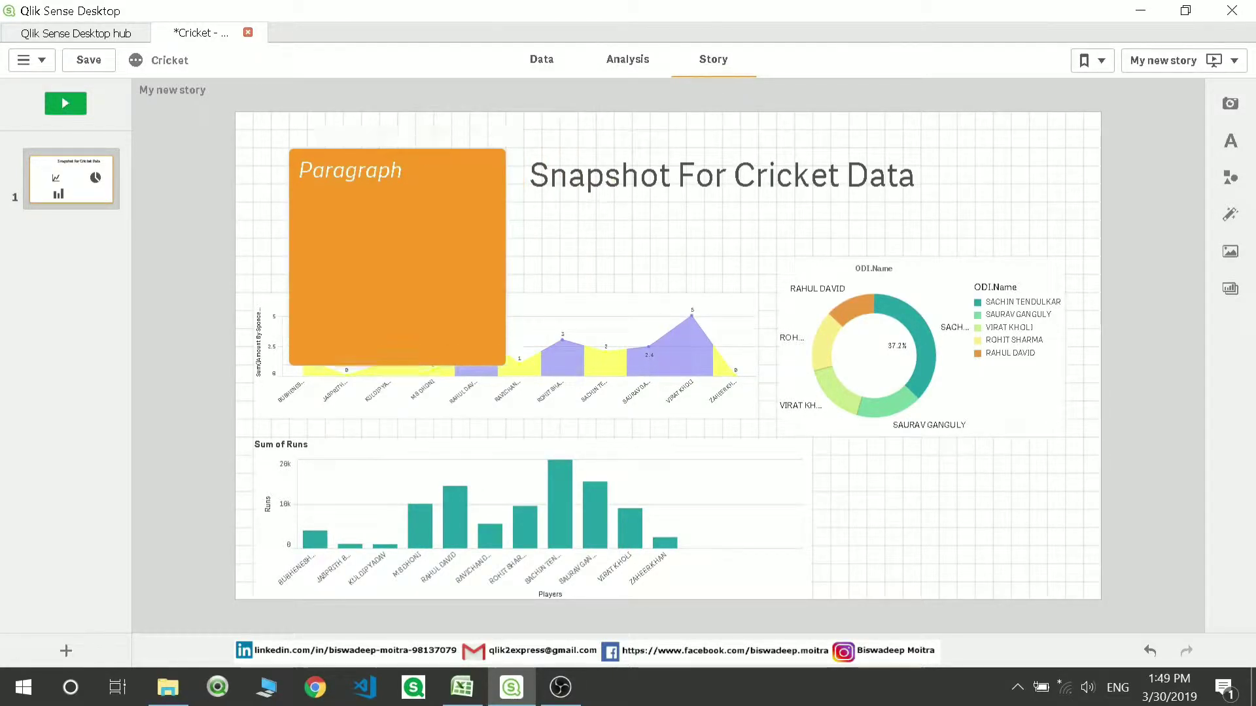
drag(504, 147, 505, 219)
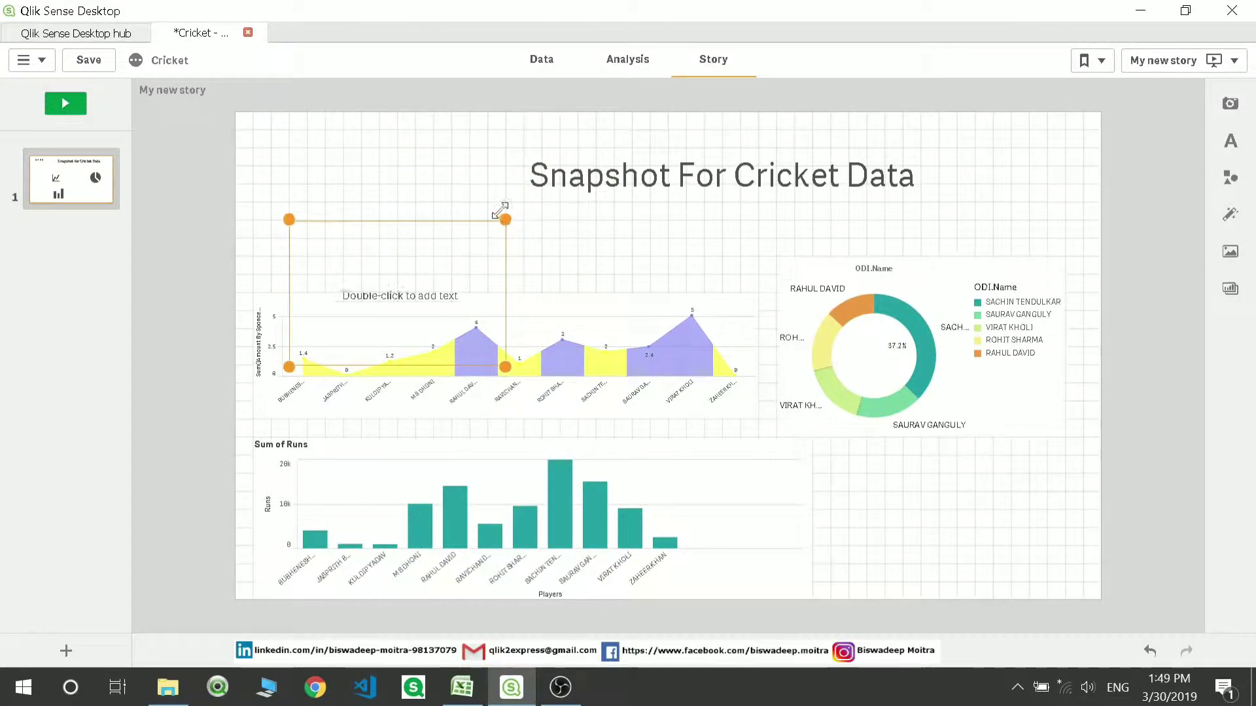
drag(507, 370, 618, 280)
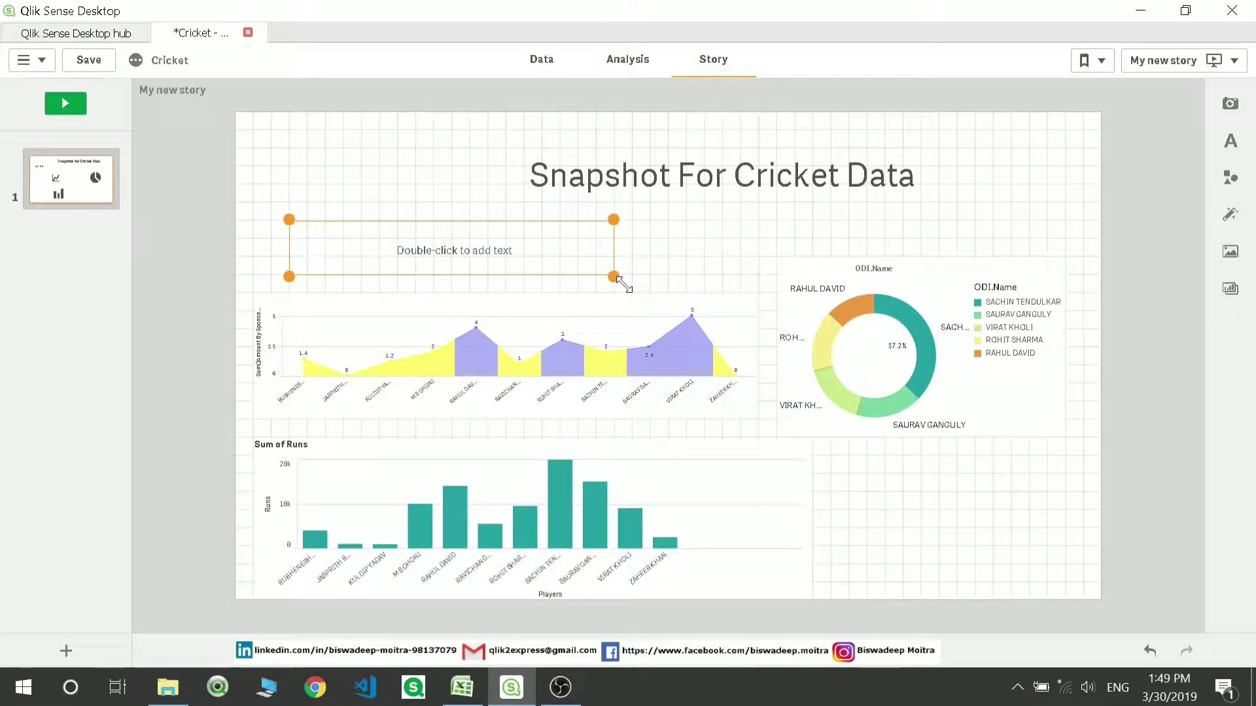
- Enter the paragraph text "Hello Friend, Check out my Snapshot created here", correcting the misspelled word
click(341, 271)
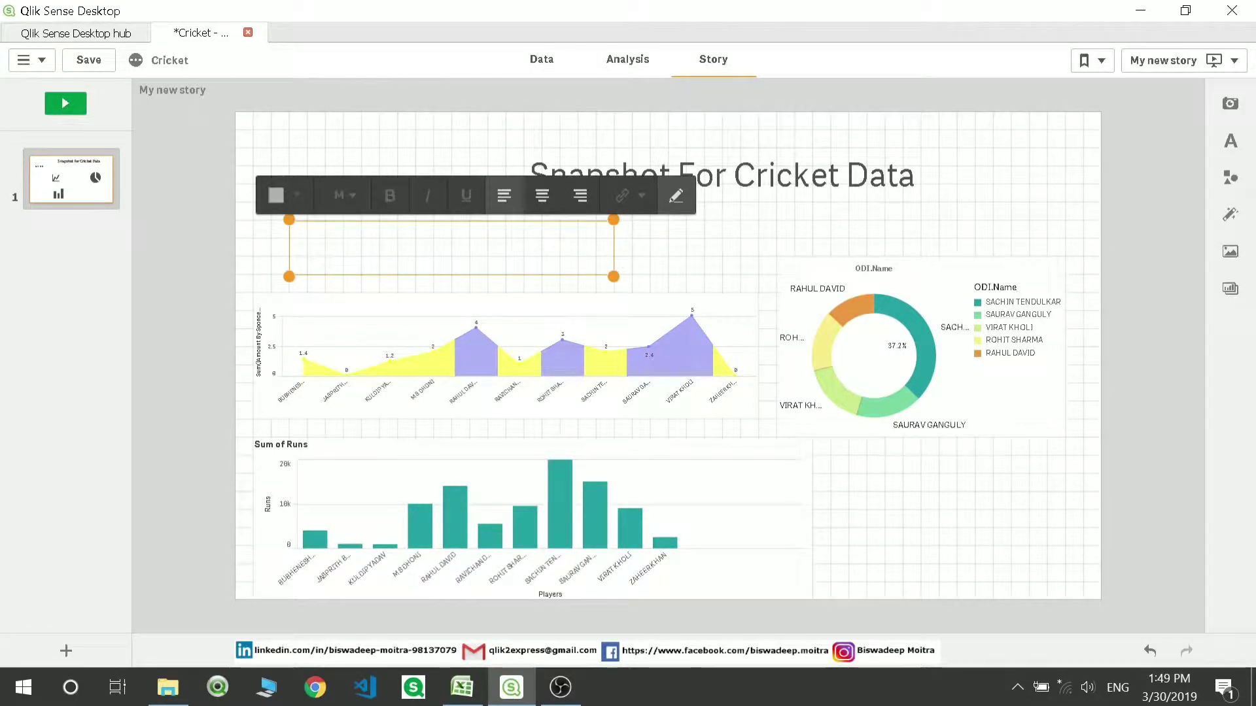
text(Hello Fr)
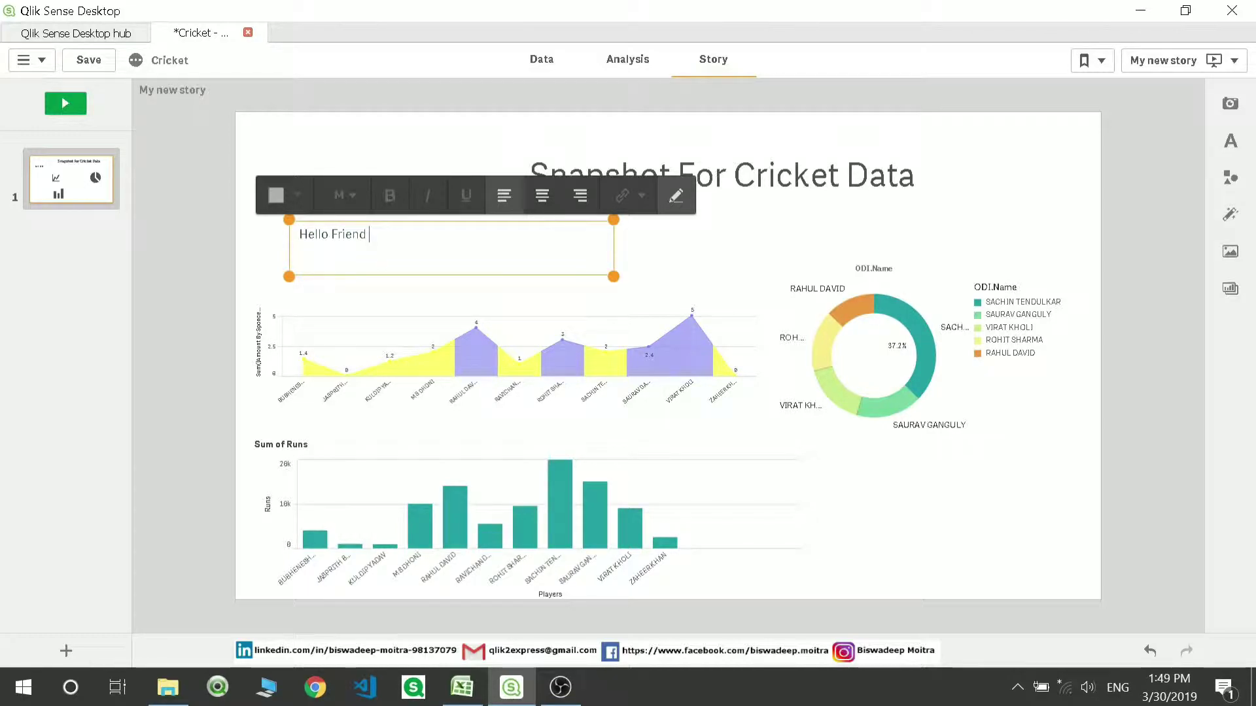
text(iend, Check out )
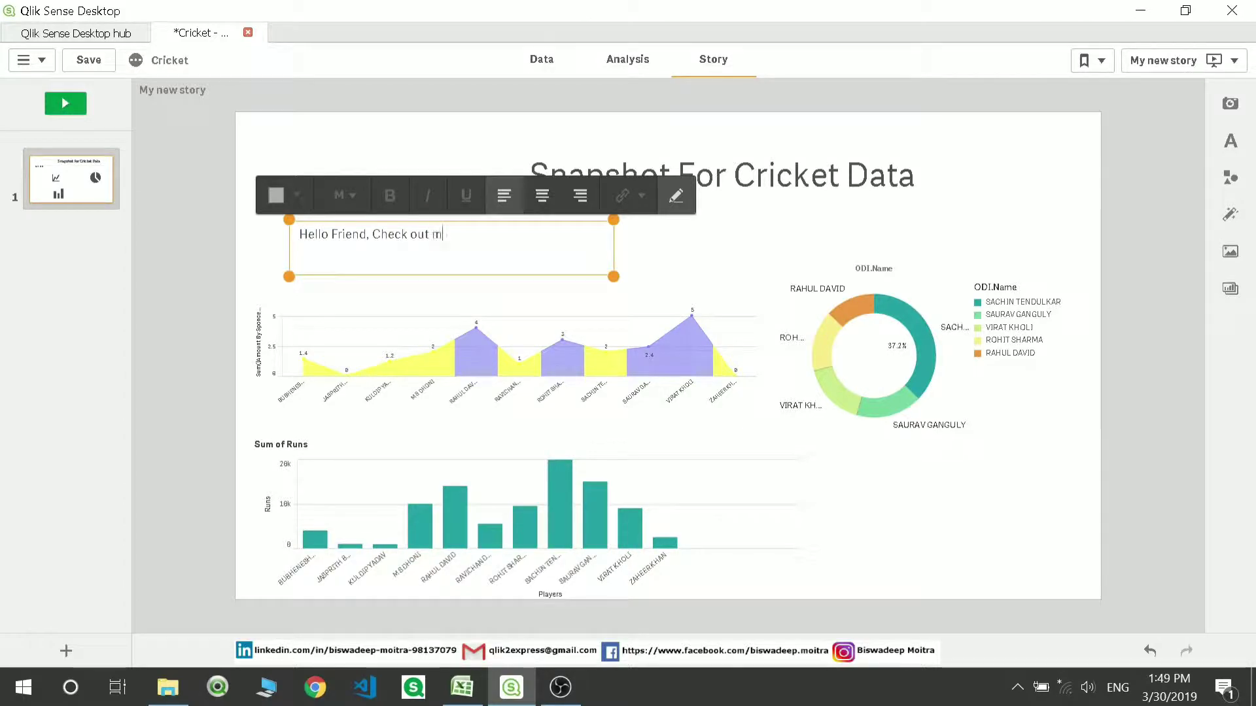
text(my Snaphot)
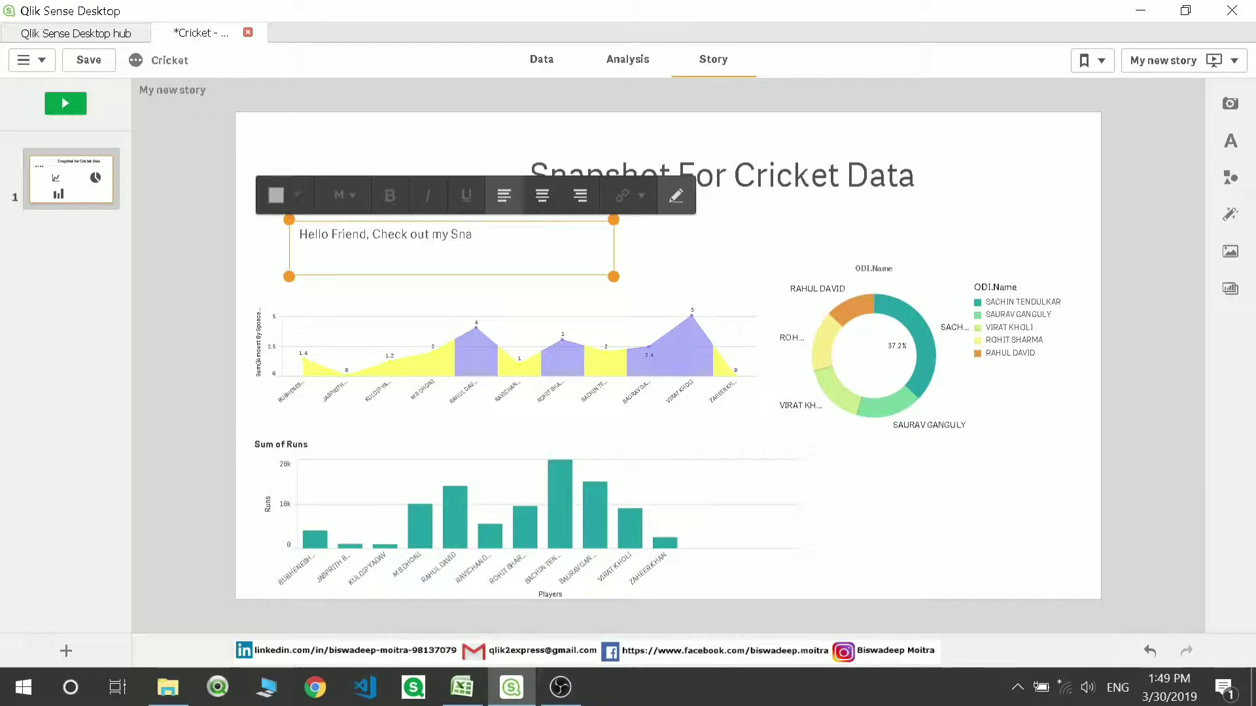
text(shot)
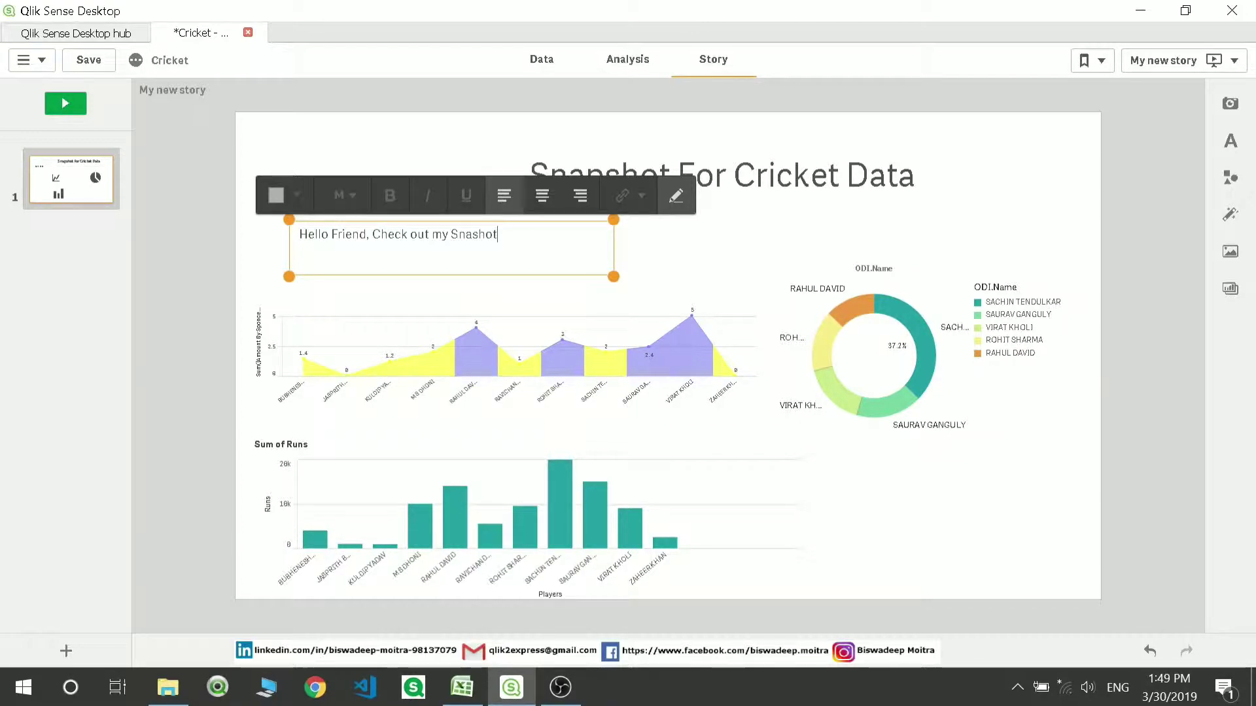
text(s)
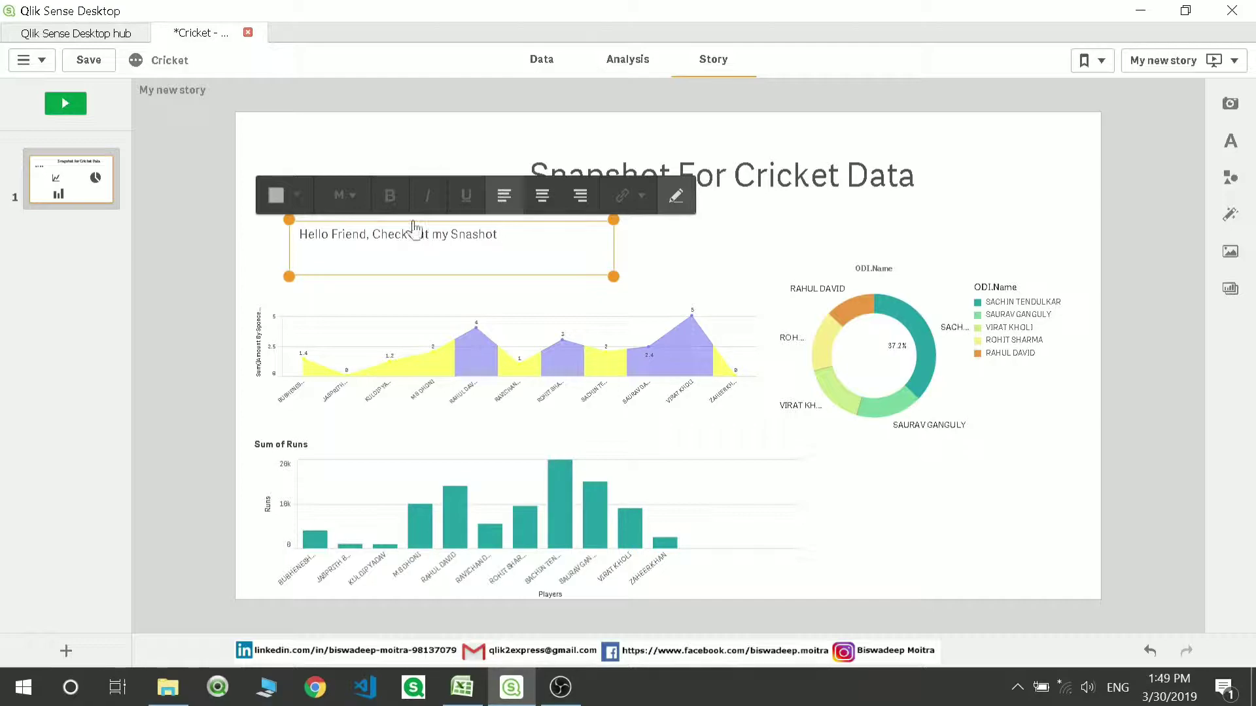
key(shift+End)
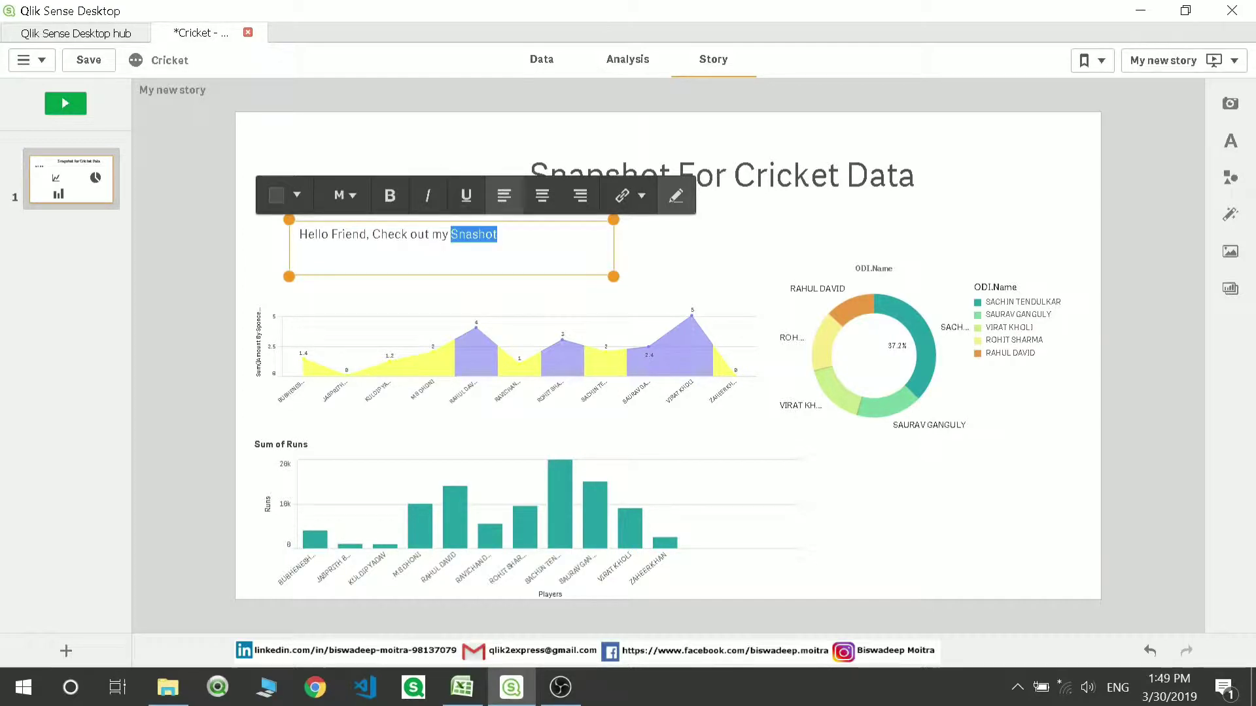
key(BackSpace)
text(napsho)
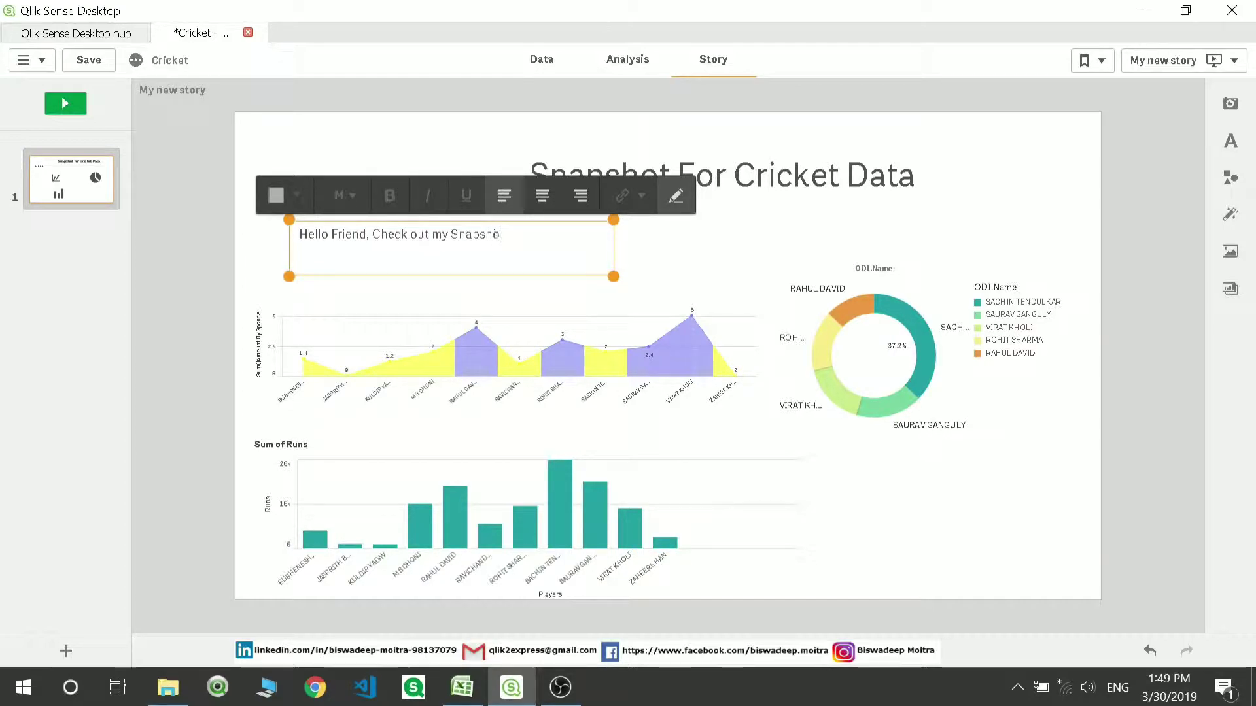
text(t )
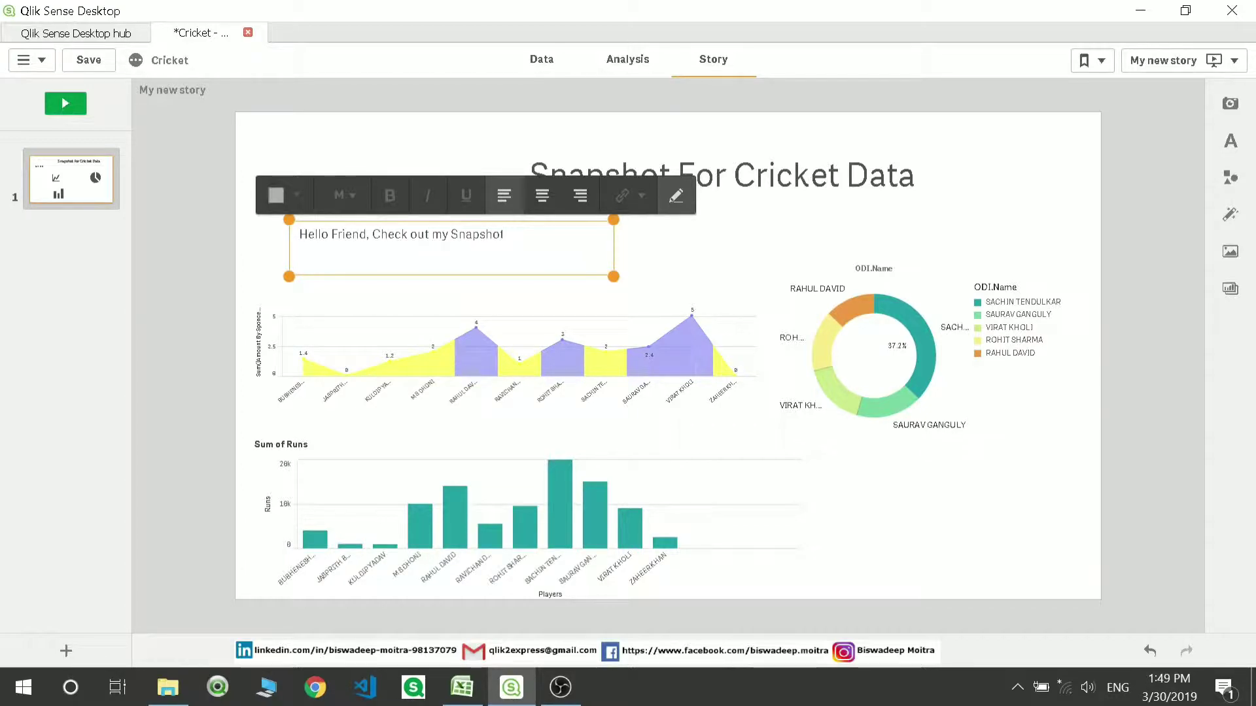
text(,)
text(reated here)
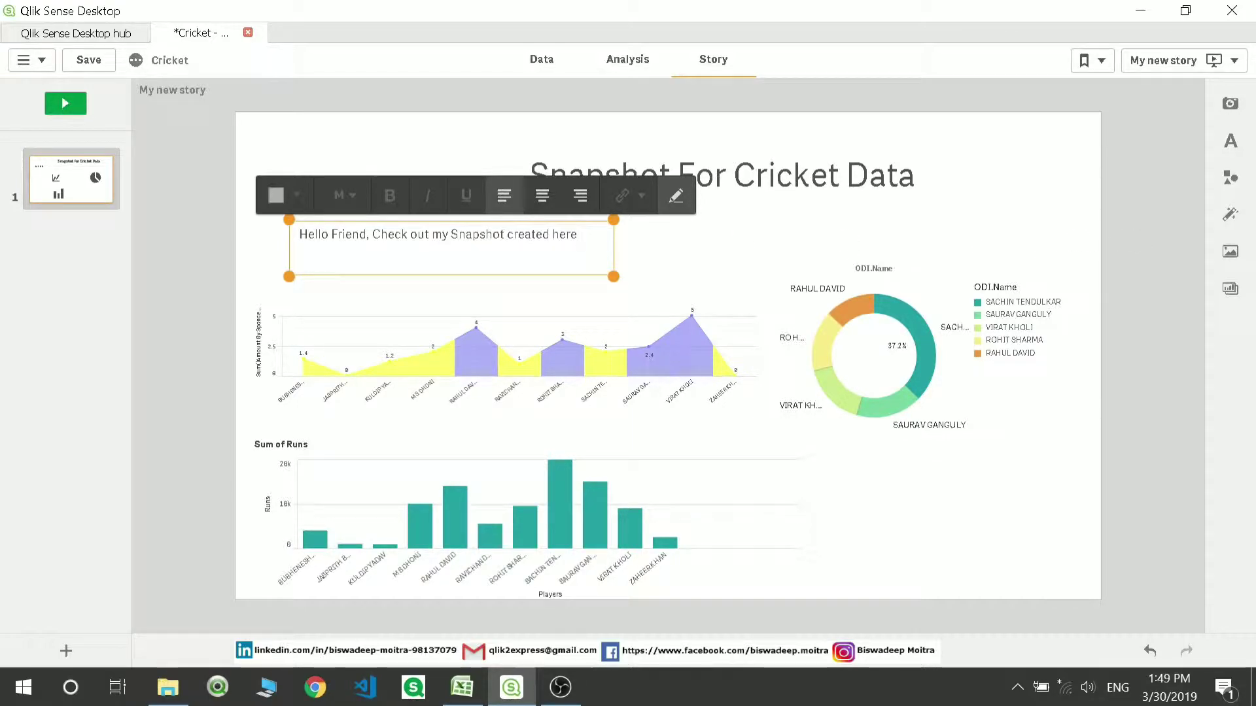
- Make the whole paragraph text bold and colour it dark green
key(ctrl+a)
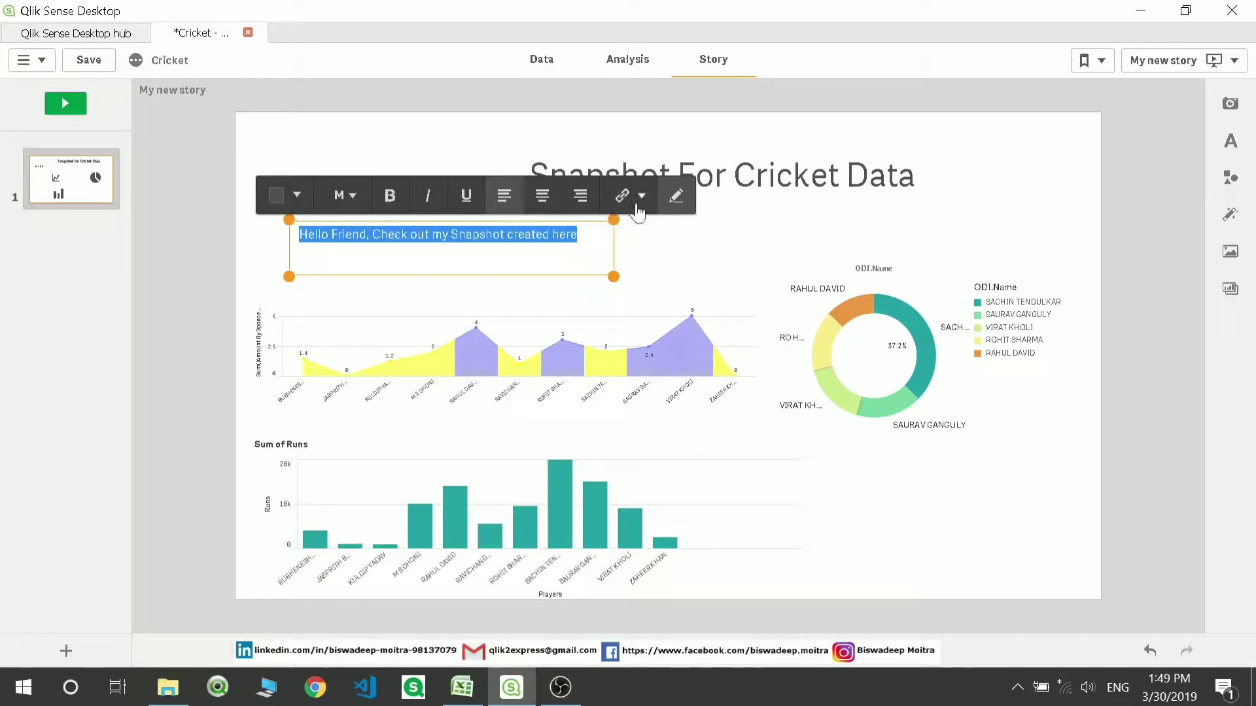
click(391, 200)
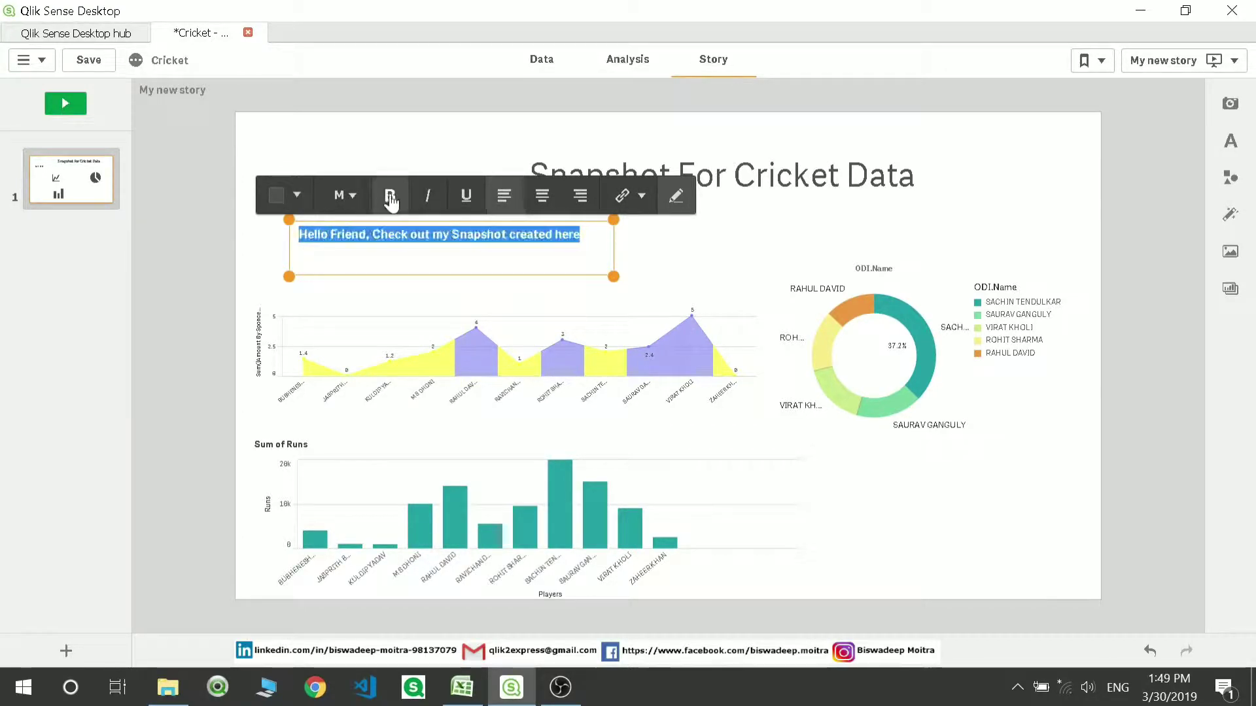
click(676, 197)
click(560, 238)
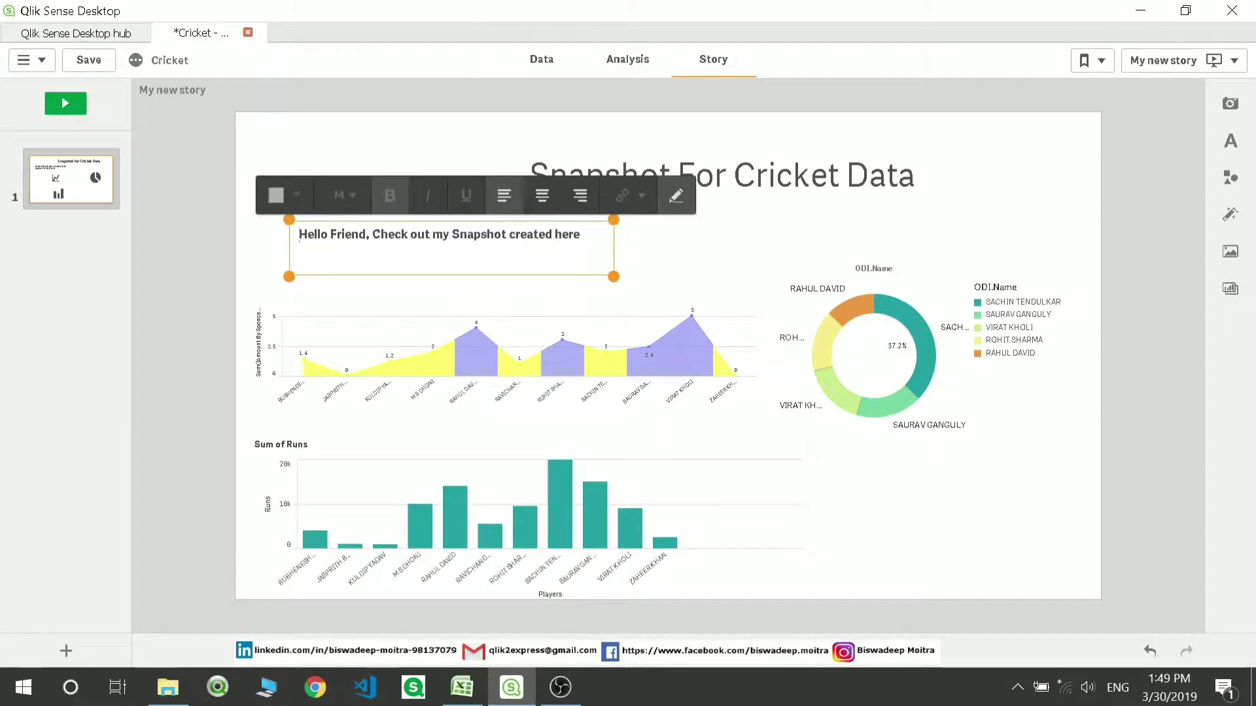
key(ctrl+a)
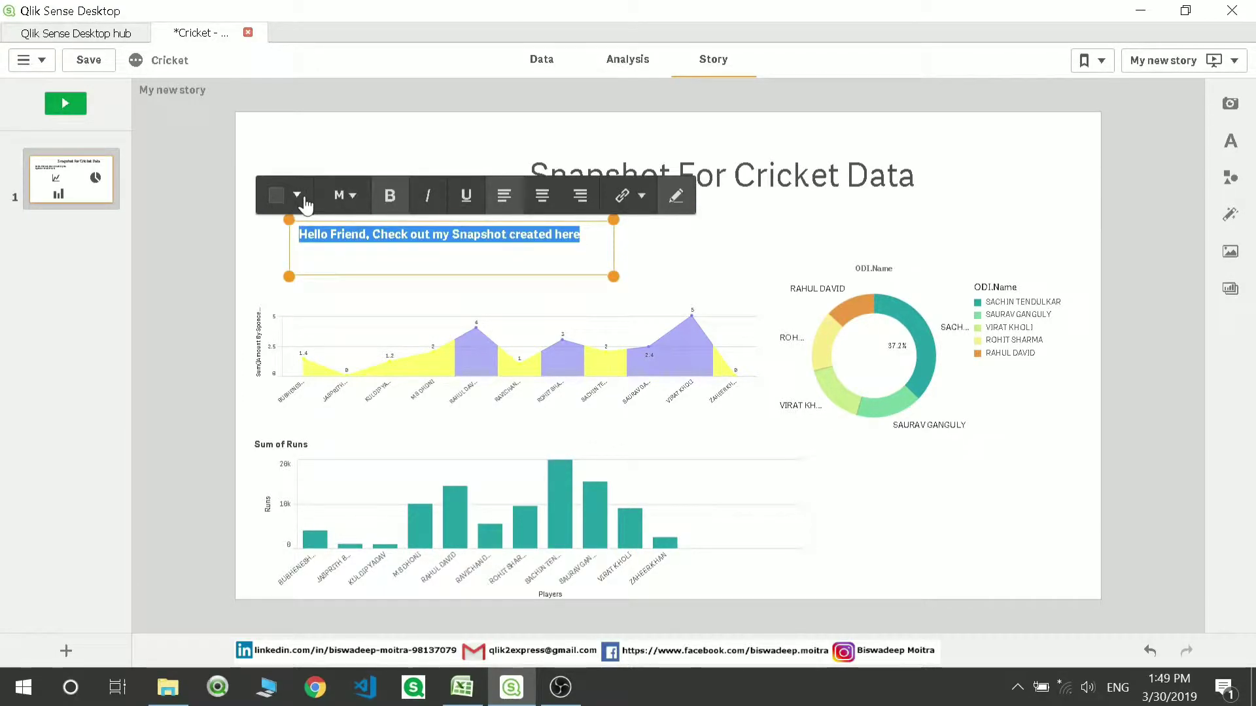
click(305, 200)
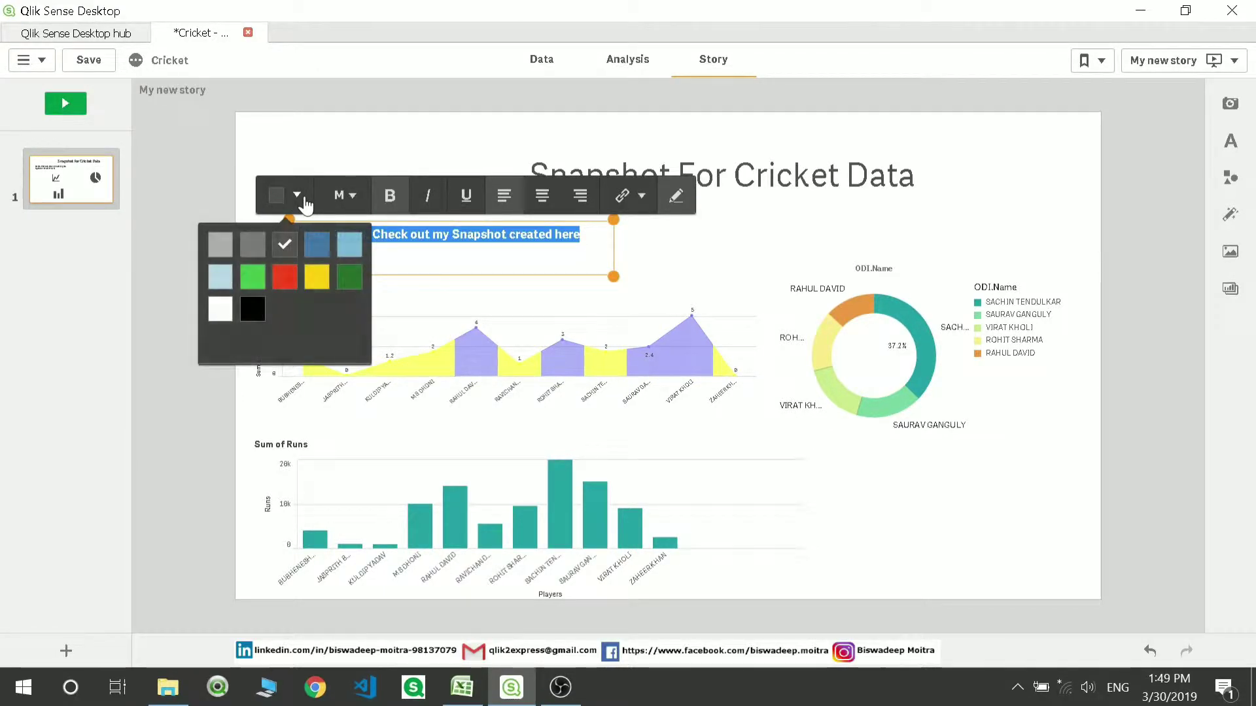
click(350, 290)
click(671, 261)
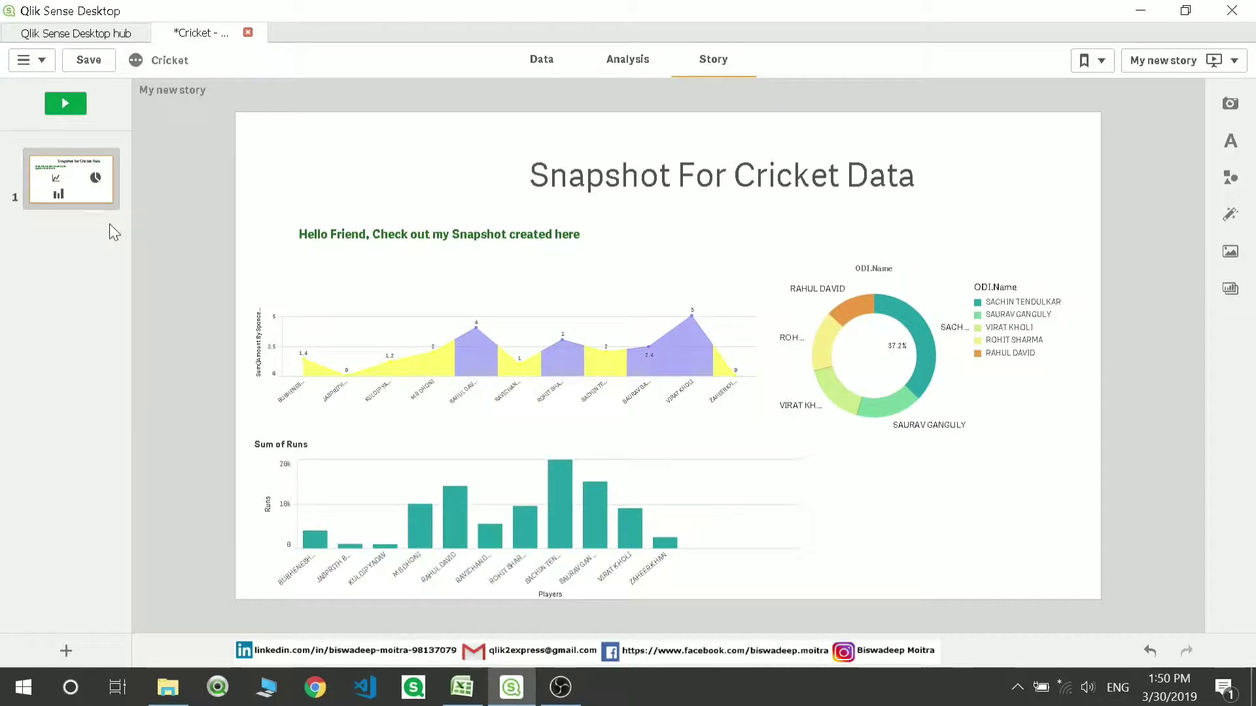
- Add a second blank slide to the story and place Snapshot 1 on it
click(66, 651)
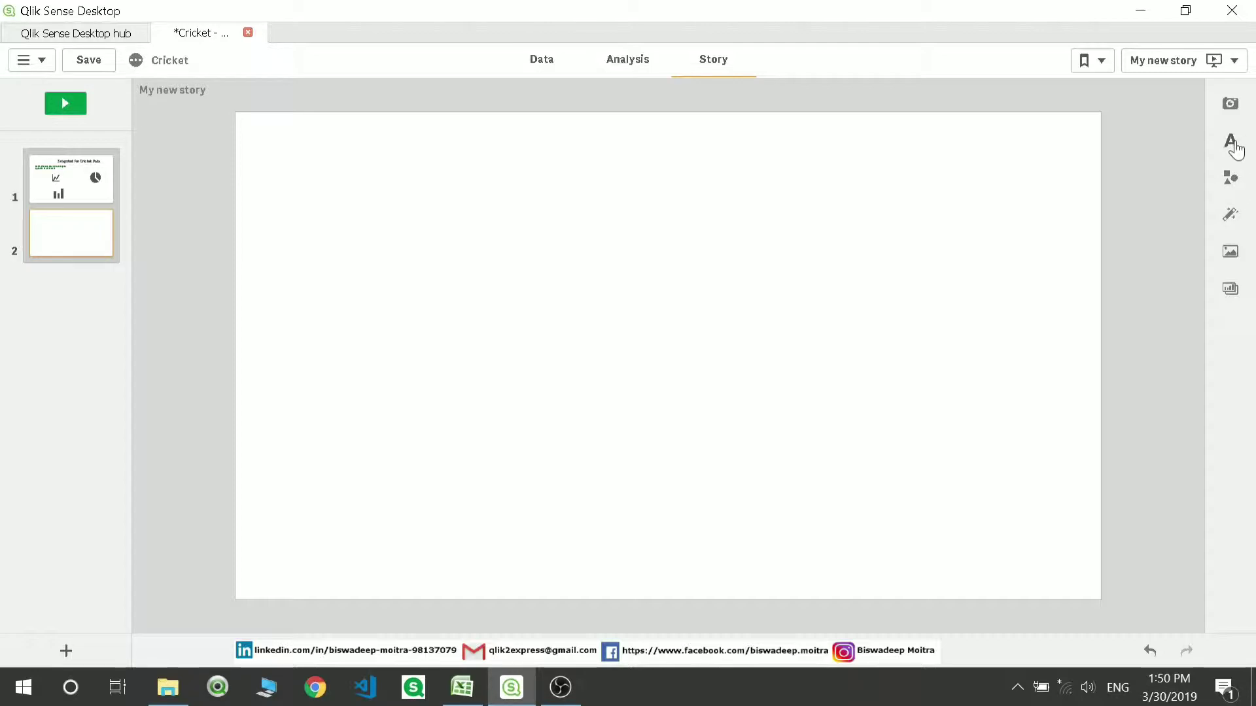
click(1230, 103)
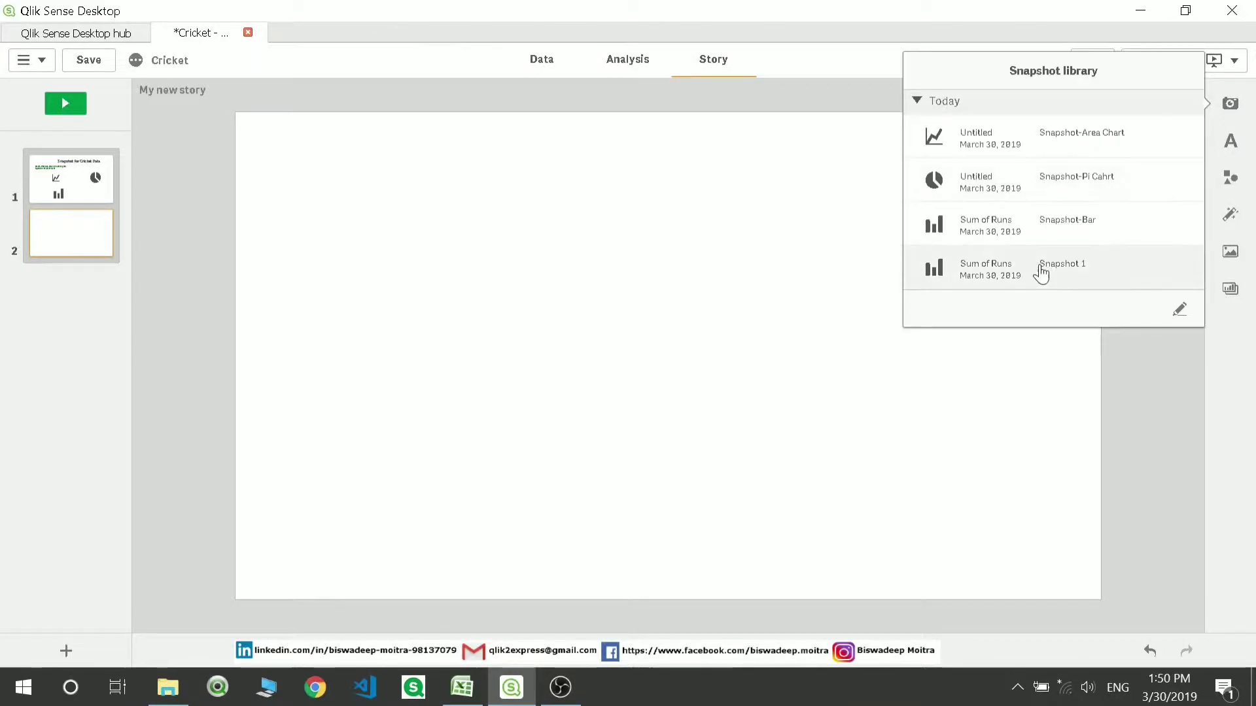
drag(1036, 266, 645, 414)
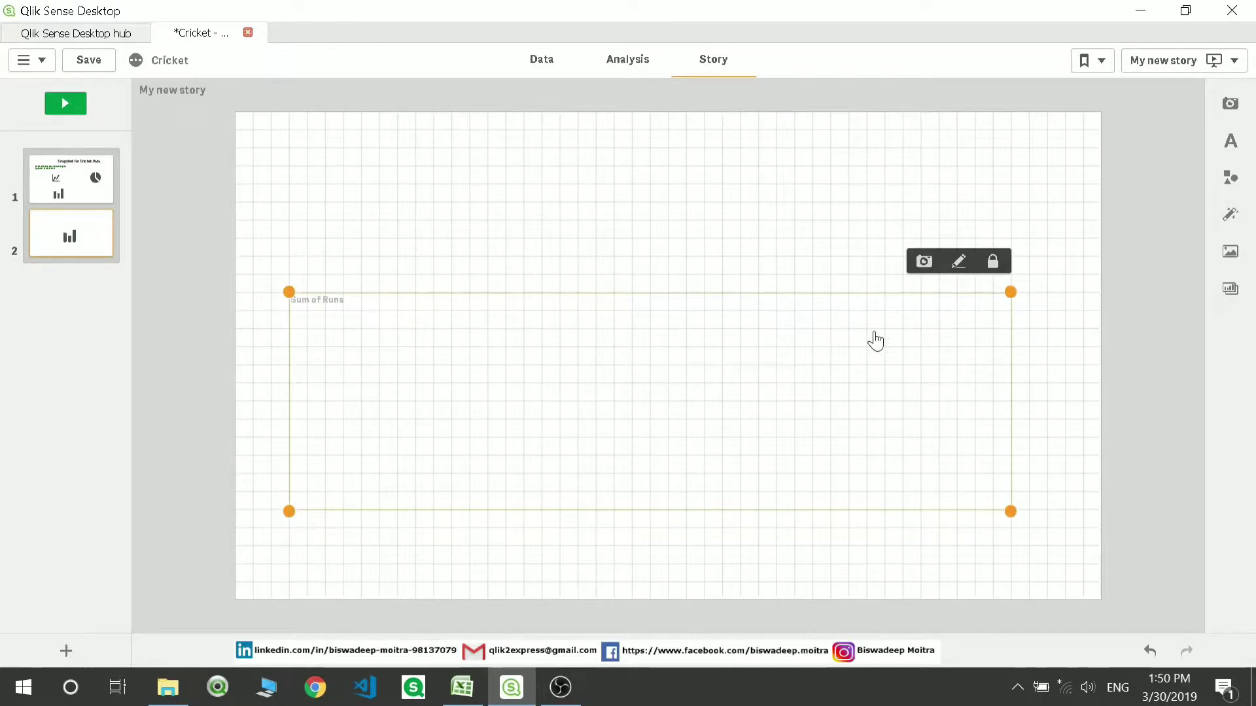
- Resize the Sum of Runs chart to most of the slide's width and move it fully inside the slide
drag(1009, 291, 947, 220)
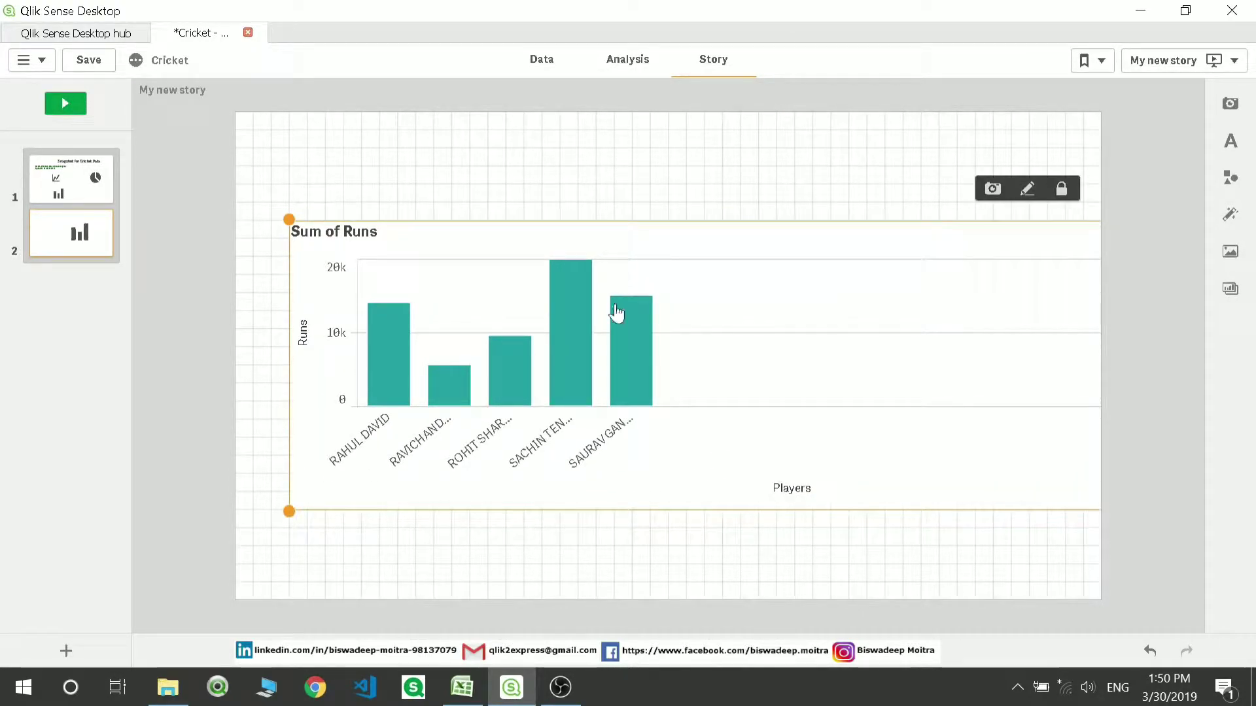
drag(289, 219, 468, 275)
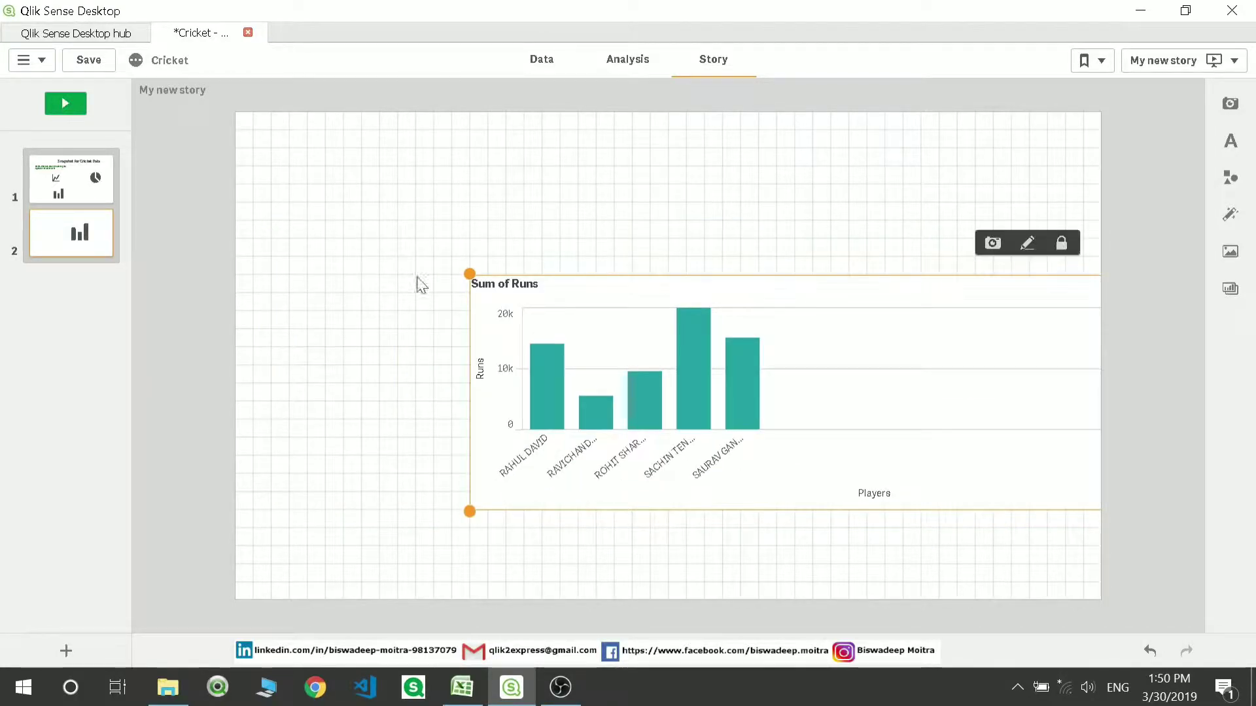
drag(919, 364, 794, 364)
click(830, 213)
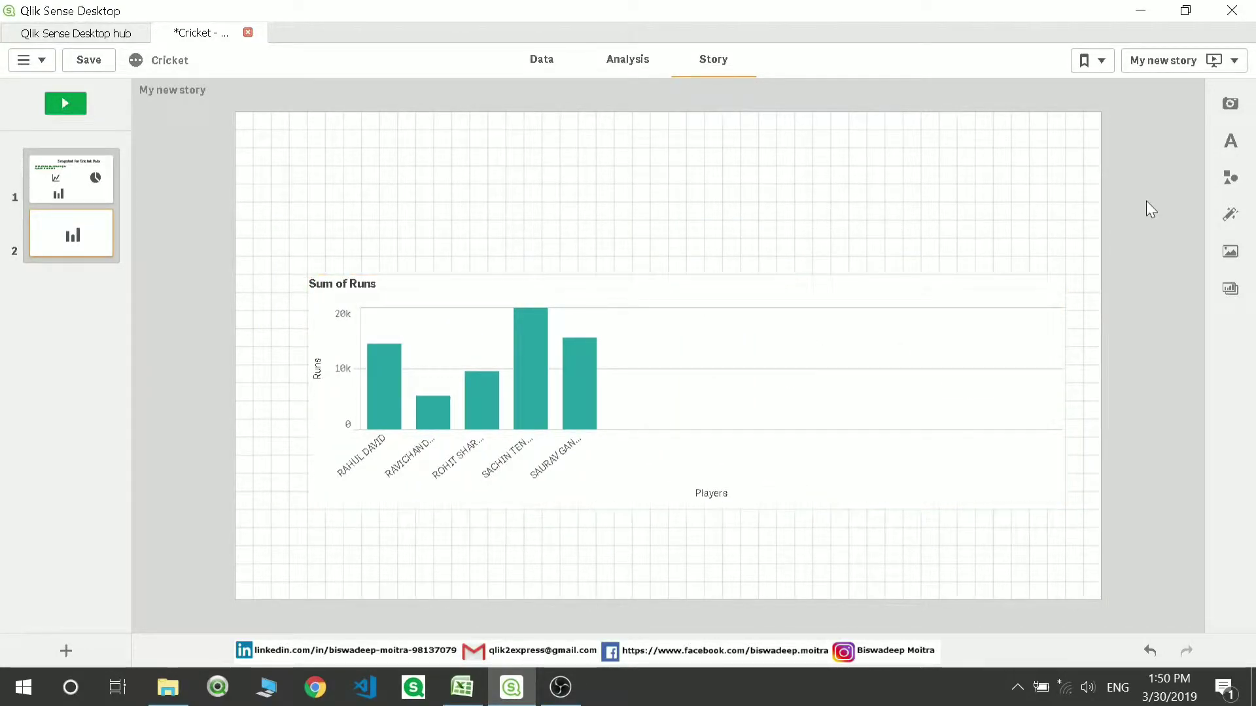
- Try a right-pointing triangle shape above the Sum of Runs chart, and delete it from the slide
click(1231, 177)
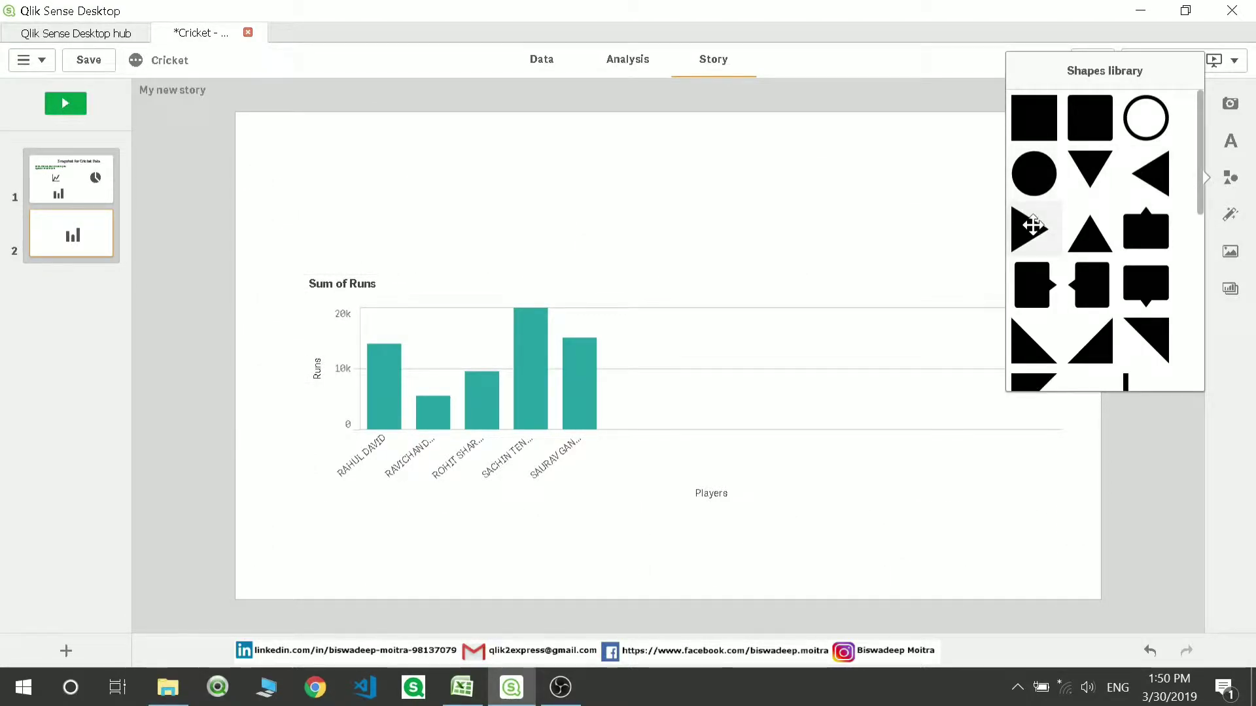
drag(1032, 229, 390, 221)
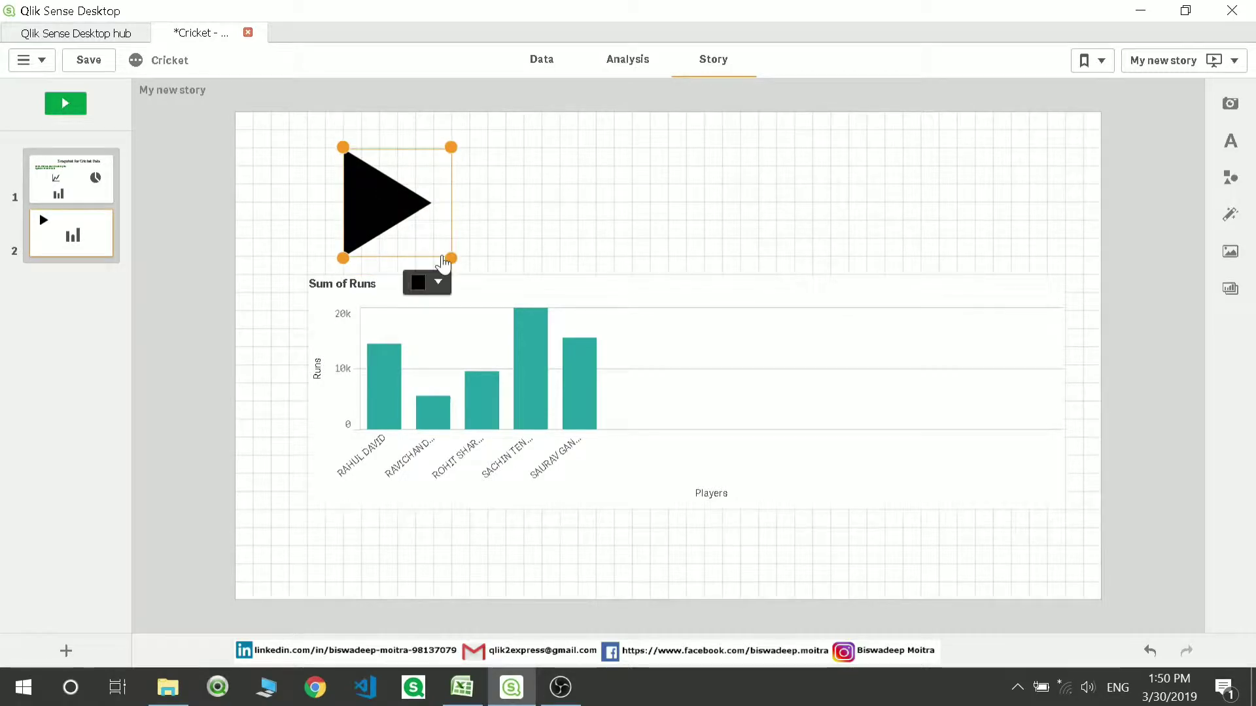
key(Delete)
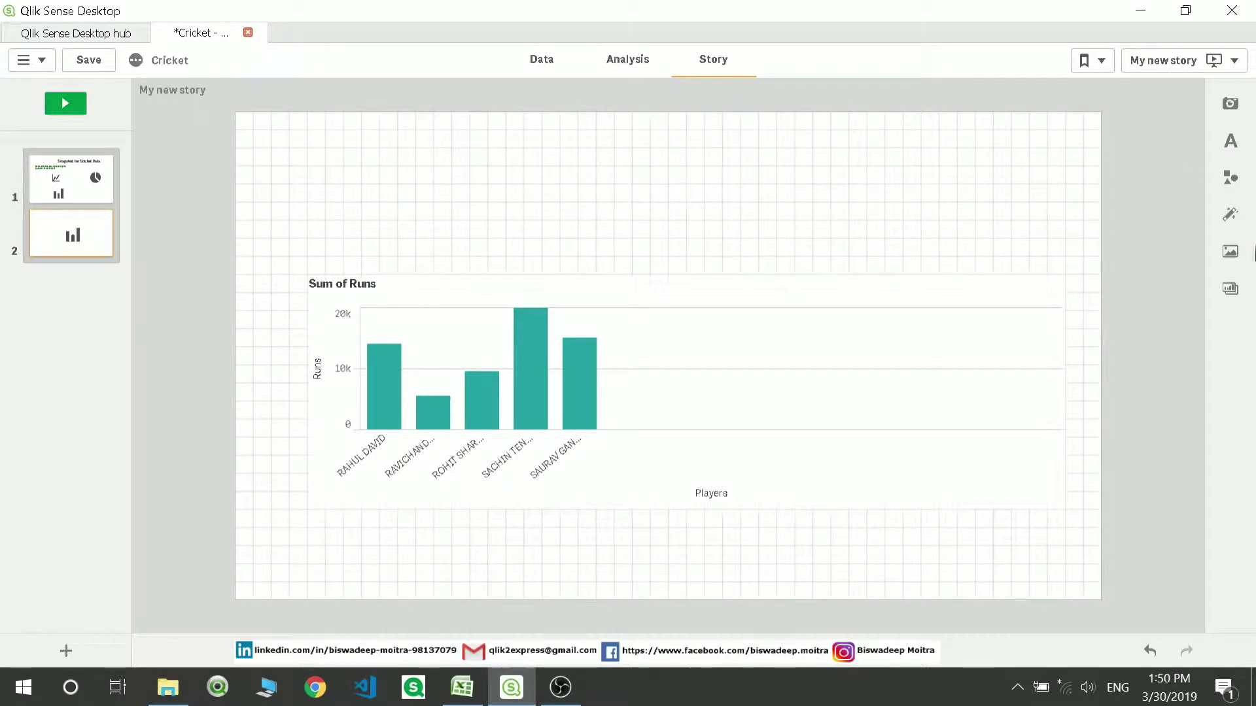
- Apply the Any value effect to the Sum of Runs chart, keeping the first player's bar as the highlighted data point
click(1229, 215)
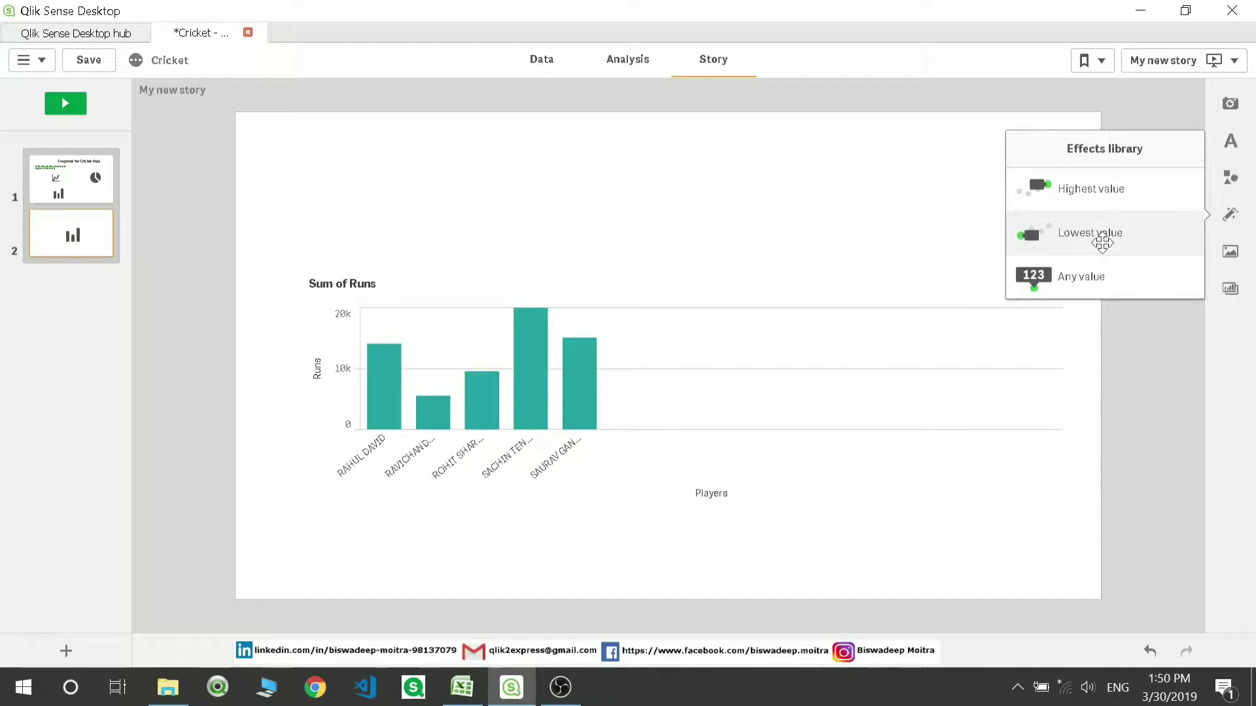
drag(1099, 274, 622, 272)
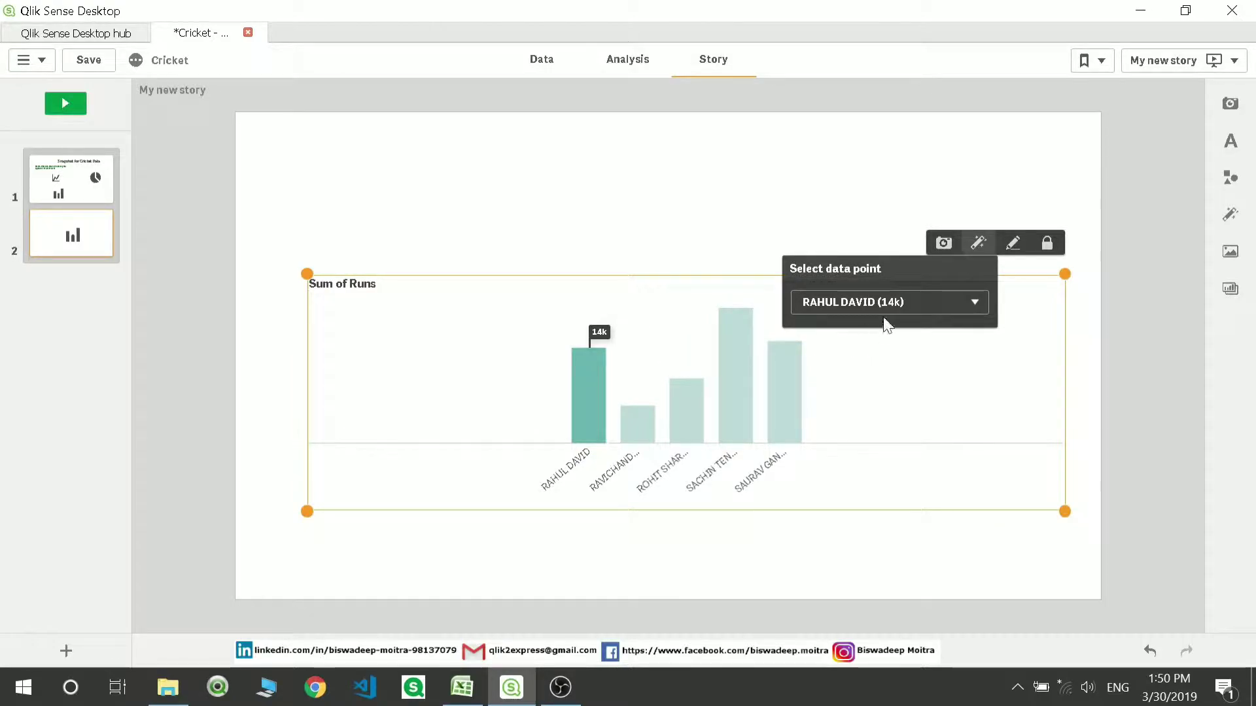
click(916, 313)
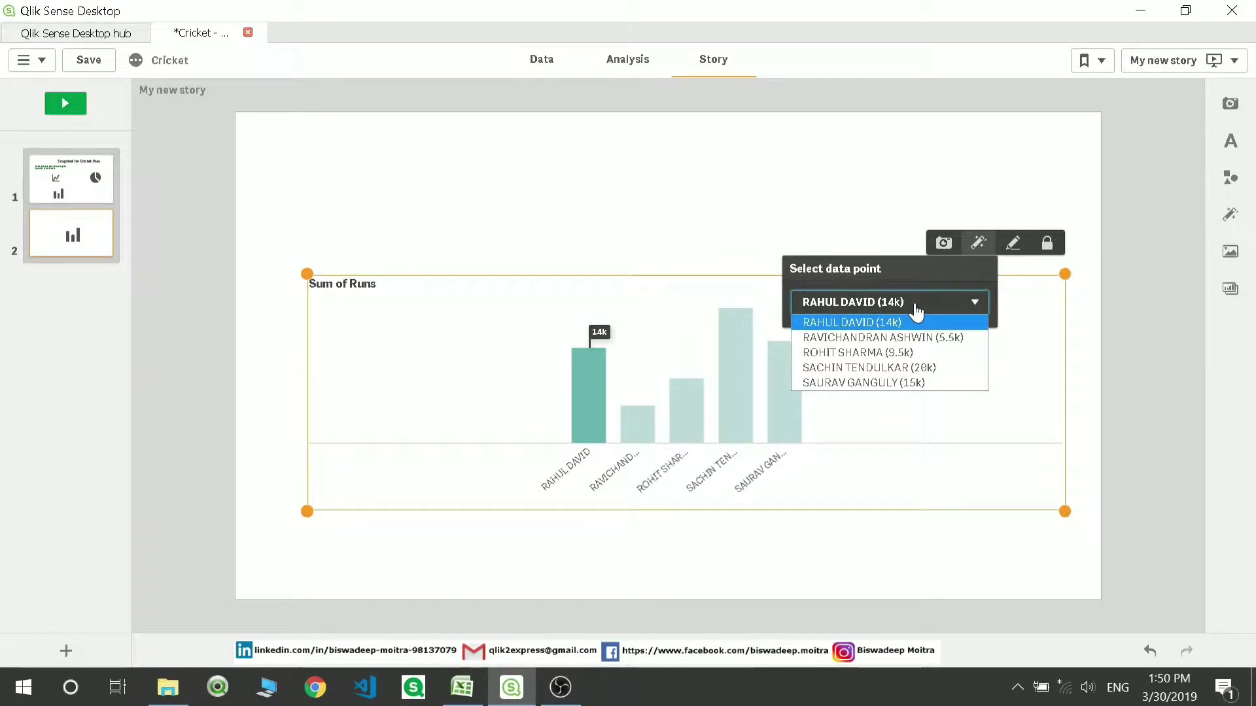
click(912, 311)
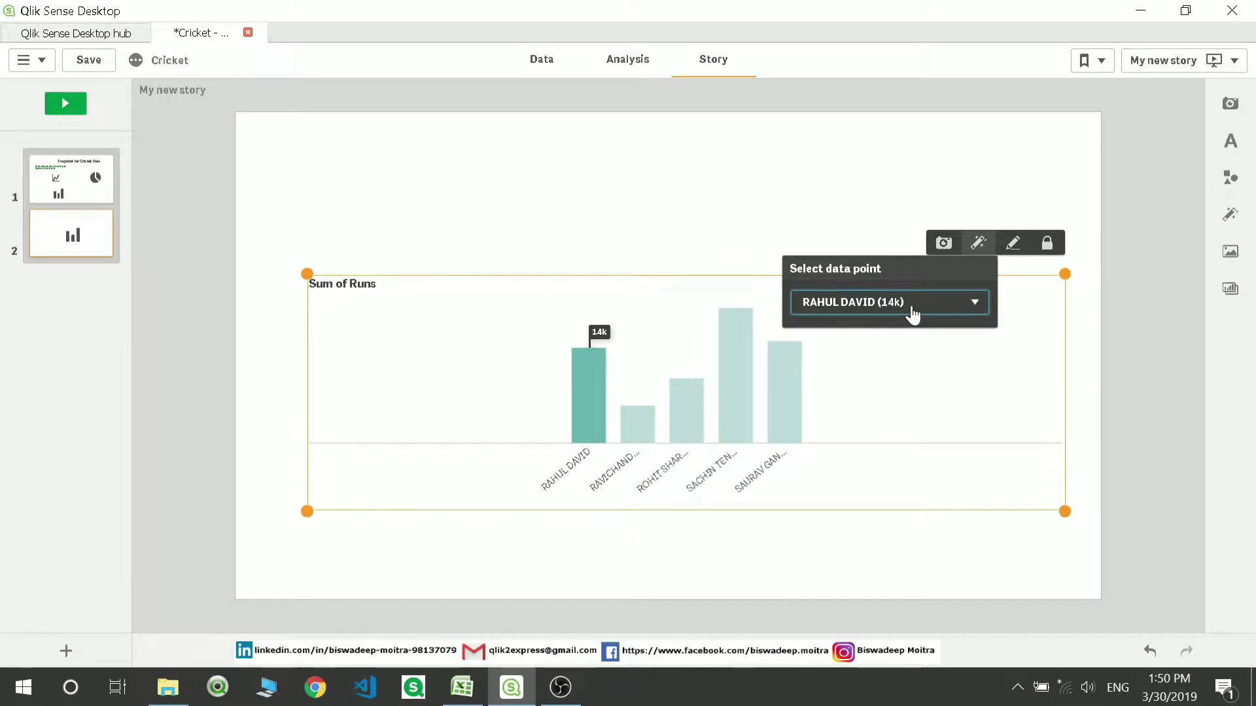
click(750, 164)
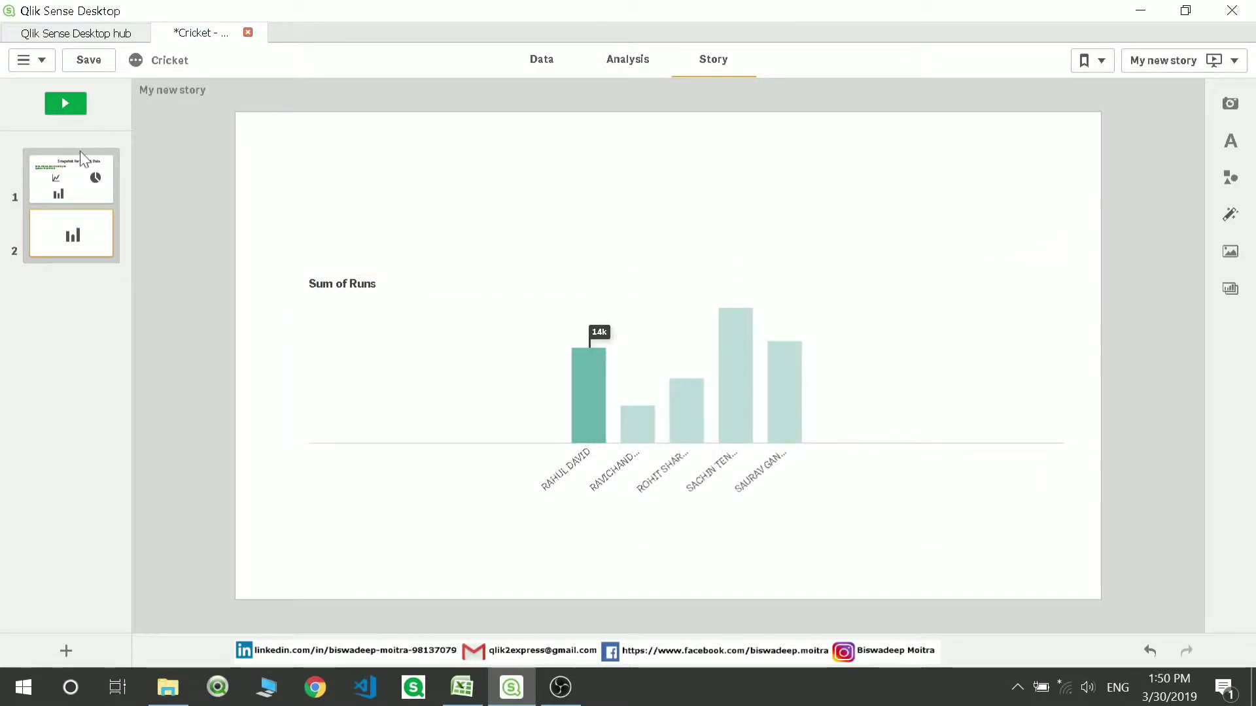
- Return to the story's first slide
click(108, 171)
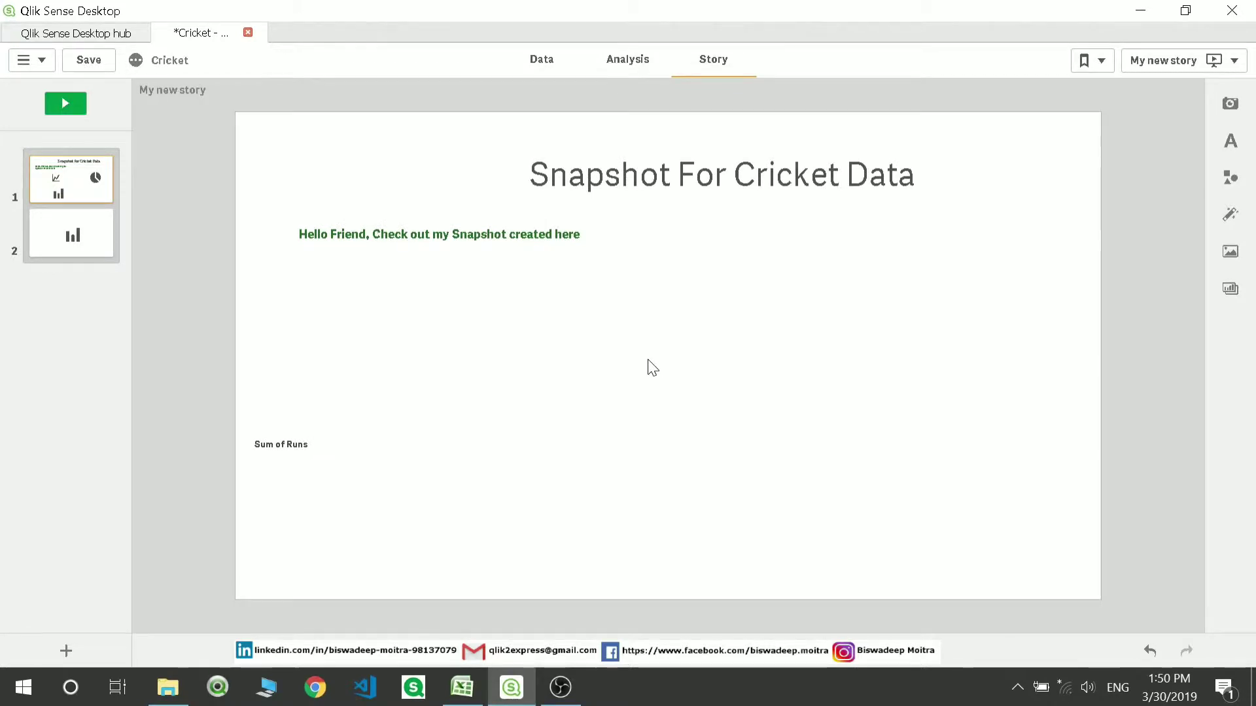
- Try the Any value effect on the ODI.Name donut chart, highlighting the SACHIN TENDULKAR slice
click(1230, 220)
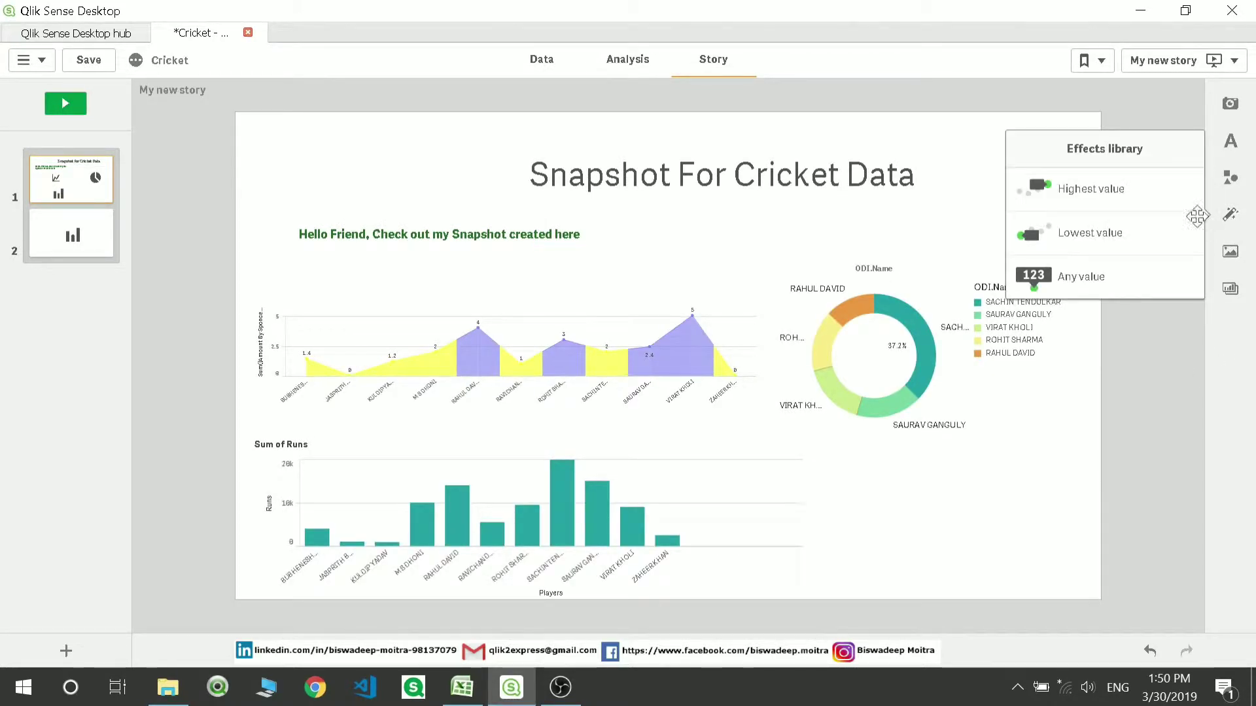
drag(1094, 273, 921, 289)
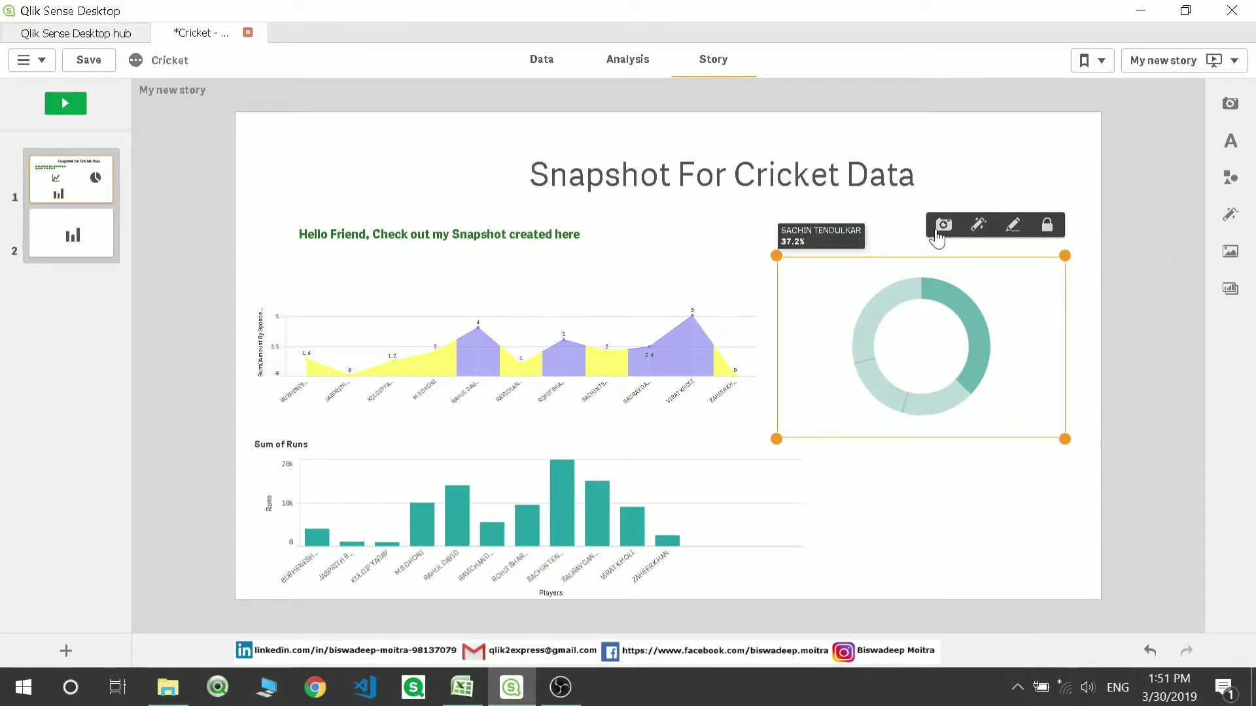
click(1125, 235)
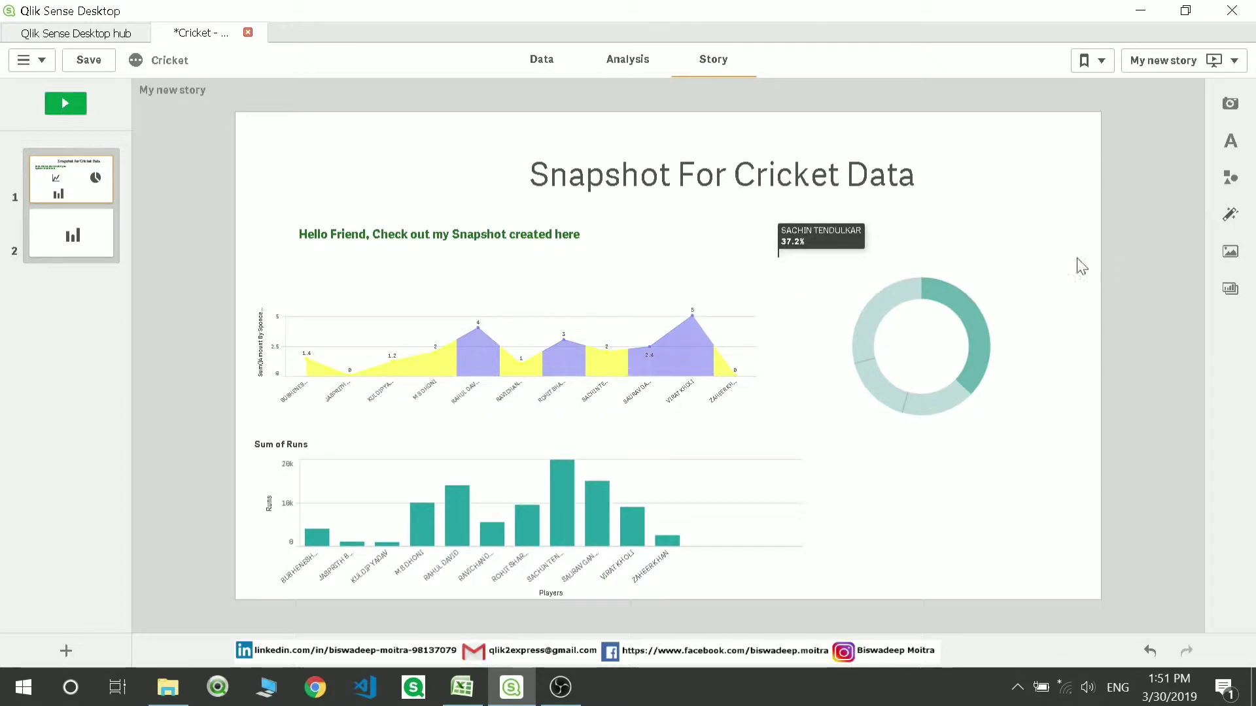
- Delete the donut chart from the first slide, and undo both the deletion and its Any value effect
click(850, 246)
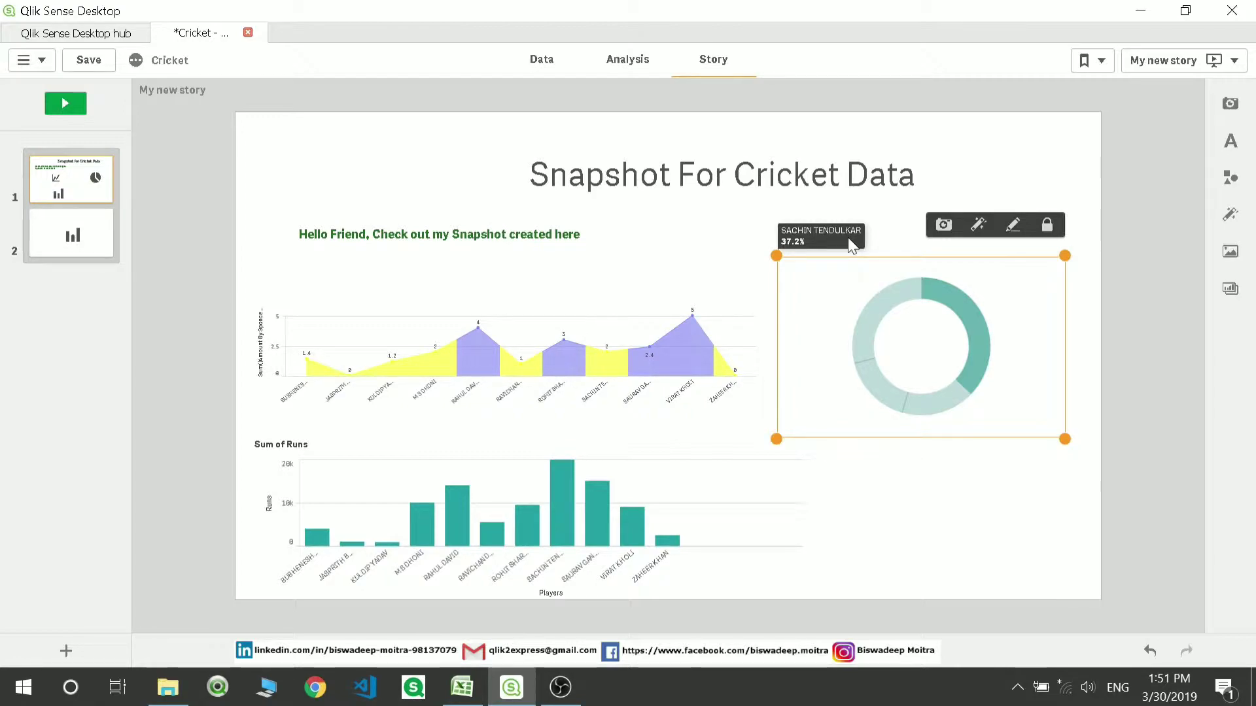
right_click(848, 237)
click(704, 218)
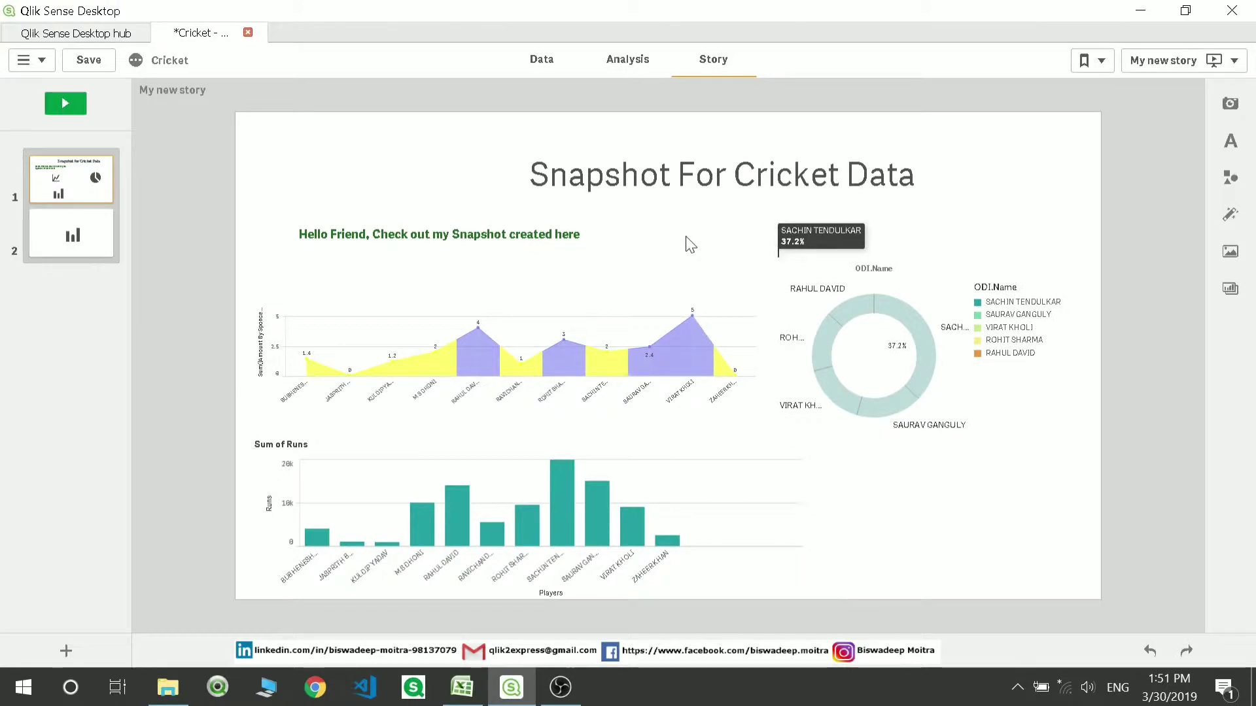
right_click(843, 239)
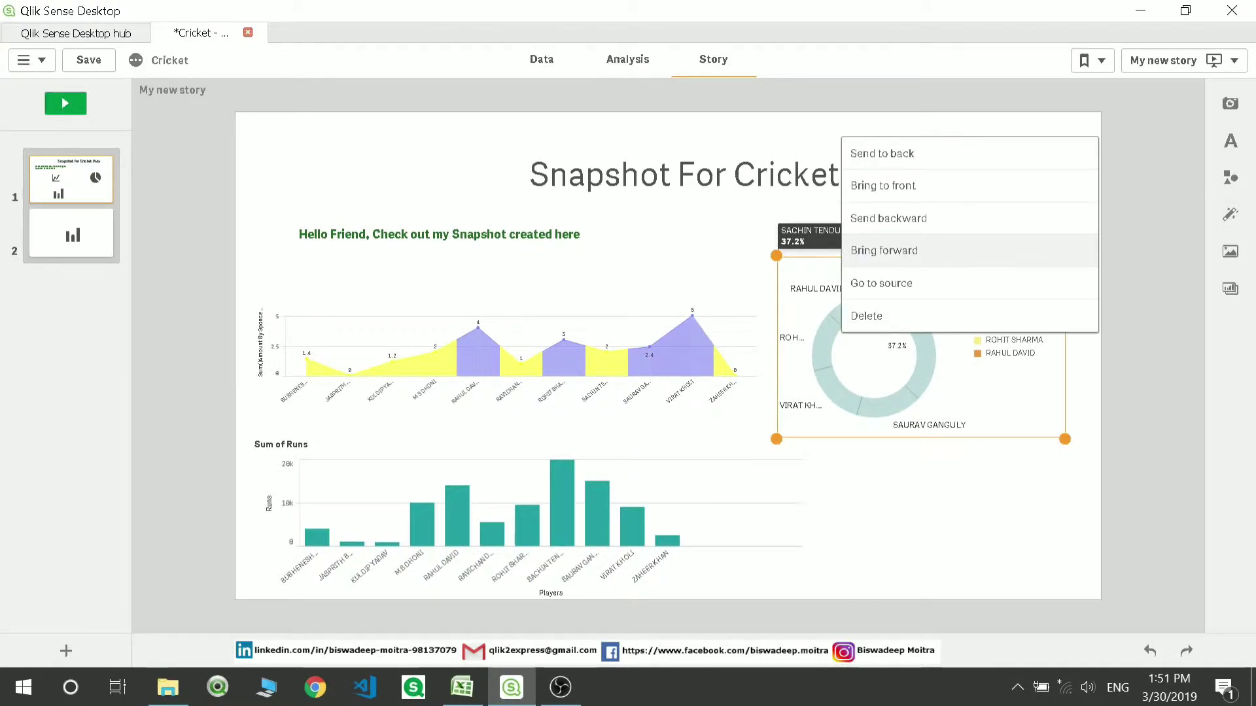
click(972, 317)
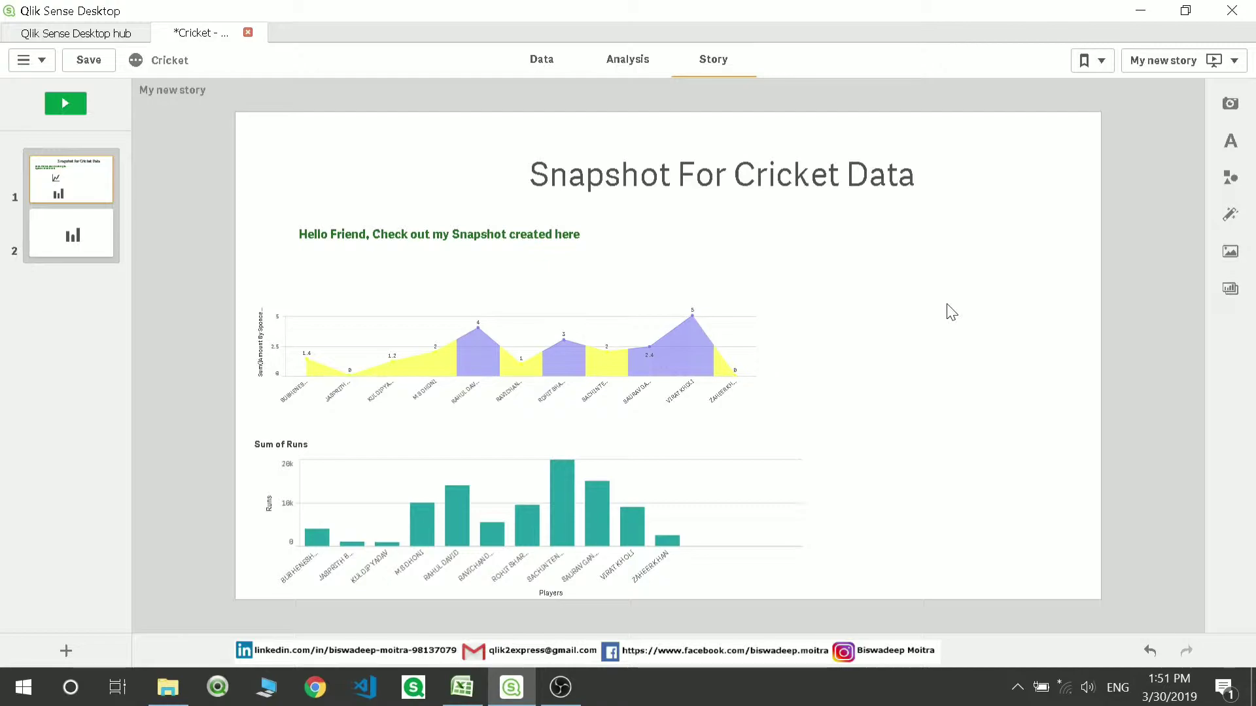
key(ctrl+z)
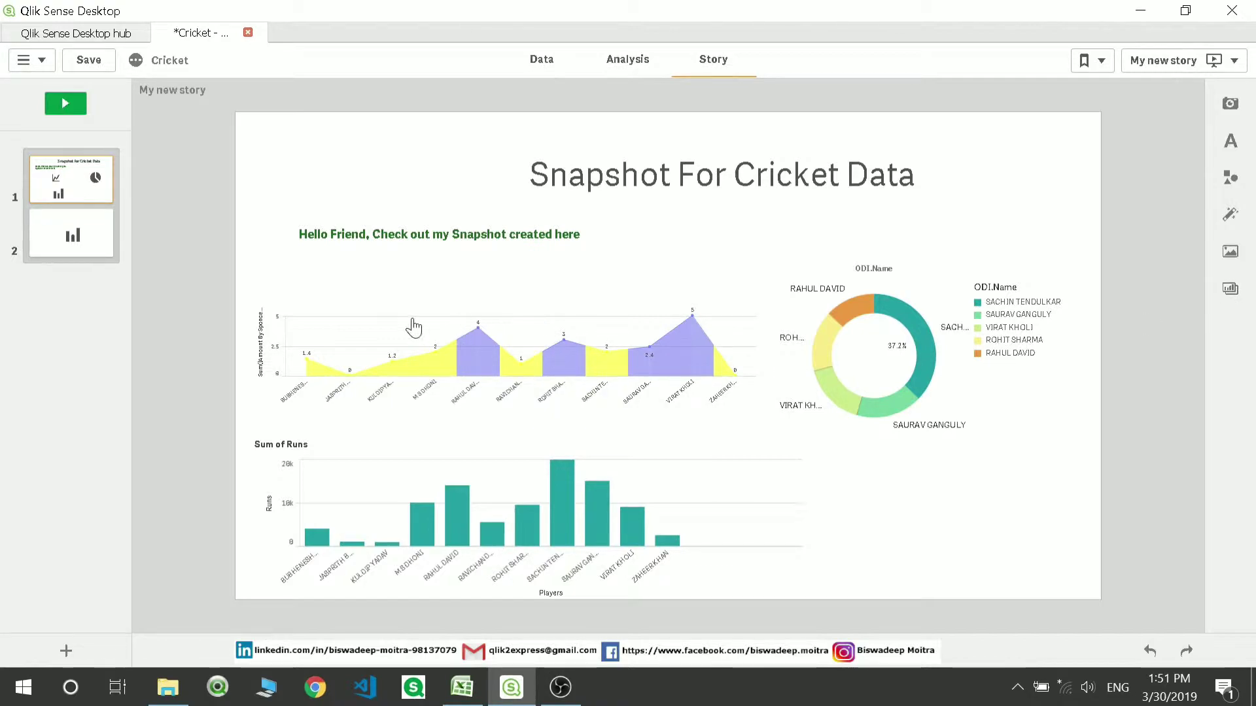
click(822, 352)
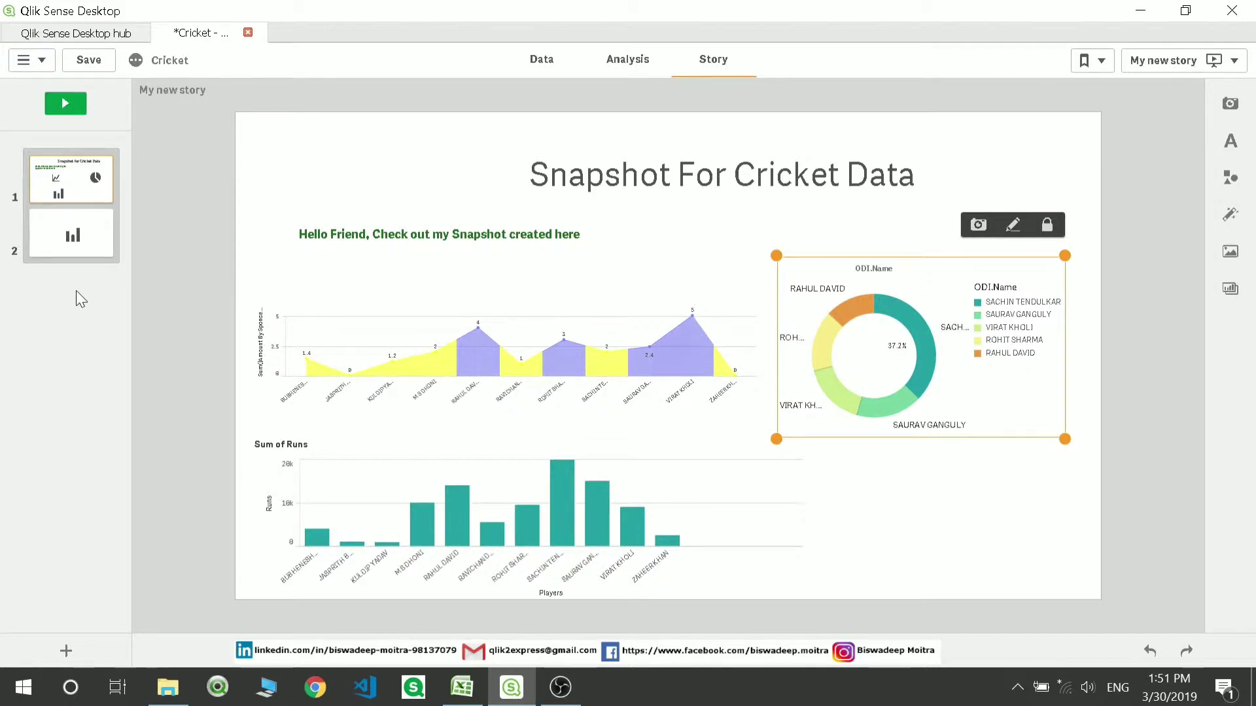
- Add a blank slide and insert the ODI sheet into the story as a live data sheet
click(49, 657)
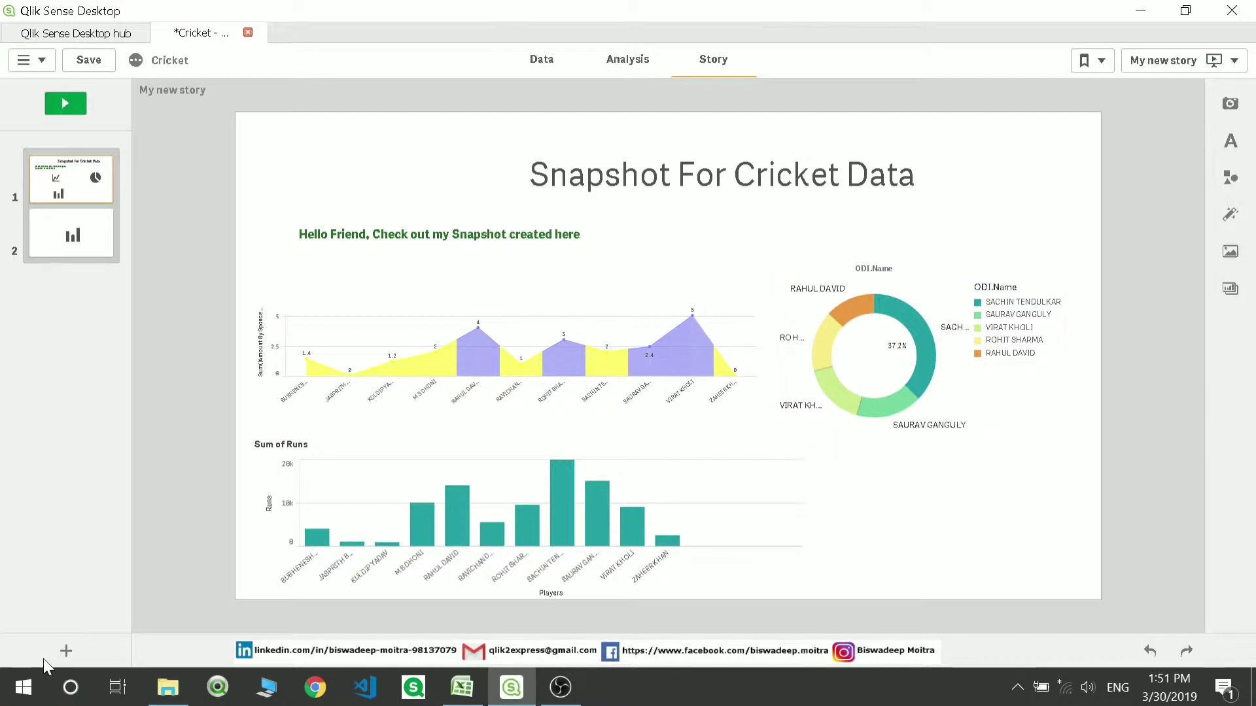
click(65, 652)
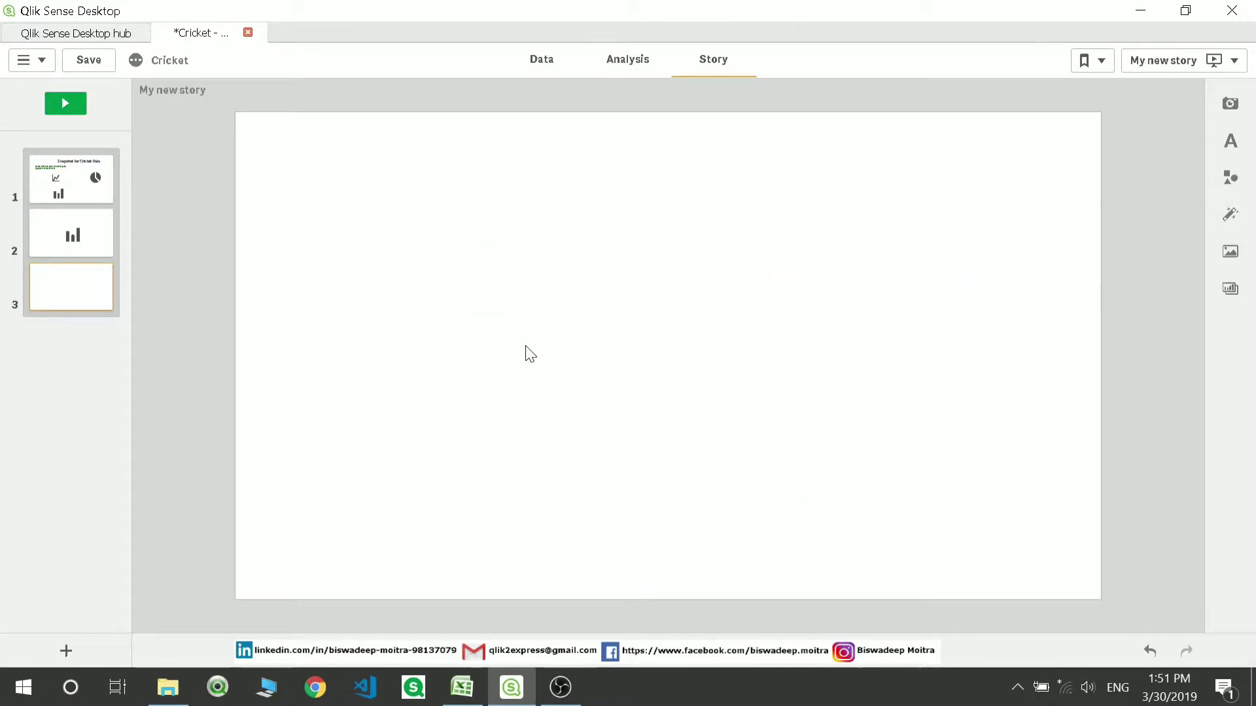
click(1231, 290)
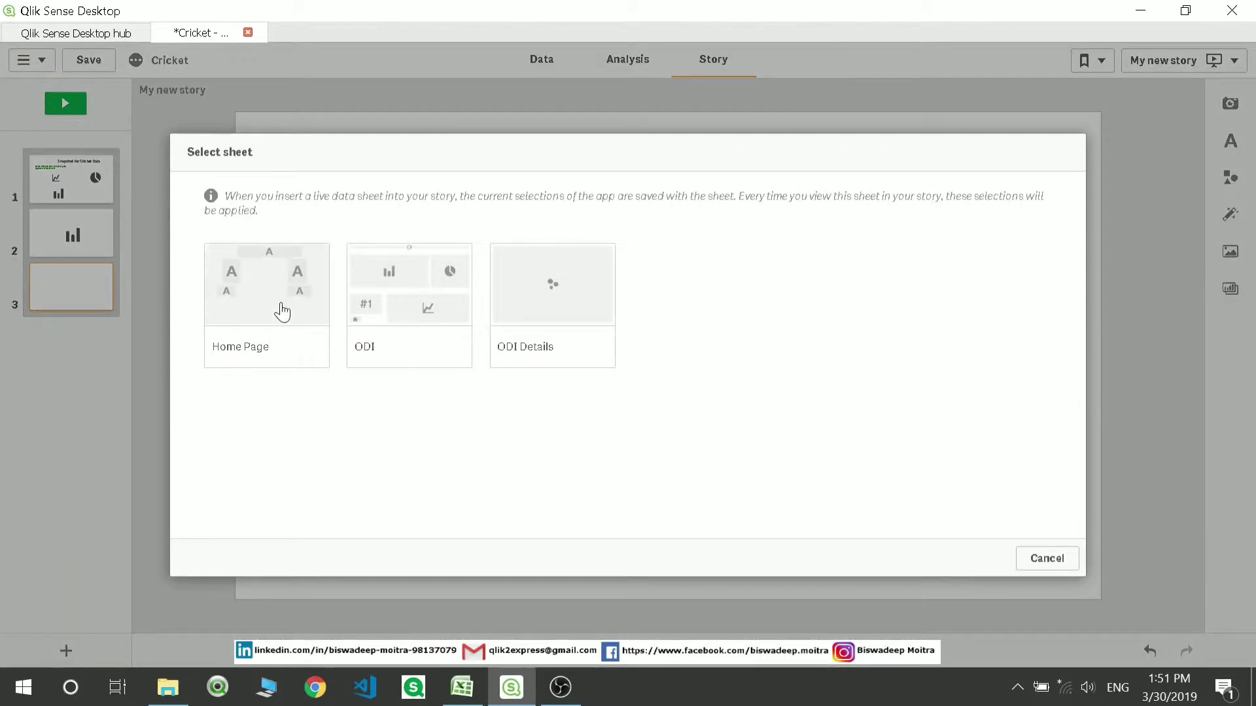
click(410, 282)
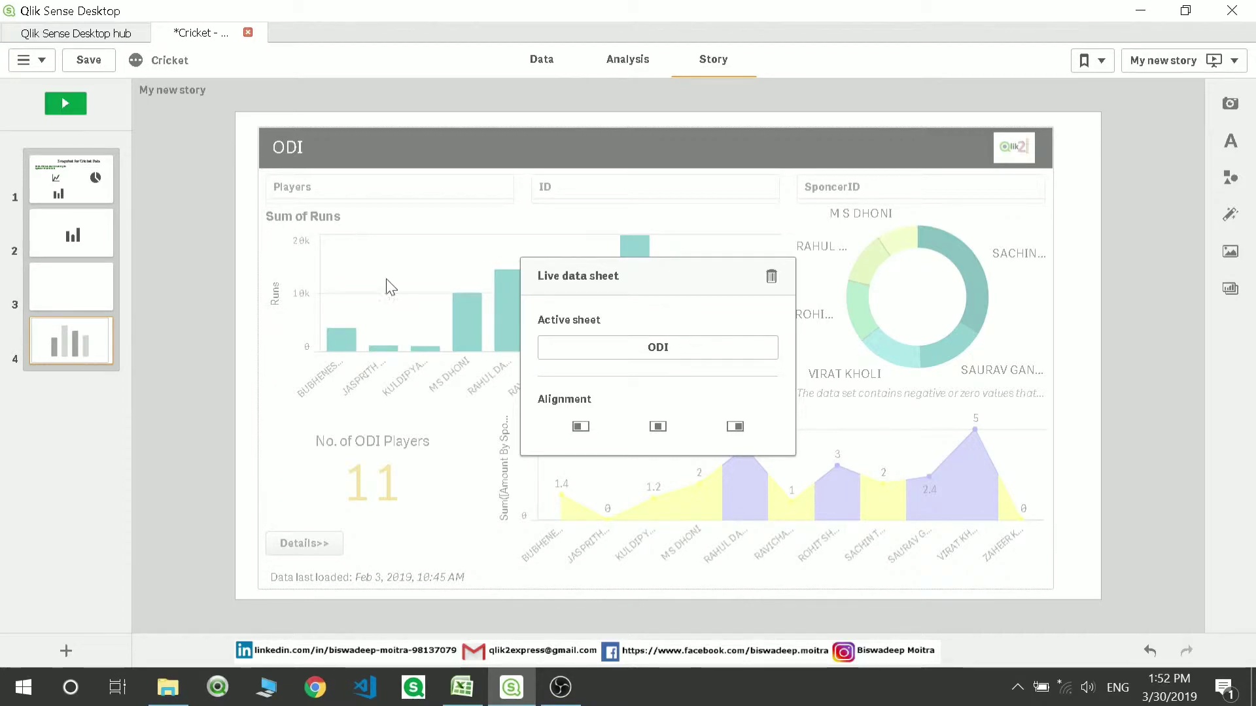
- Try the left and centre alignments for the ODI live data sheet, ending with left alignment
click(580, 427)
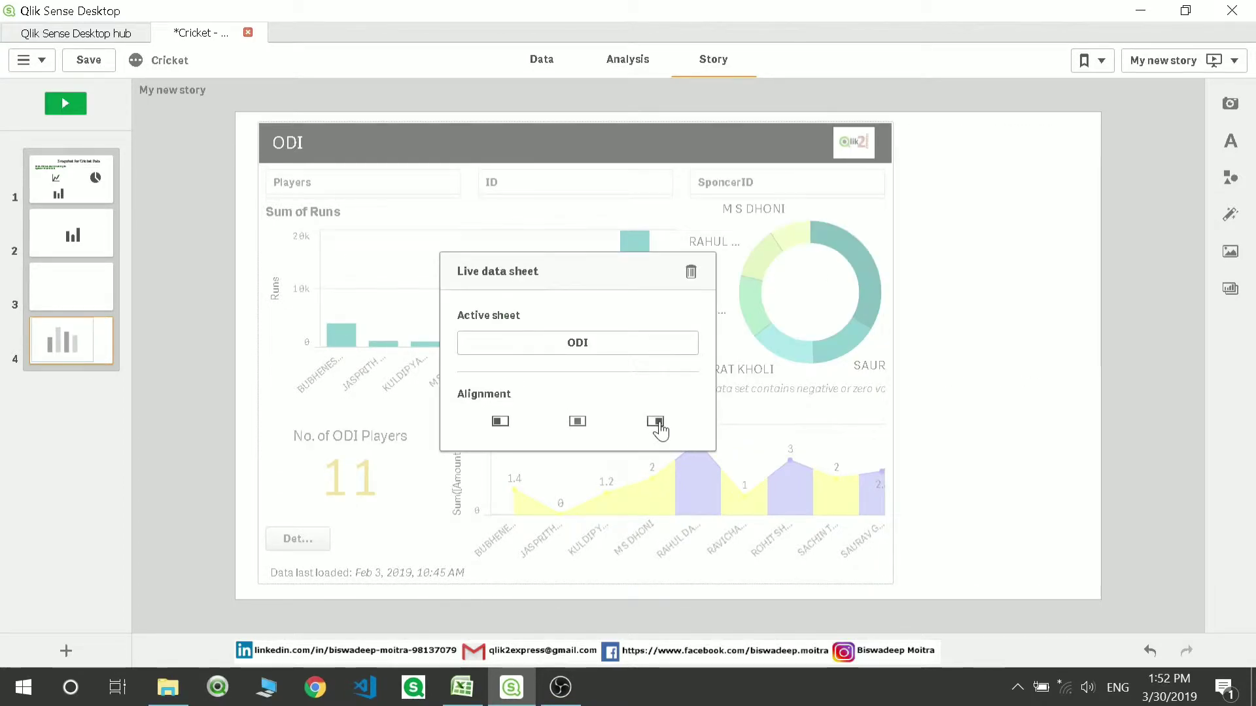
click(578, 423)
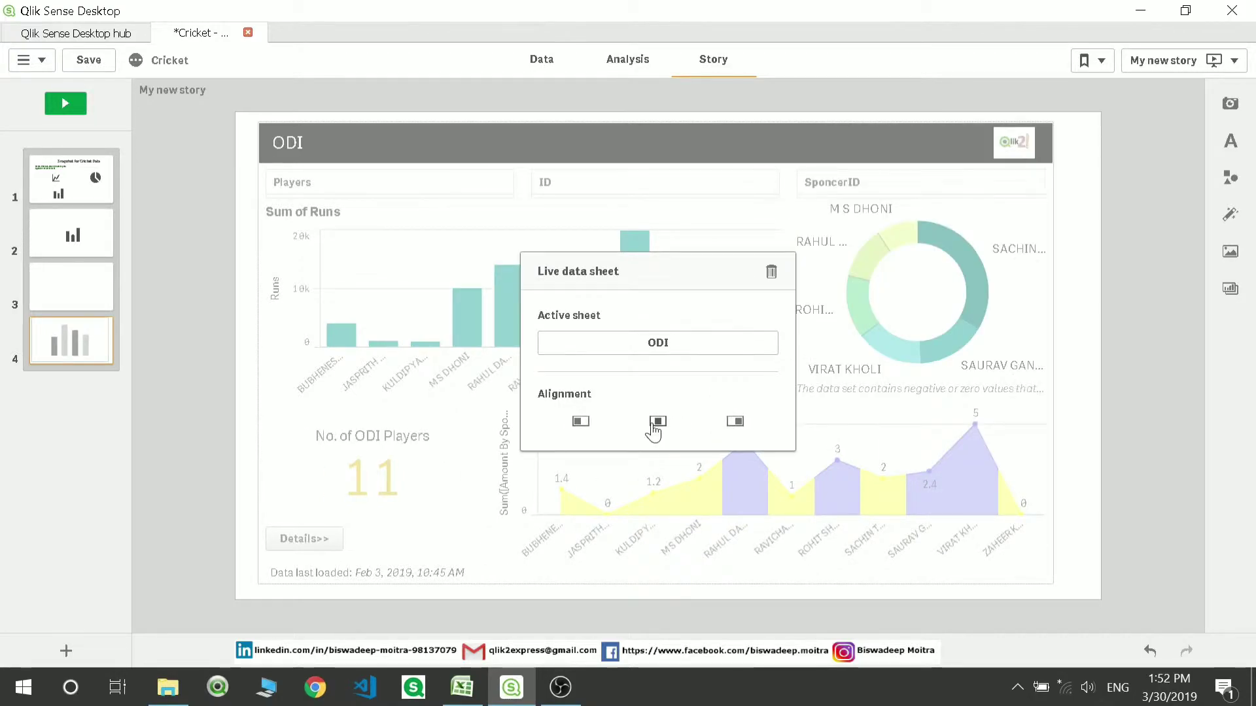
click(581, 422)
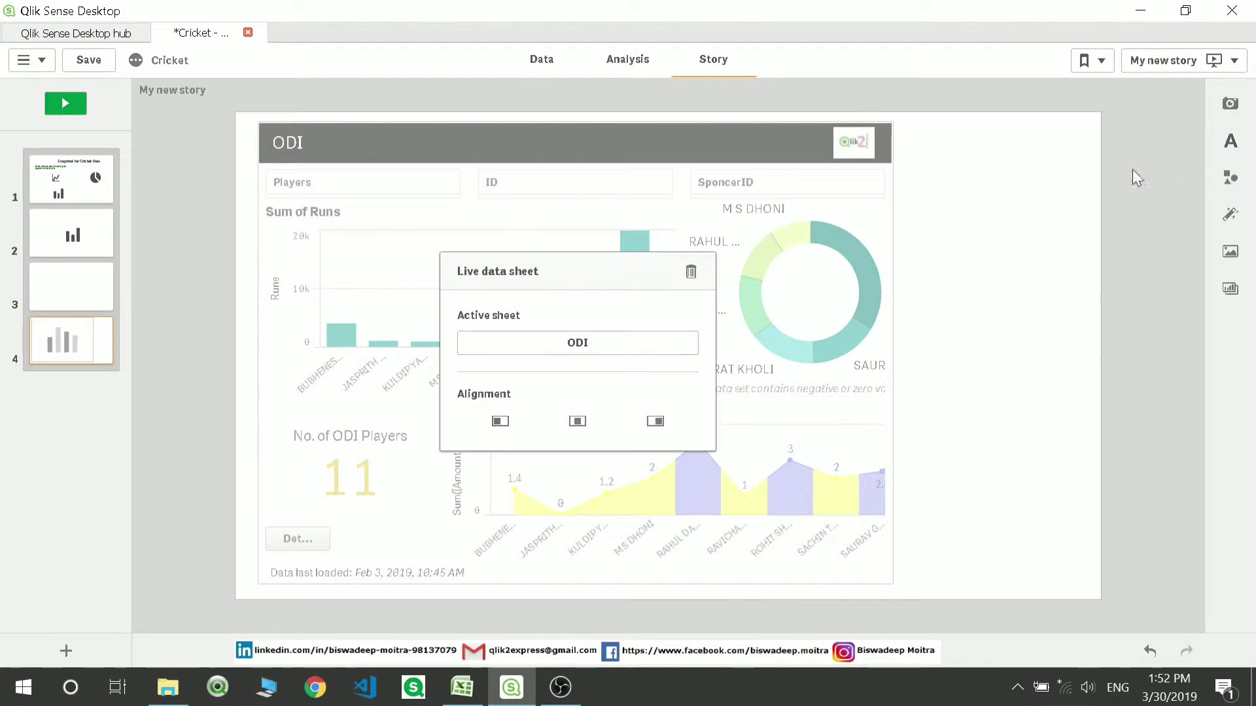
- Try a text box beside the ODI live data sheet, remove it, and realign the sheet to the centre
click(1231, 145)
drag(1043, 136, 909, 229)
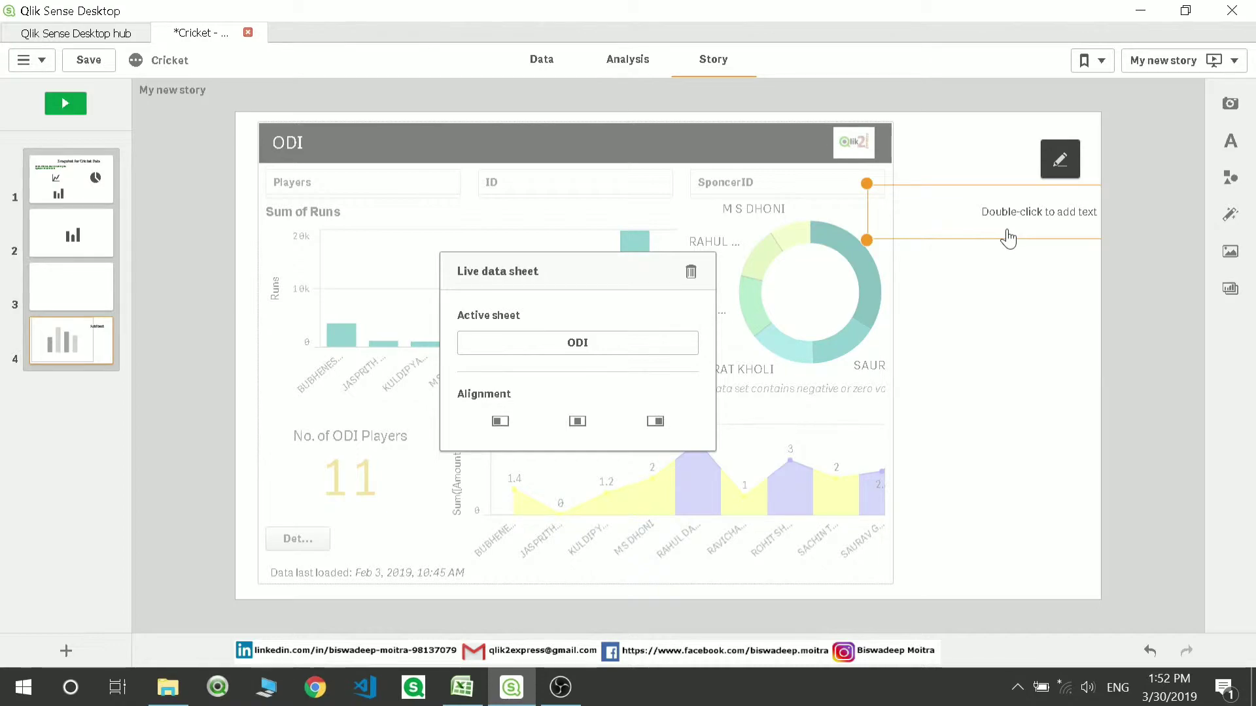
click(1008, 241)
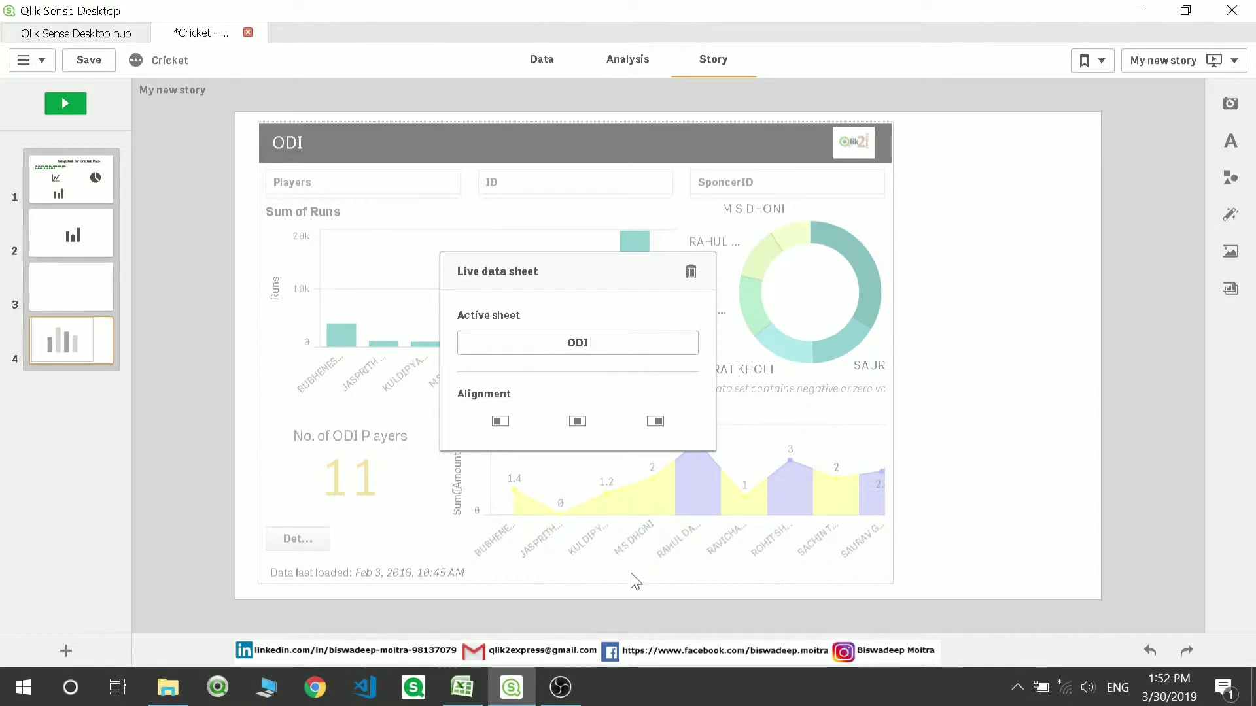
click(578, 420)
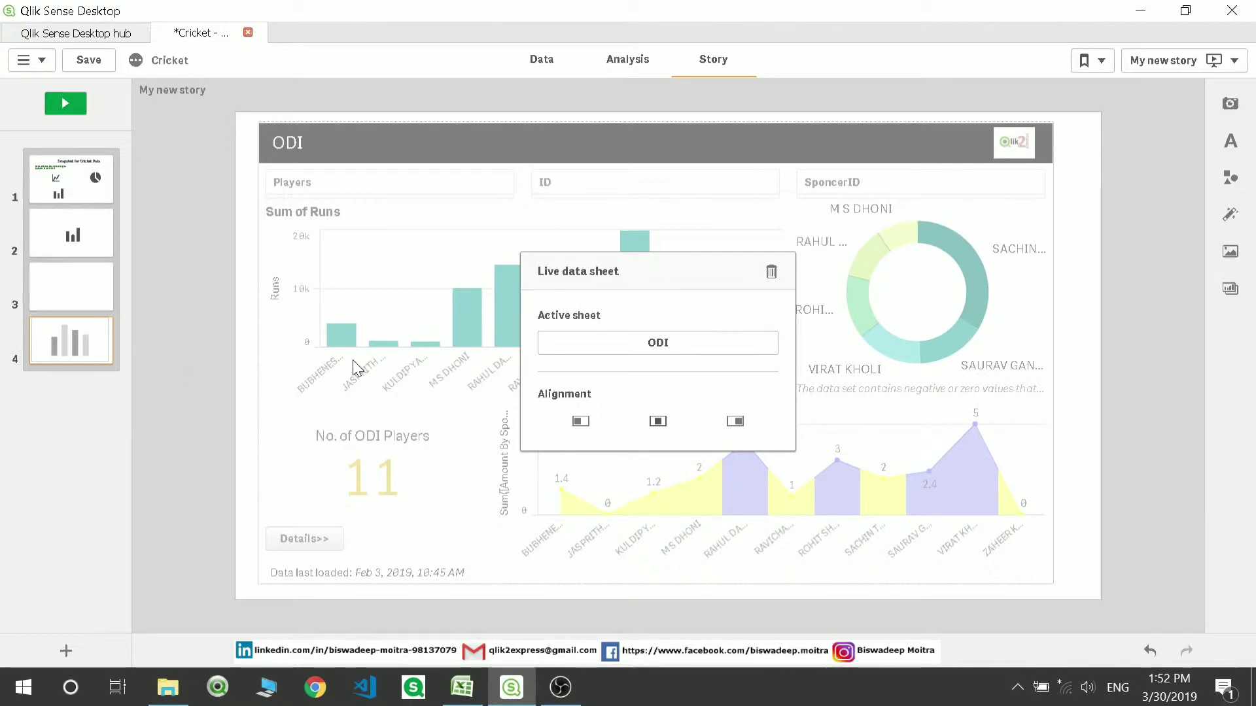
- Remove the ODI live data sheet, and delete the empty third and fourth slides from the story
click(771, 272)
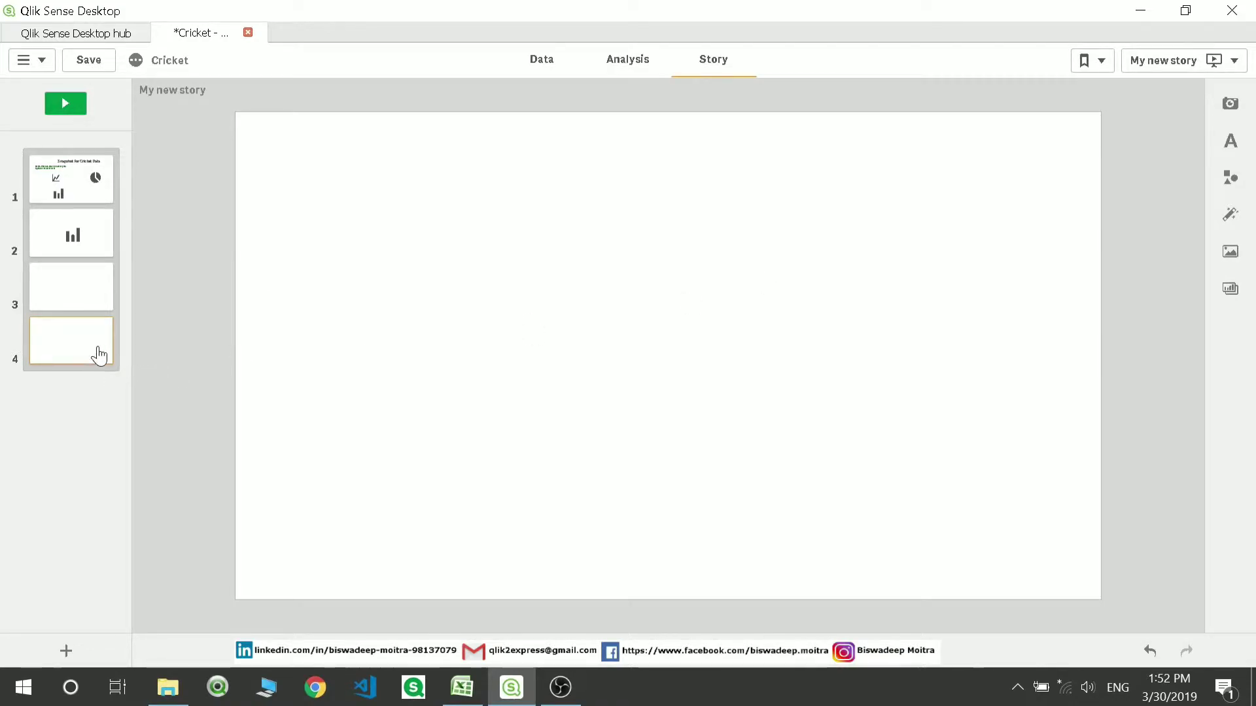
right_click(77, 296)
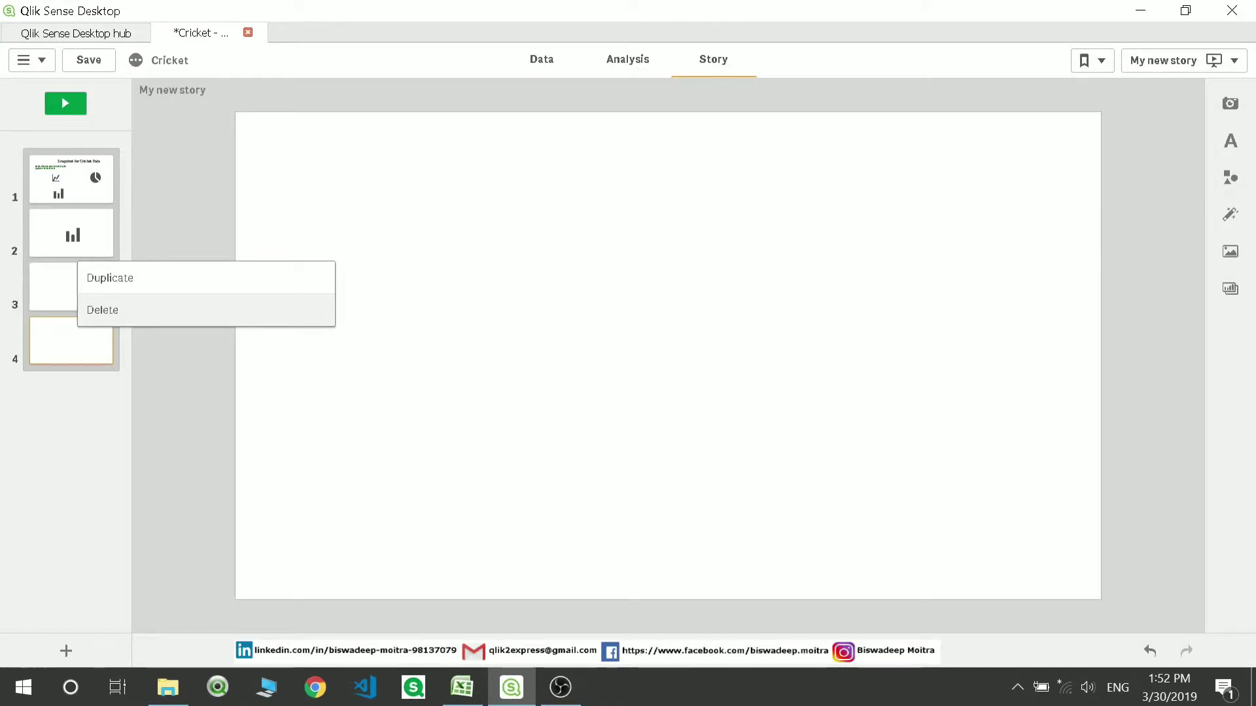
click(112, 313)
right_click(95, 314)
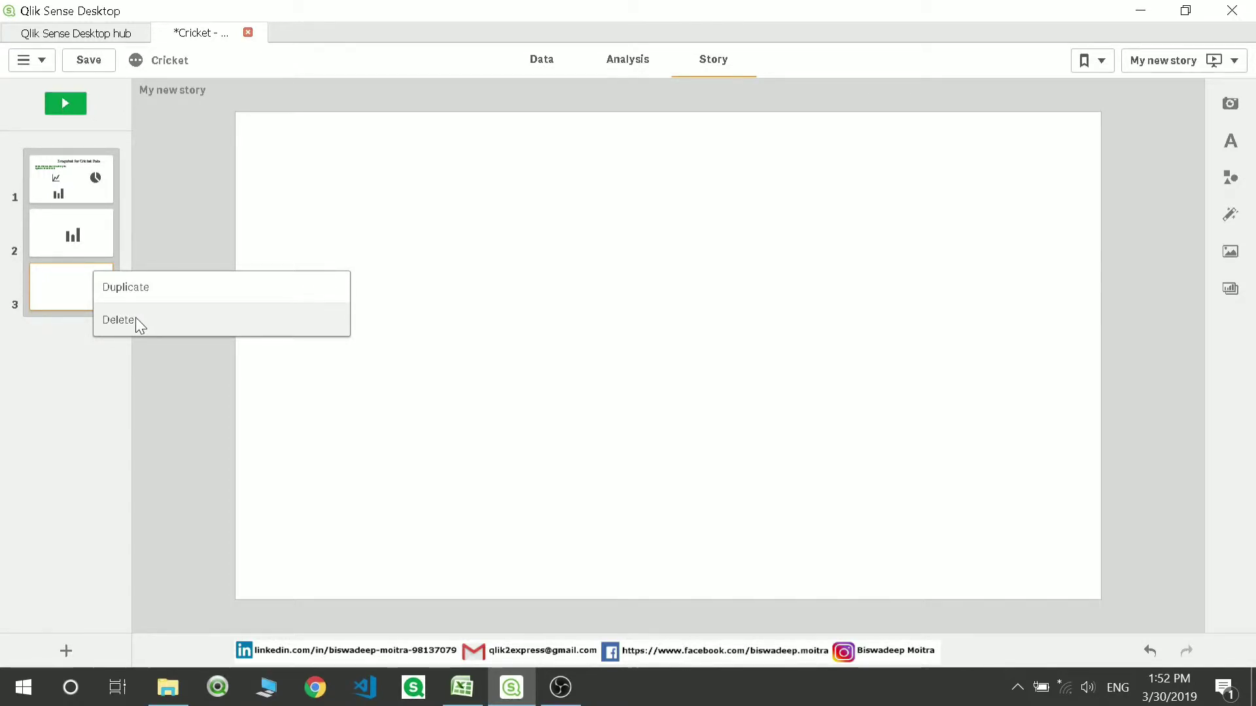
click(135, 319)
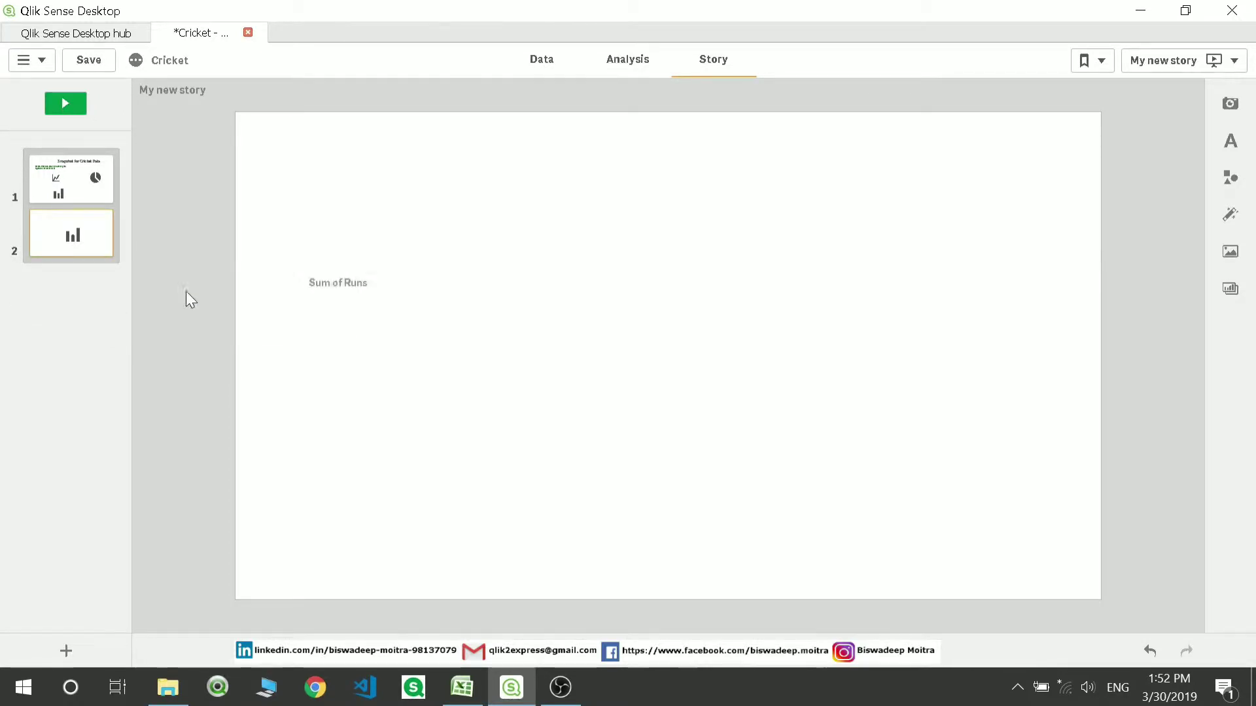
- Open the ODI sheet in the analysis view and apply Bookmark-1
click(549, 75)
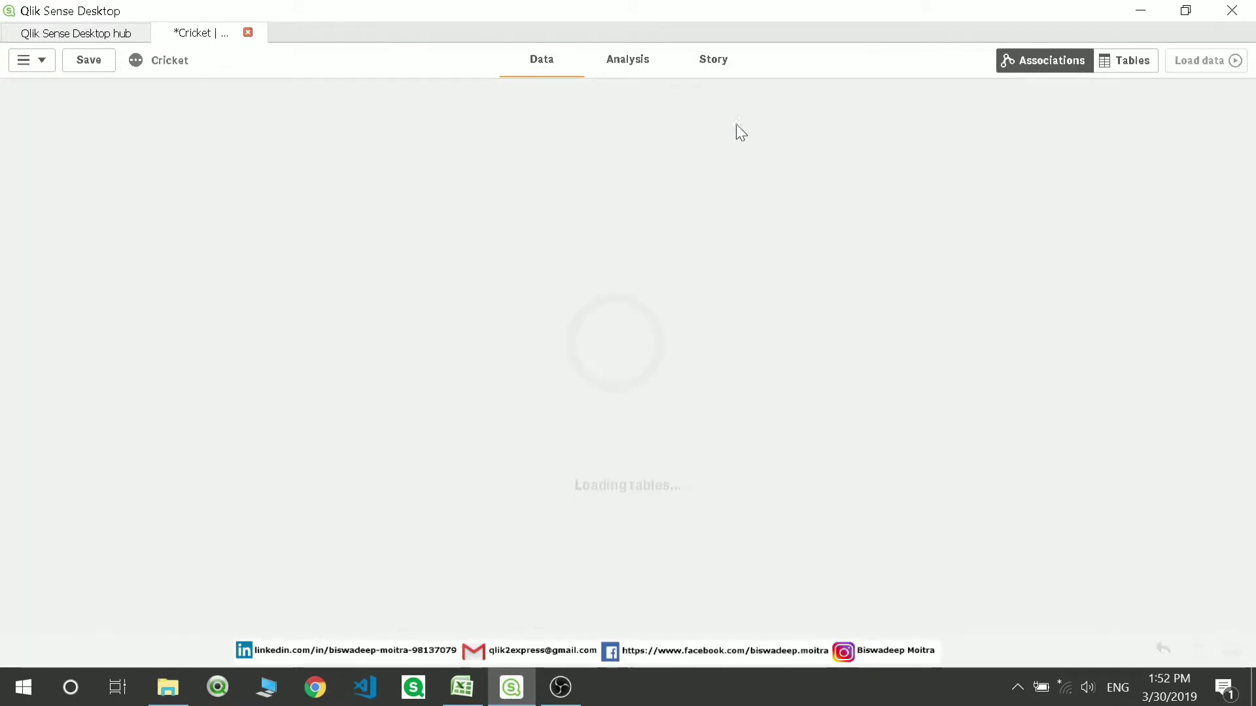
click(618, 57)
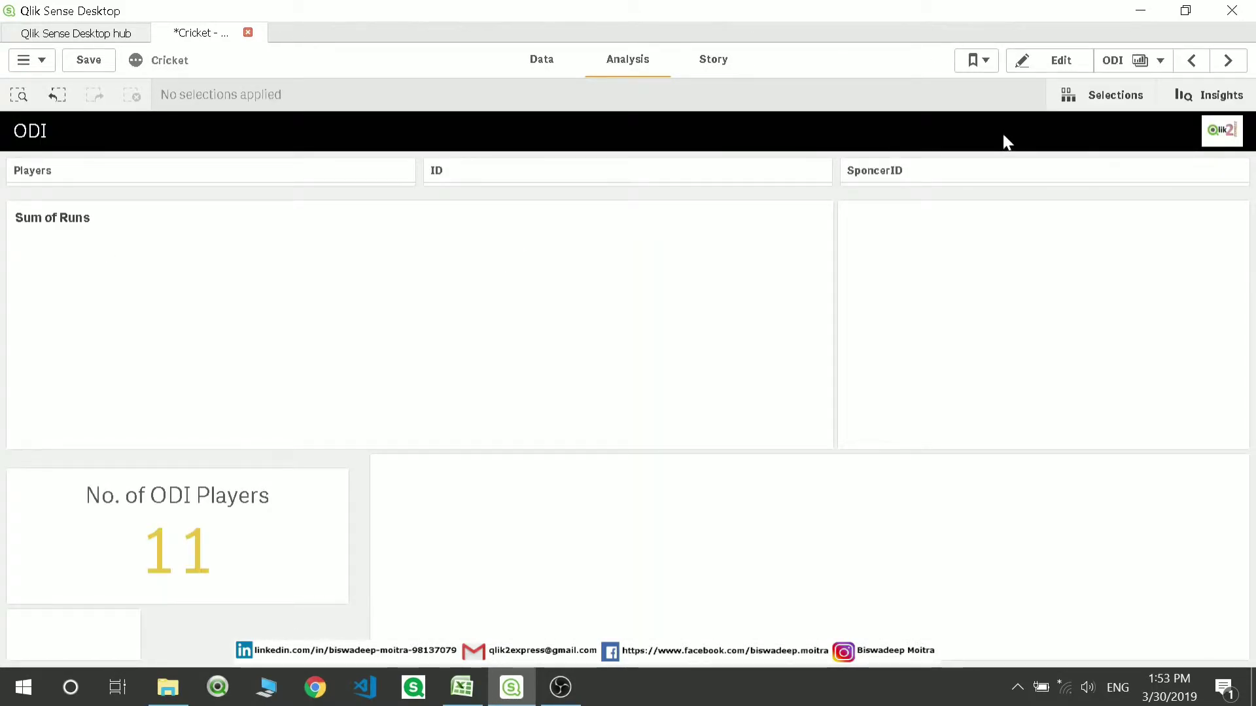
click(1063, 61)
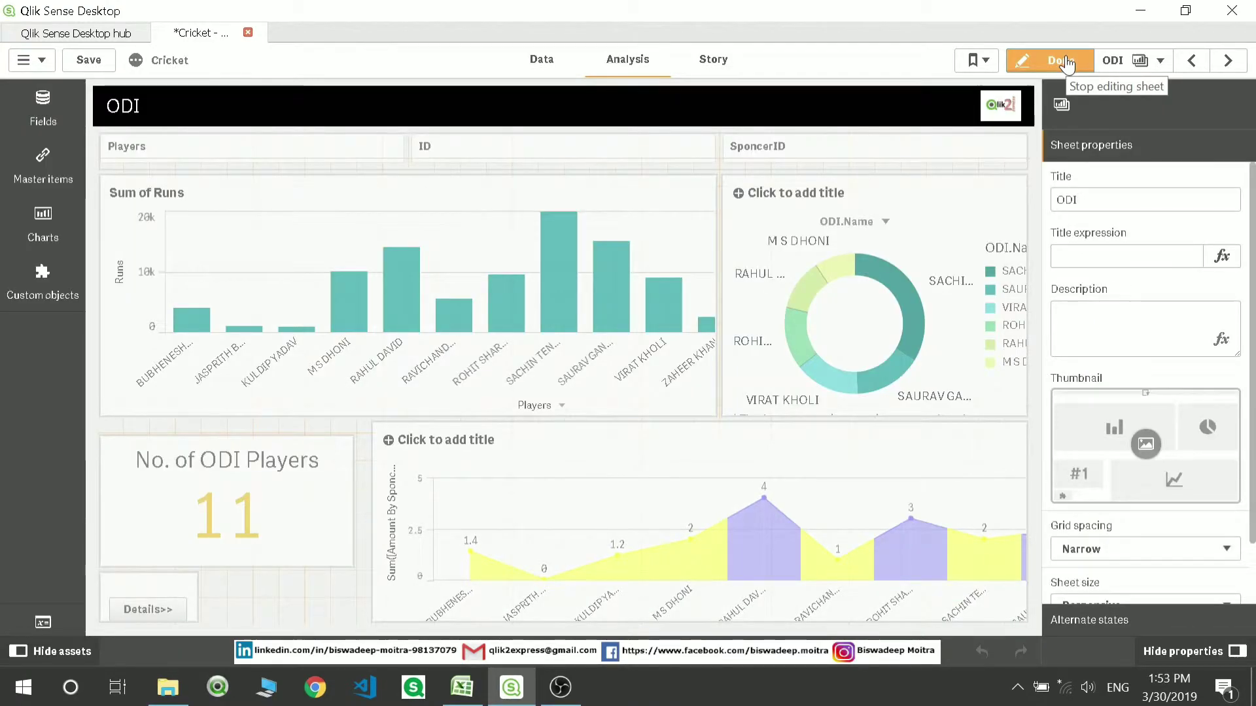
click(1063, 61)
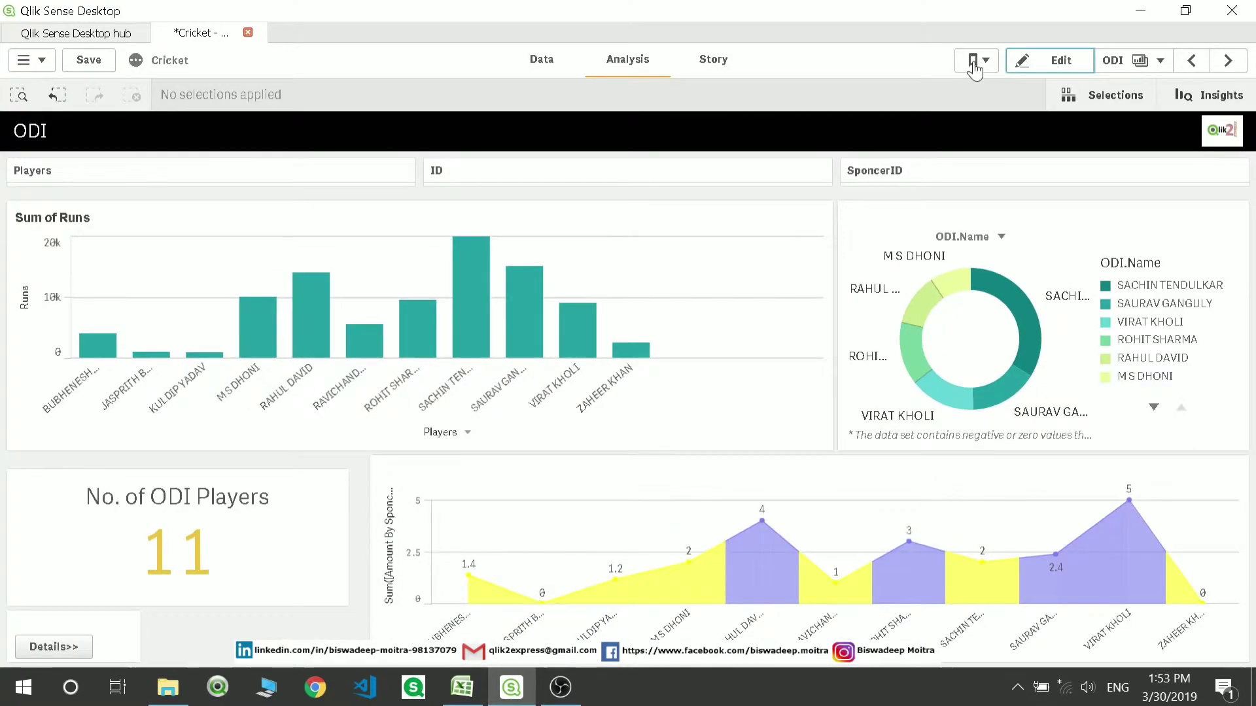
click(974, 63)
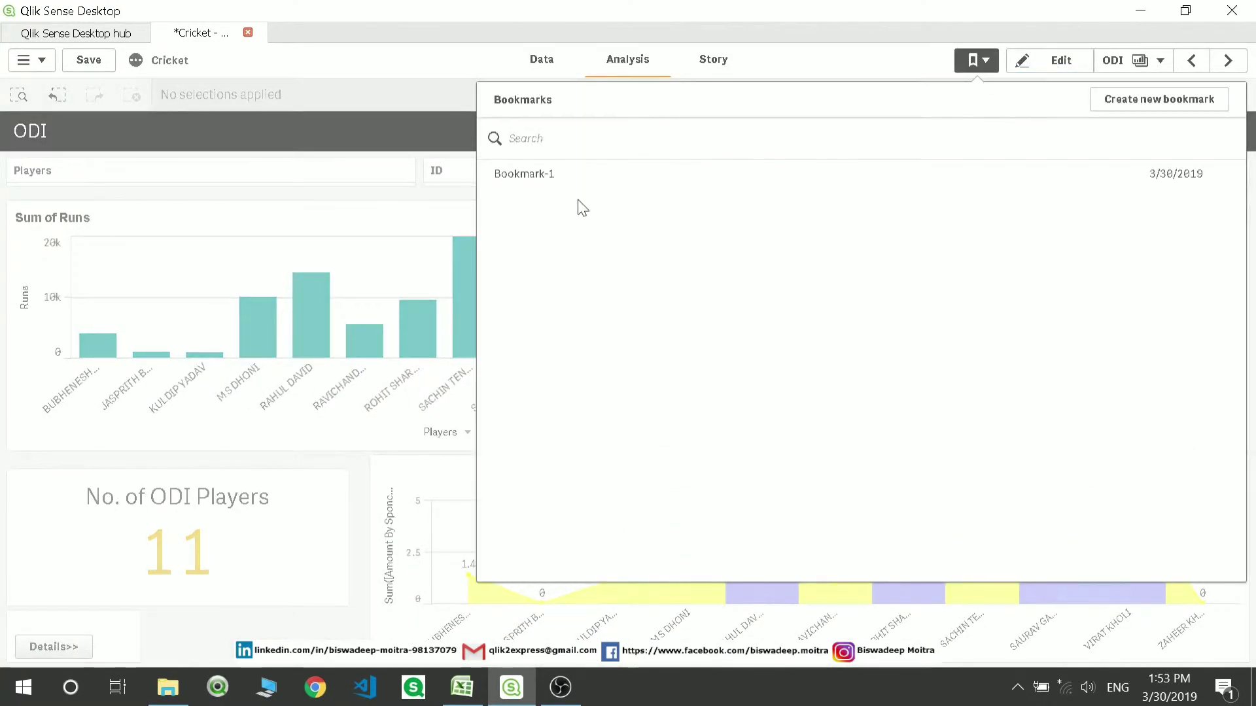
click(578, 199)
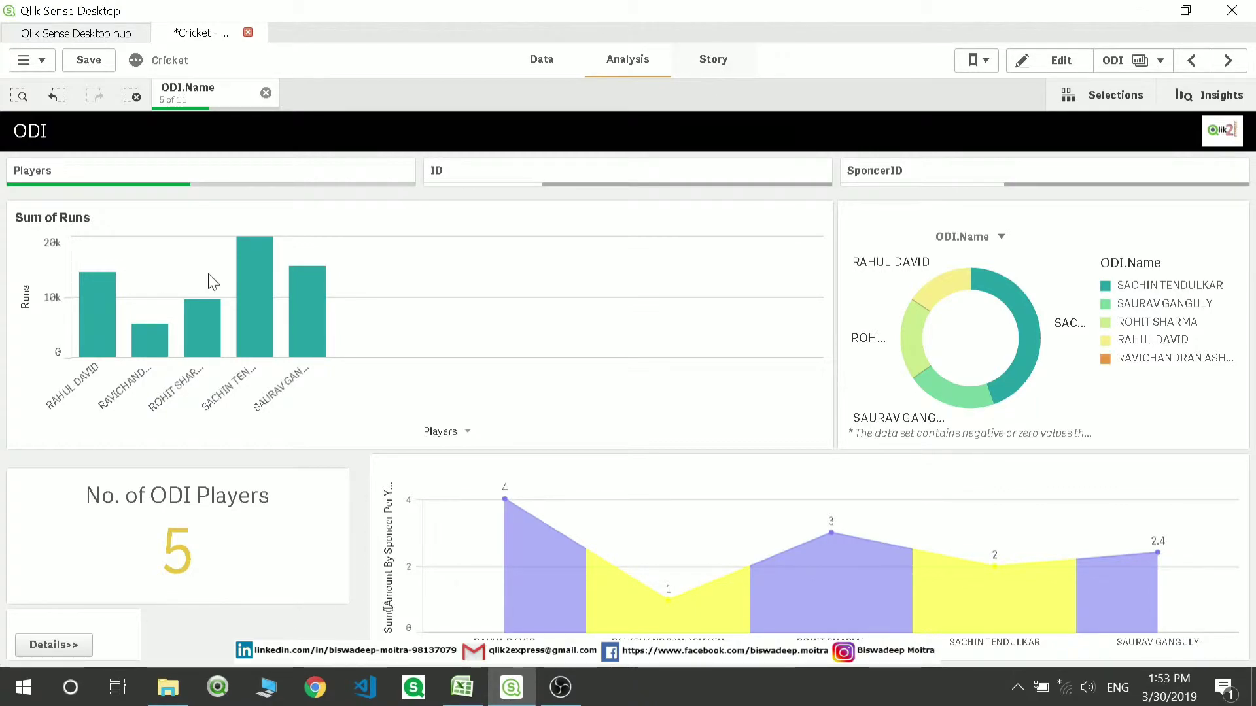
- Return to the story and try to insert the ODI sheet as a live data sheet with the bookmarked selections
click(704, 69)
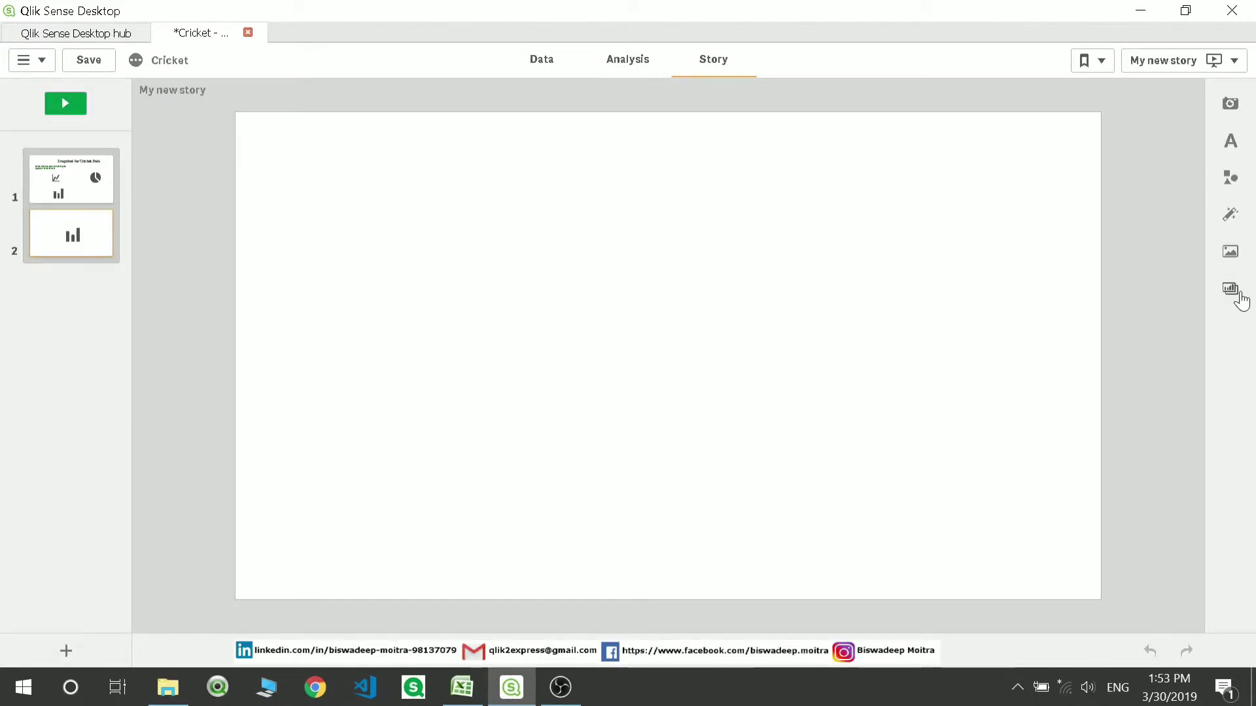
click(1240, 298)
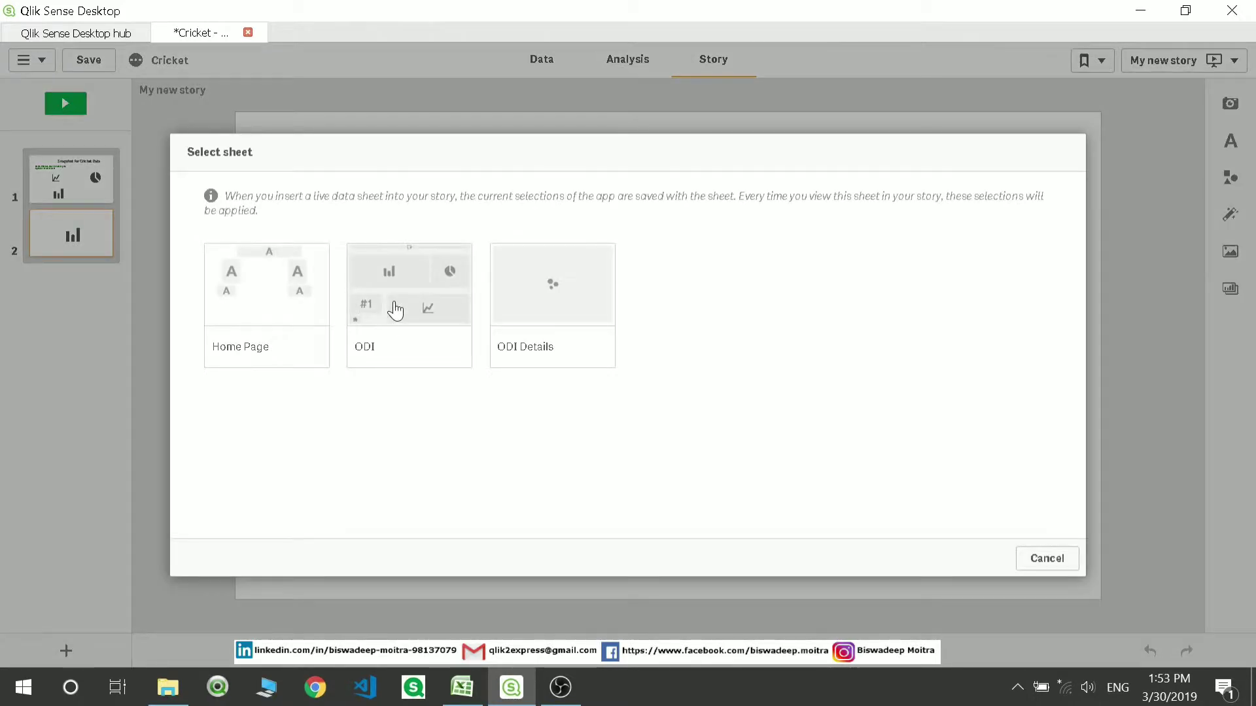
click(397, 309)
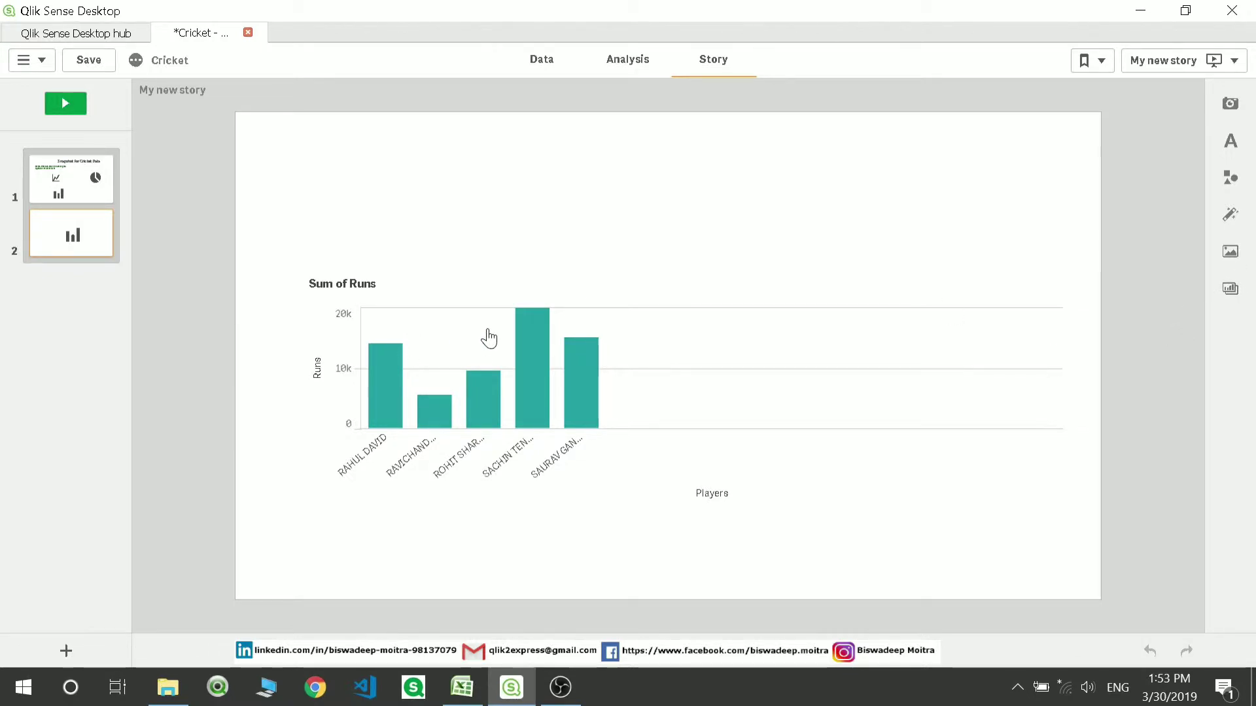
- Delete the second slide with the Sum of Runs chart, and add four blank slides to the story
right_click(66, 255)
click(115, 262)
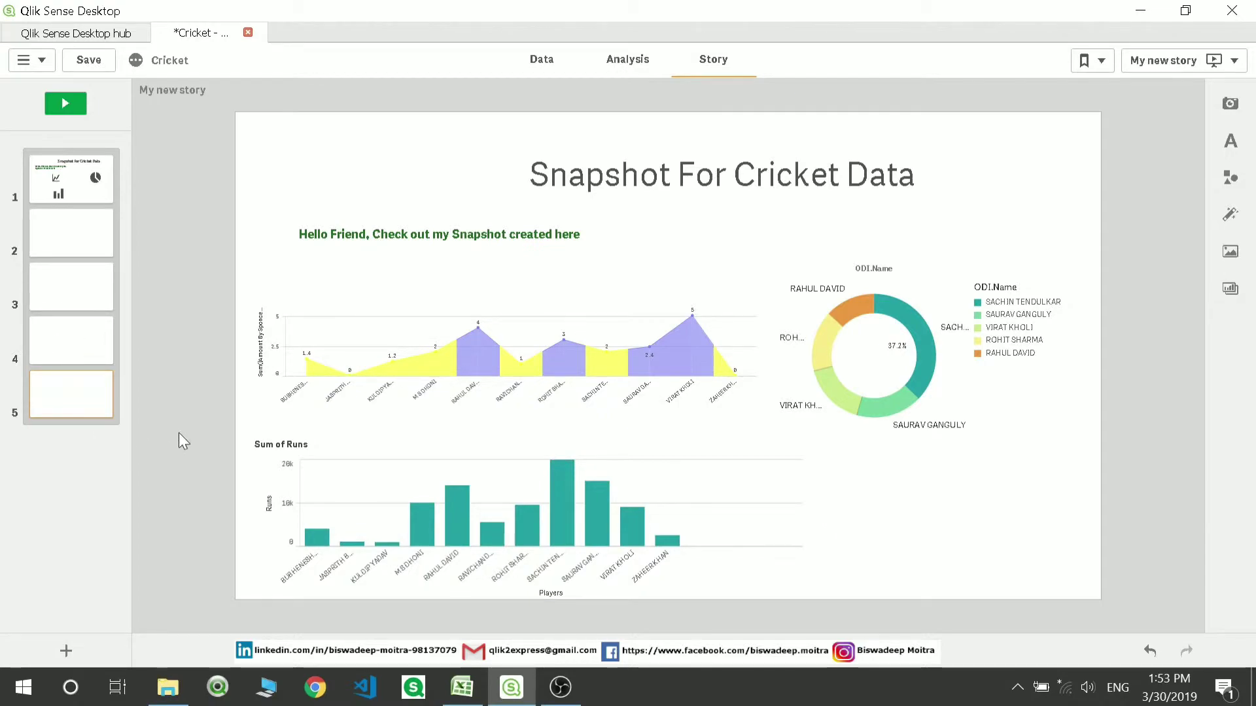
- Delete three of the four blank slides from the story, keeping one empty slide after the snapshot slide
click(73, 241)
click(72, 298)
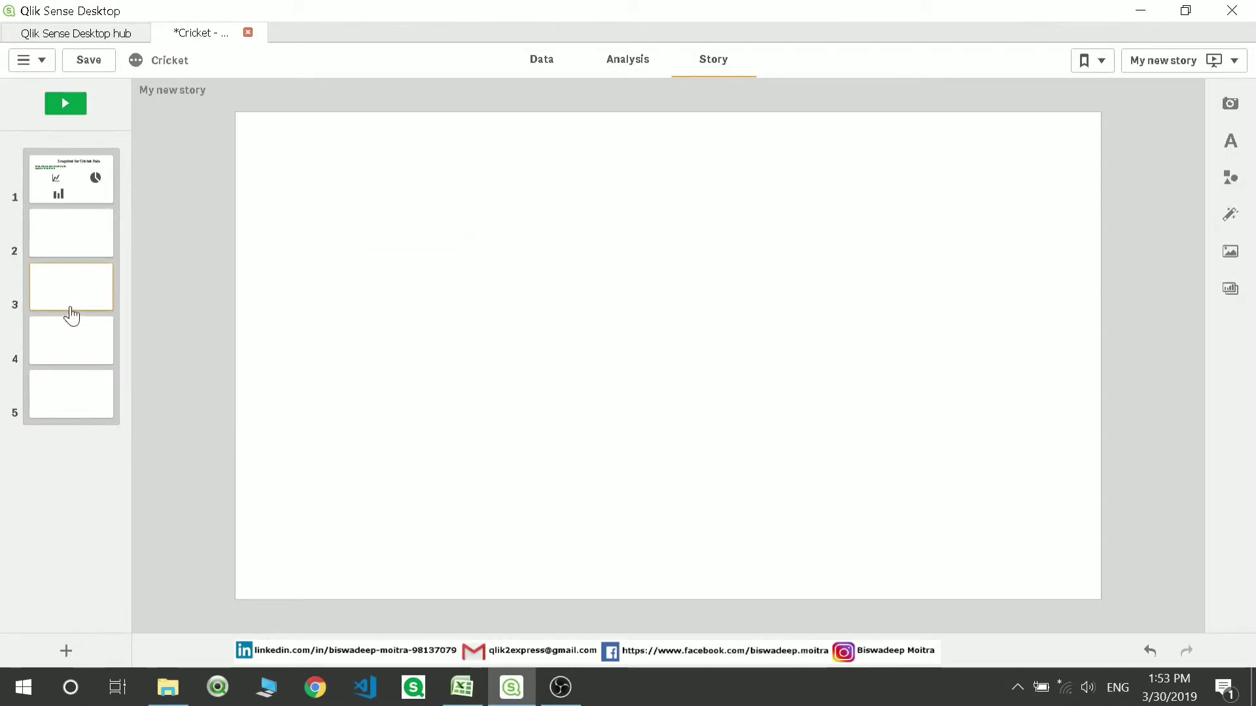
right_click(61, 421)
click(84, 438)
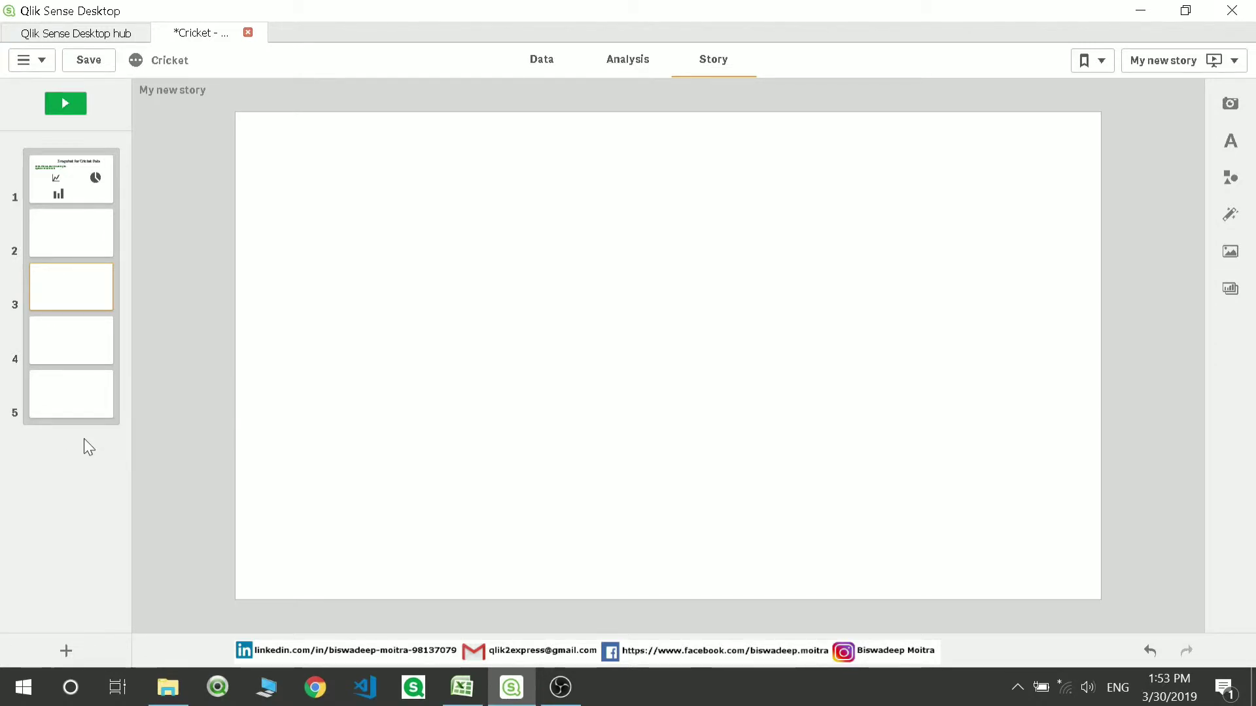
right_click(70, 350)
key(Escape)
right_click(71, 299)
click(93, 309)
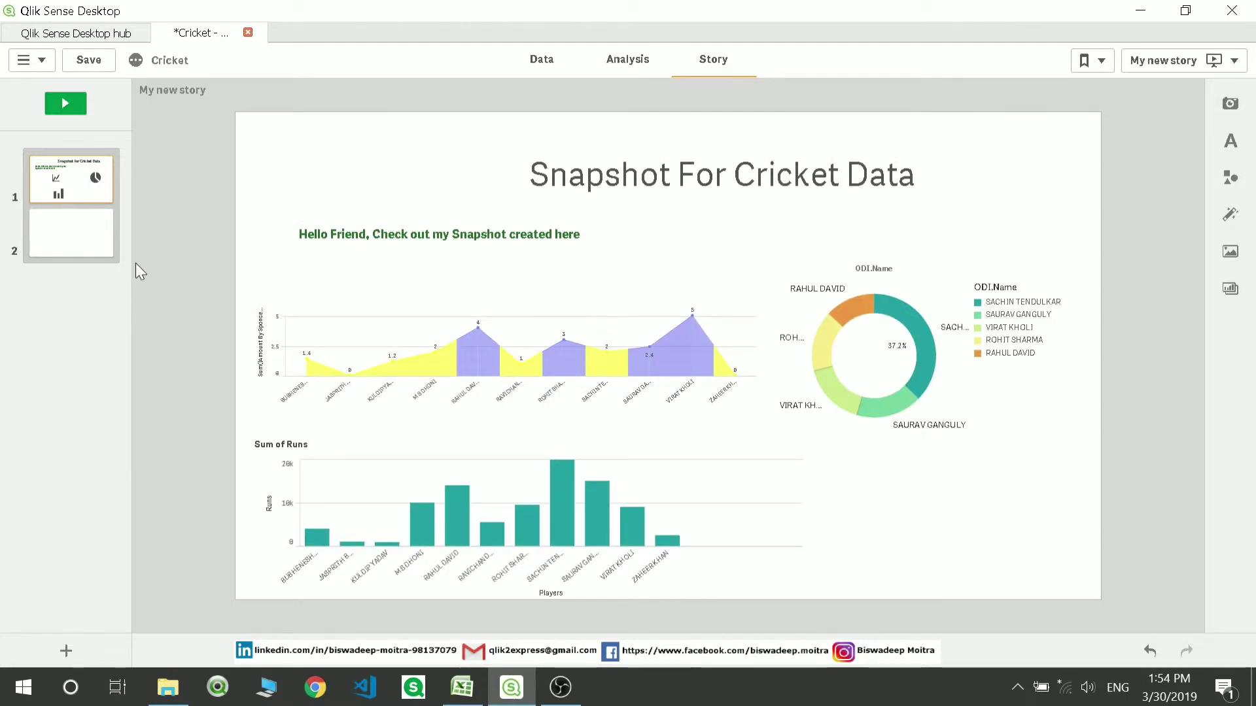
- Insert the ODI sheet as a live data sheet after the blank second slide, and save the app
click(78, 251)
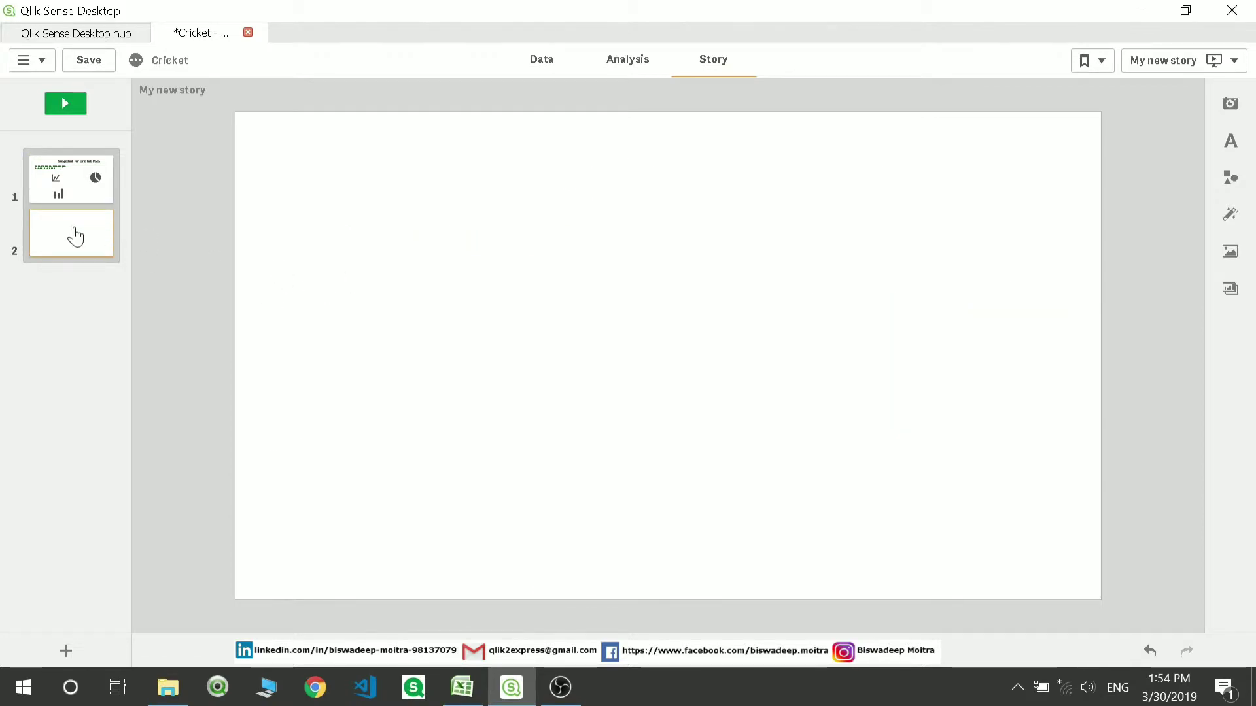
click(1235, 291)
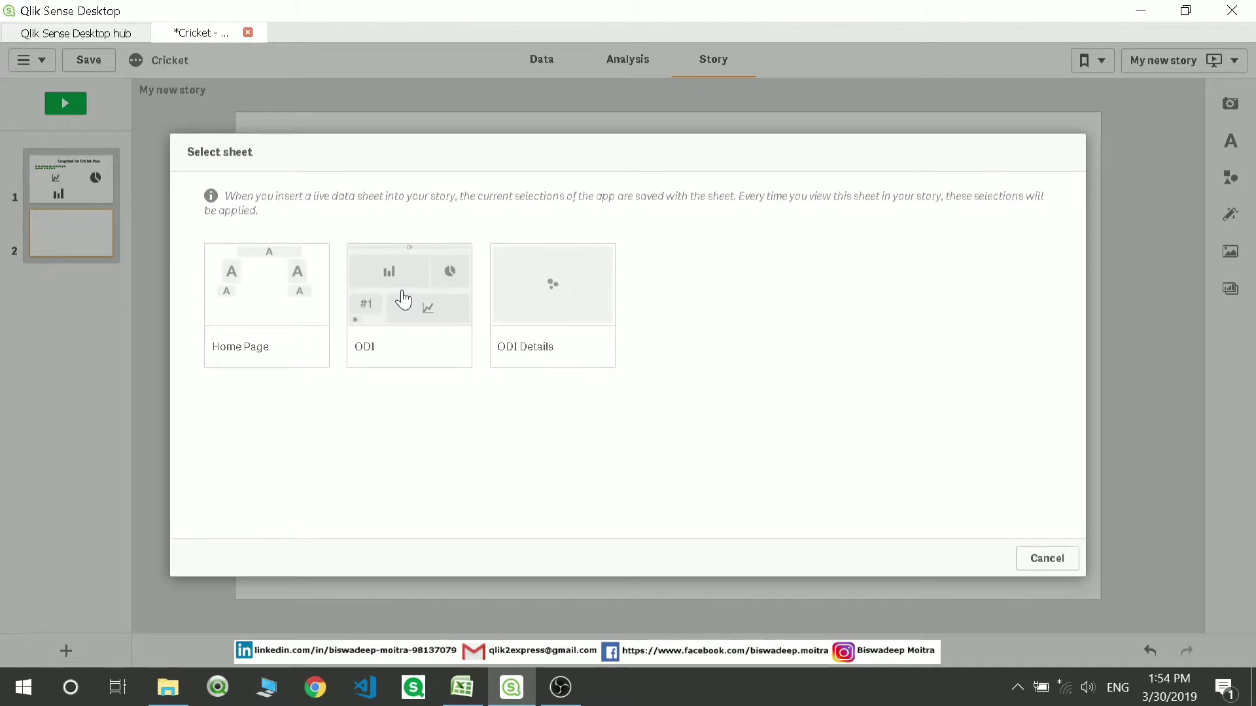
click(402, 299)
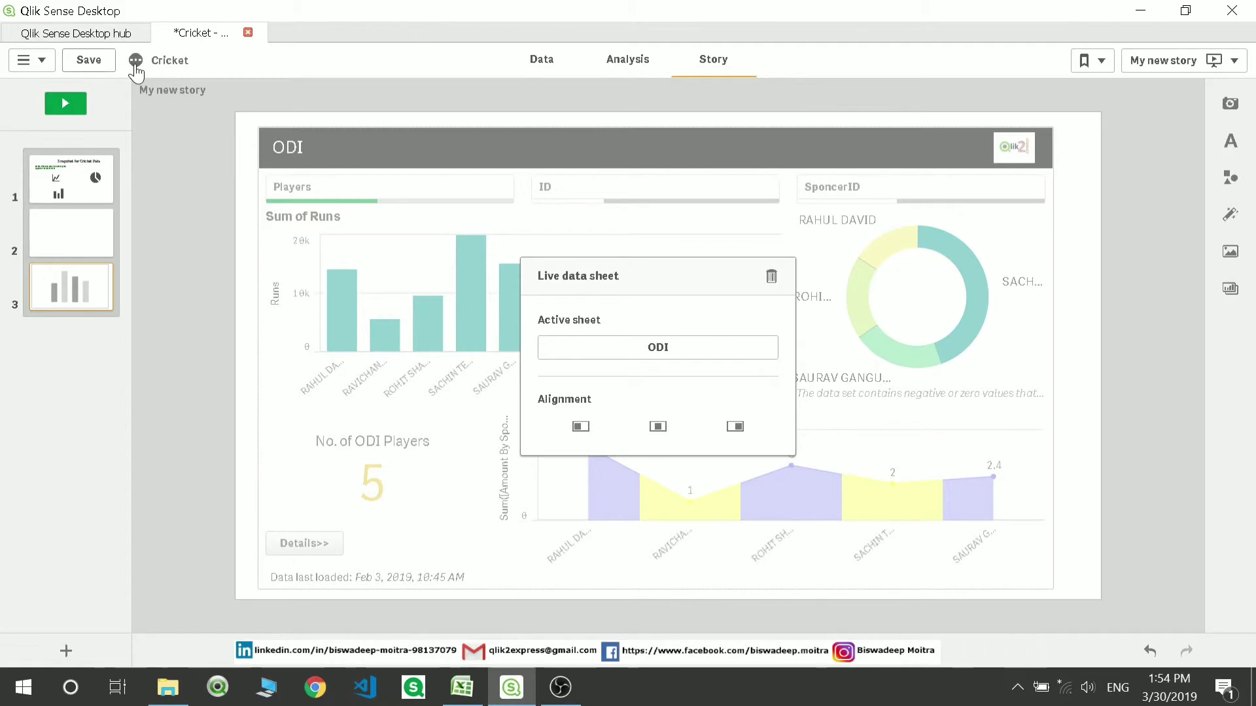
click(114, 66)
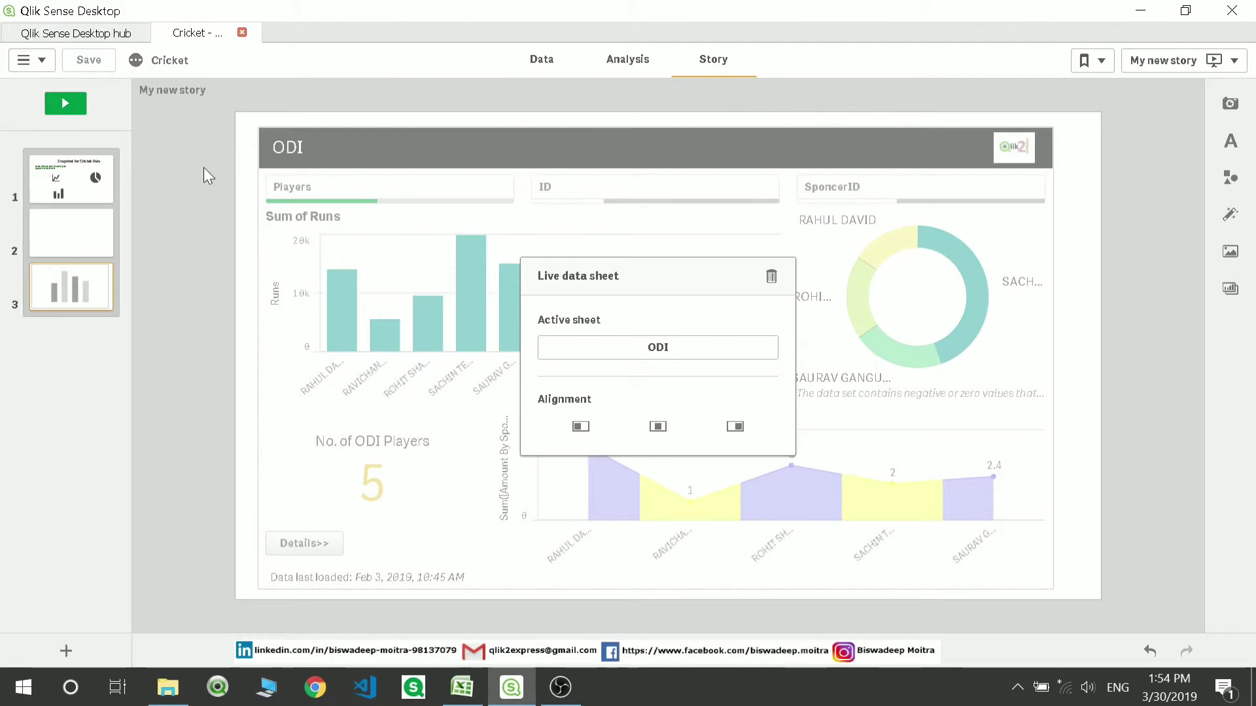
- Check the Bookmarks and Stories lists in the app overview, and reopen My new story
click(31, 60)
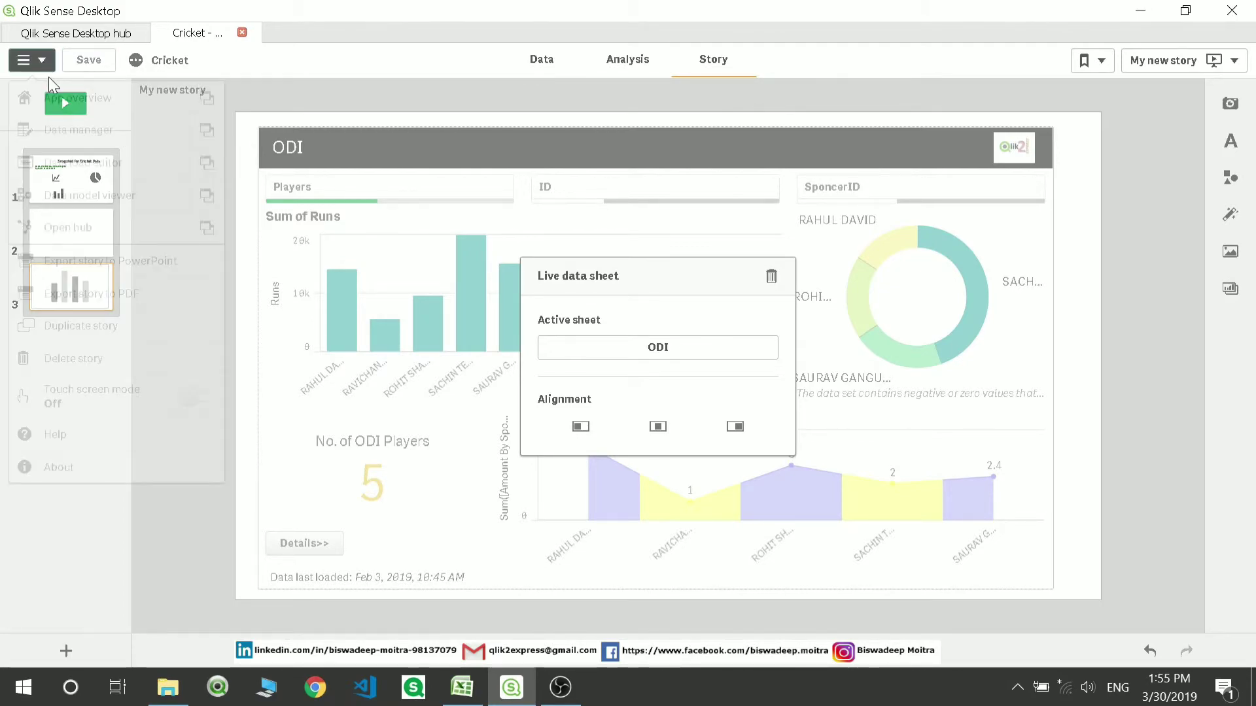
click(51, 111)
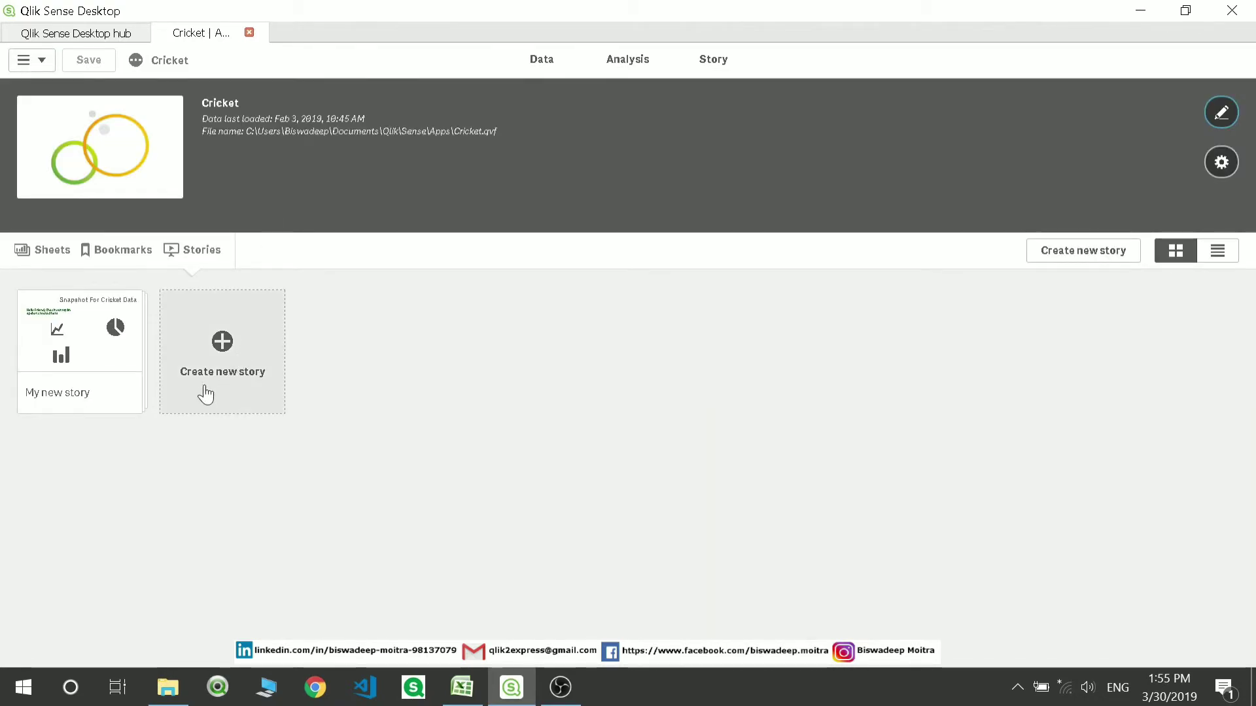
click(57, 264)
click(92, 260)
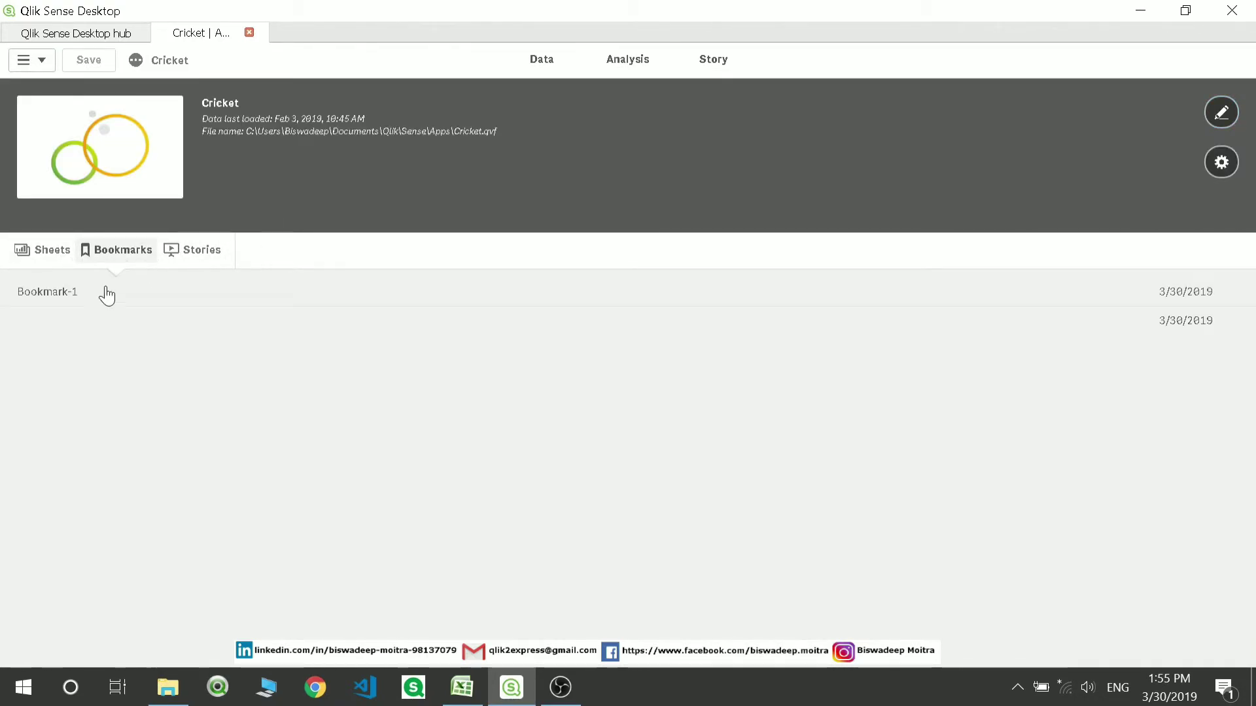
click(167, 260)
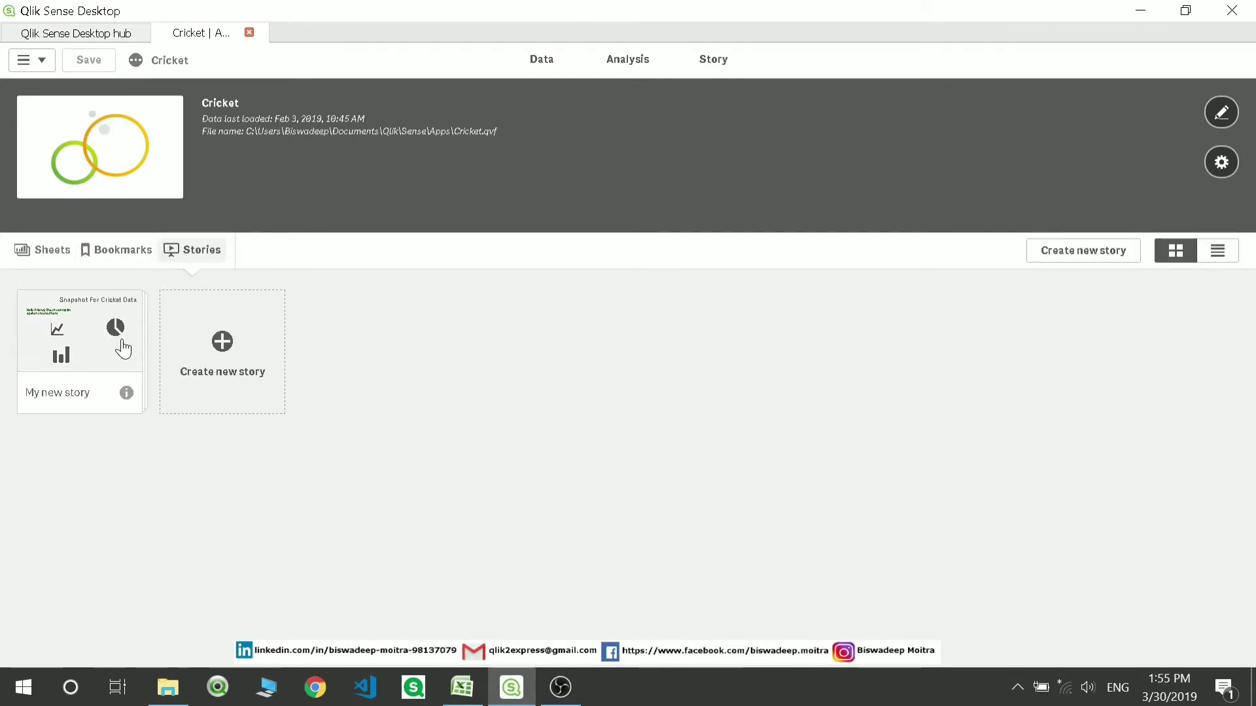
click(84, 355)
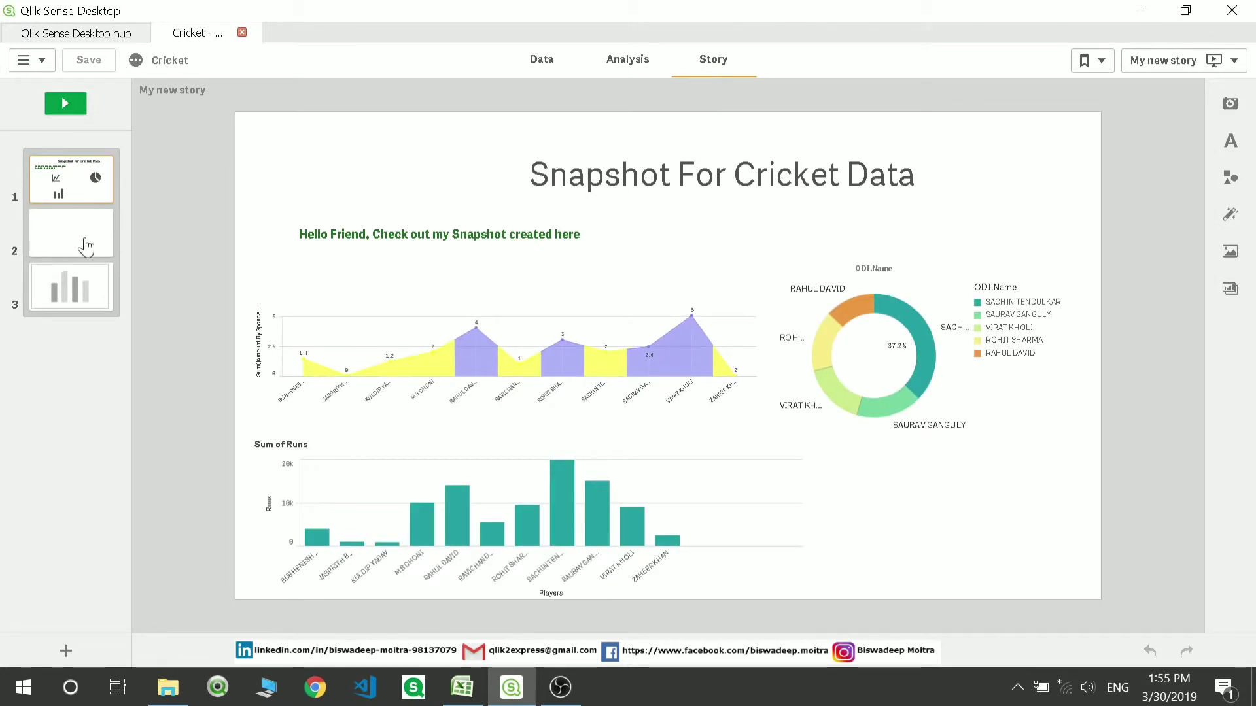
- Delete the blank second slide from the story
click(86, 247)
right_click(70, 234)
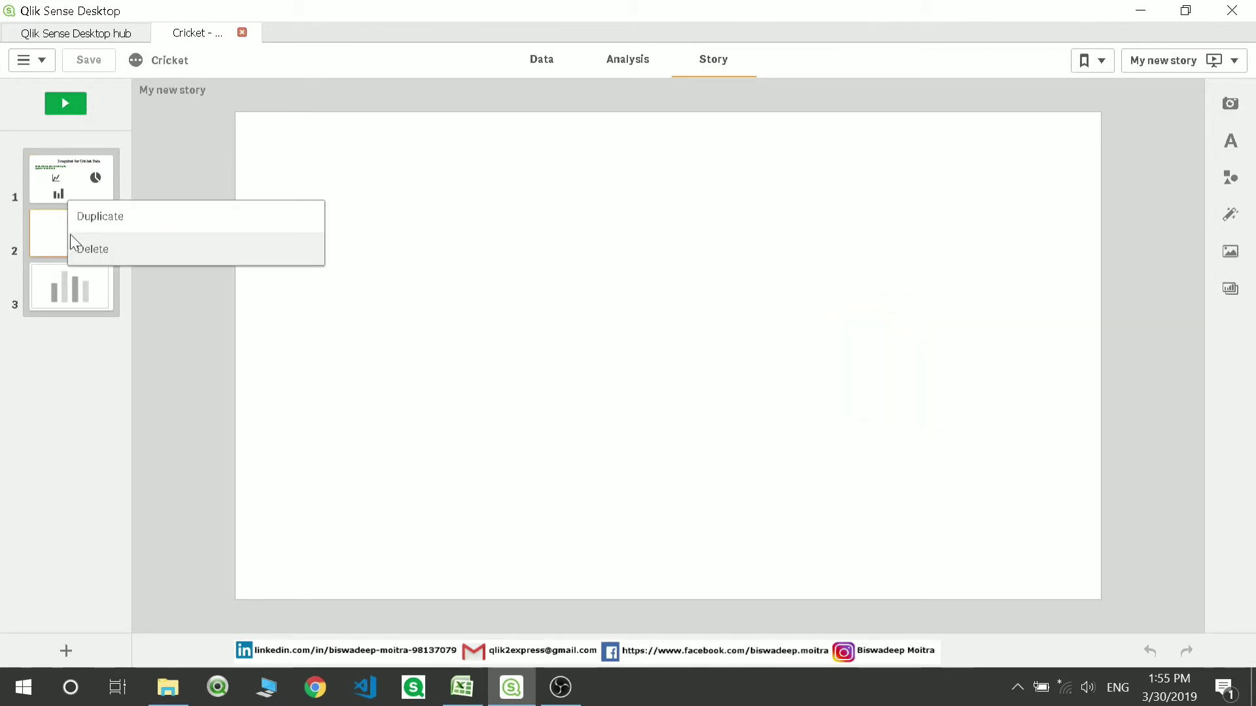
click(98, 249)
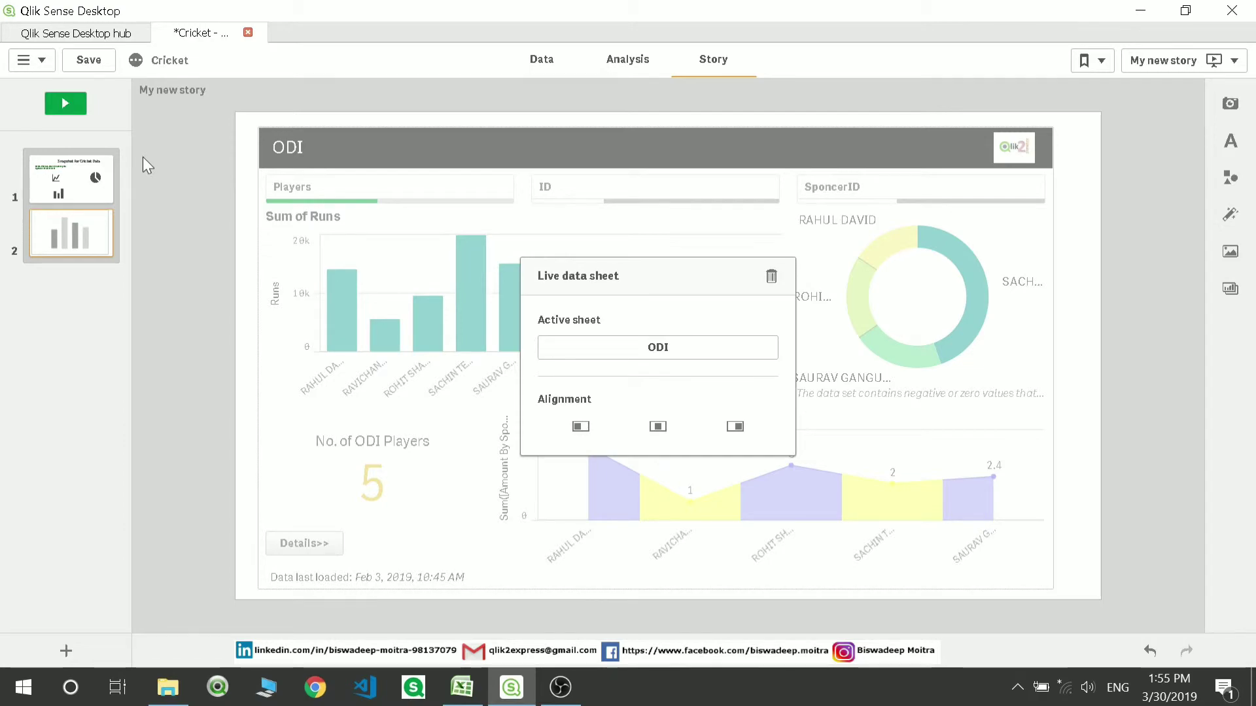
- Play the story and move through its slides to the live ODI sheet
click(81, 116)
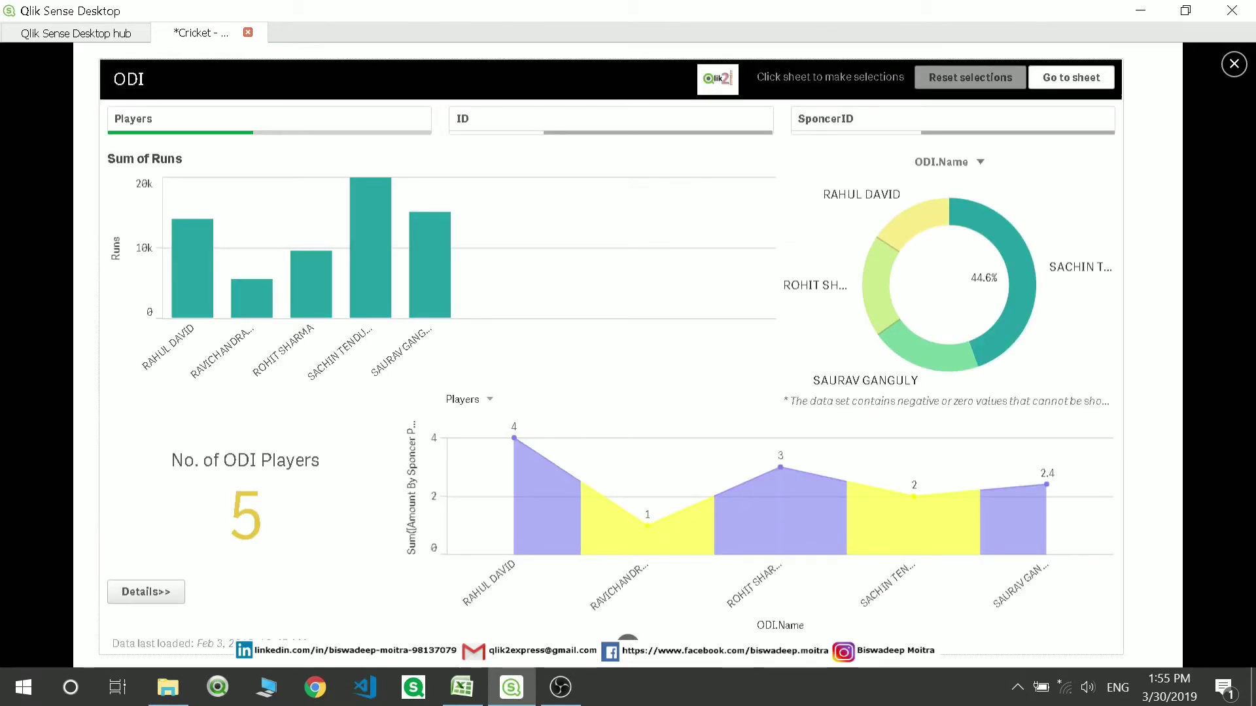
mouse_move(633, 638)
key(Right)
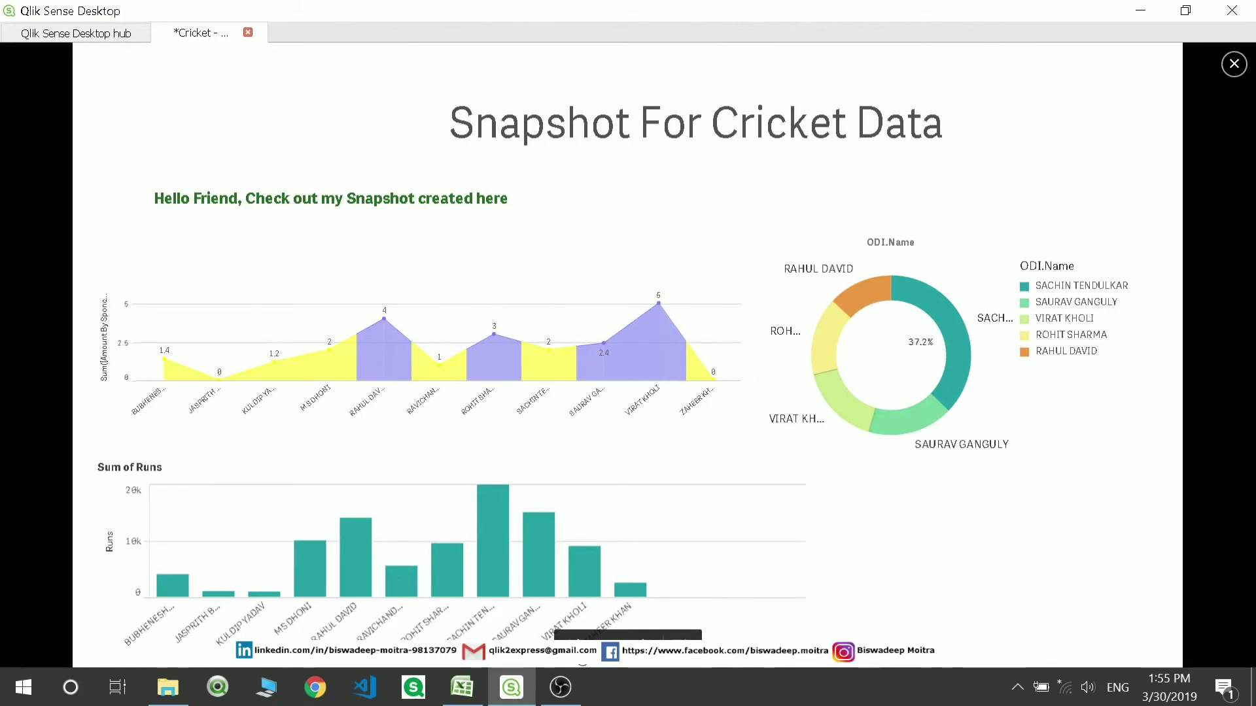
key(Right)
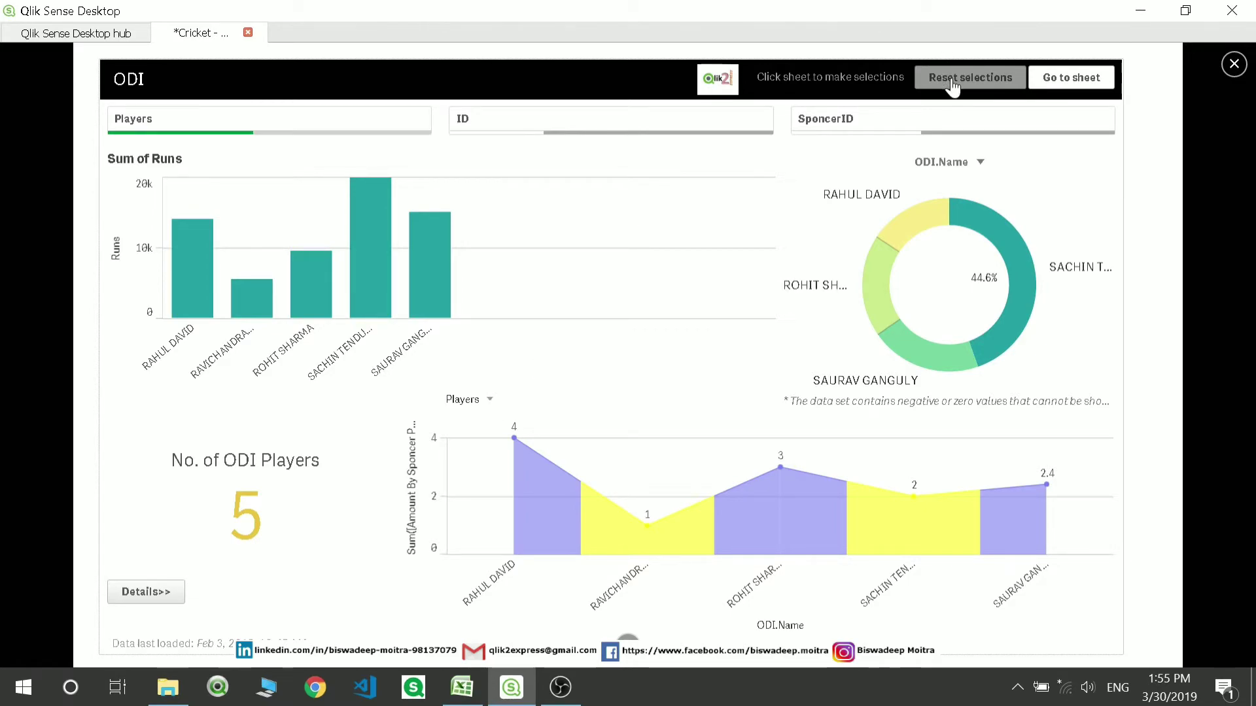
- Try selecting Sachin Tendulkar, Saurav Ganguly and Rohit Sharma in the live sheet's ODI.Name donut chart, and reset the selections
click(958, 104)
click(979, 227)
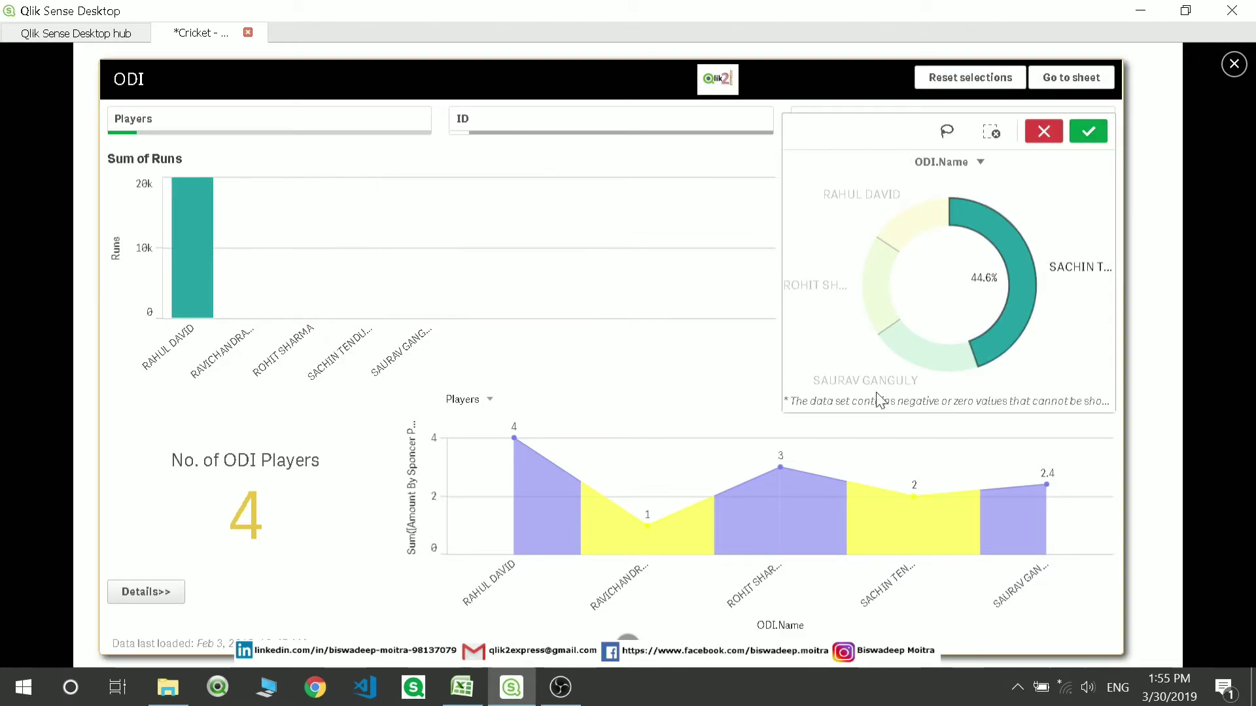
click(897, 347)
click(874, 276)
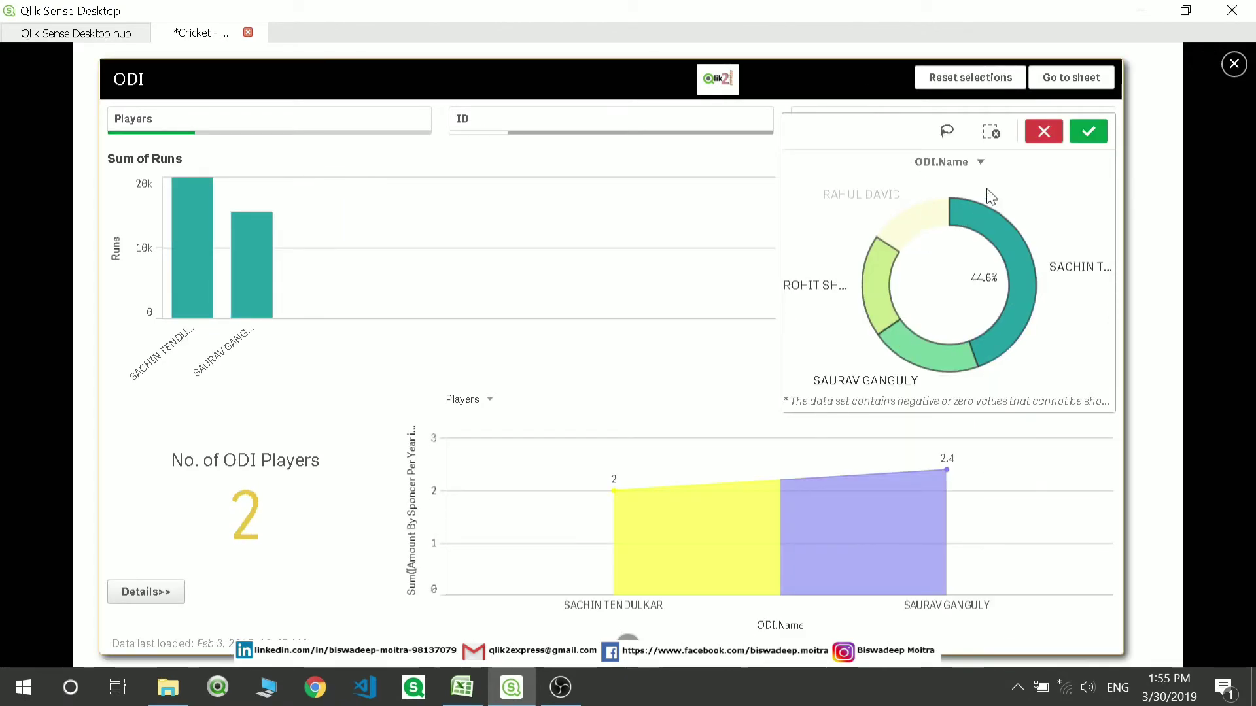
click(777, 140)
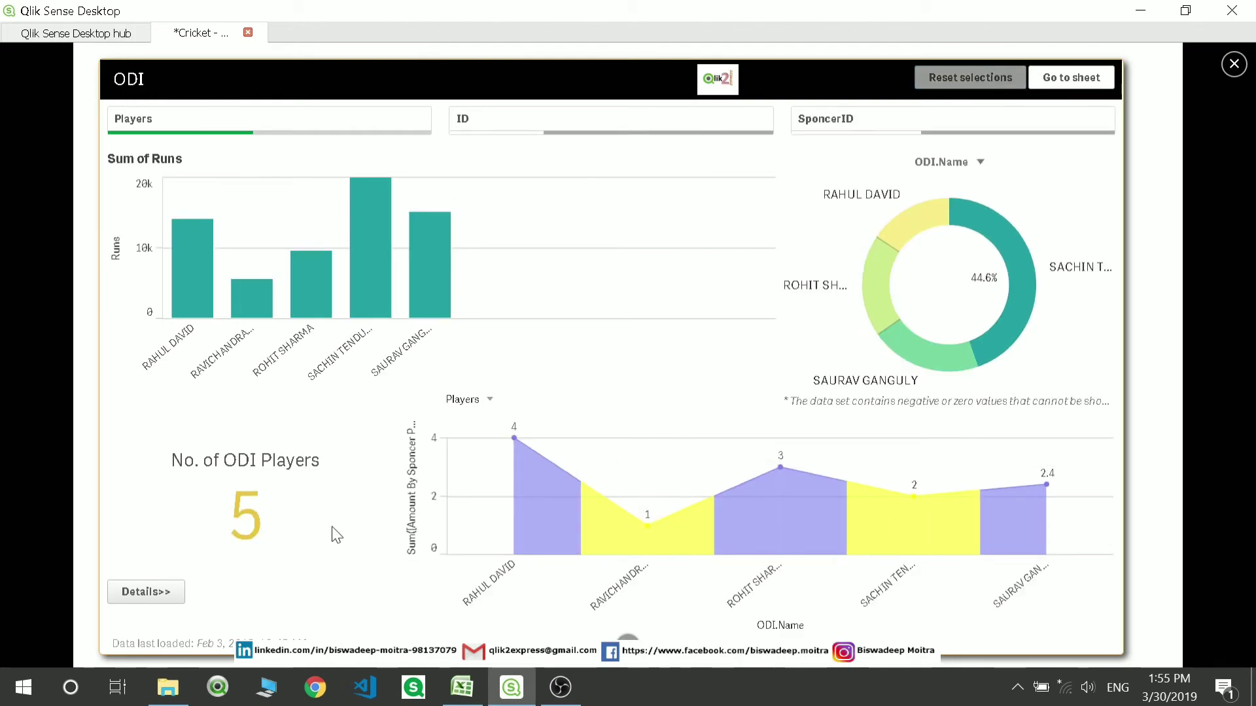
- Go to the ODI sheet and clear its ODI.Name selection, and return to the playing story to reset the live sheet's selections
click(1086, 81)
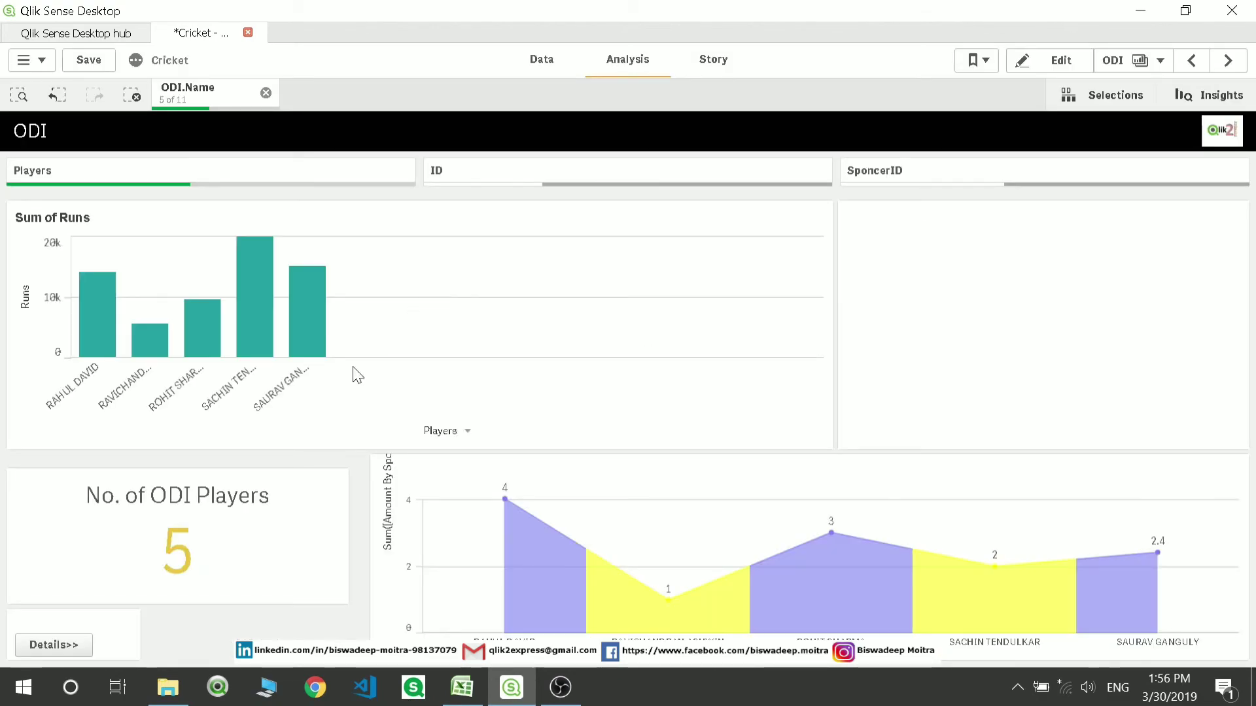
click(265, 93)
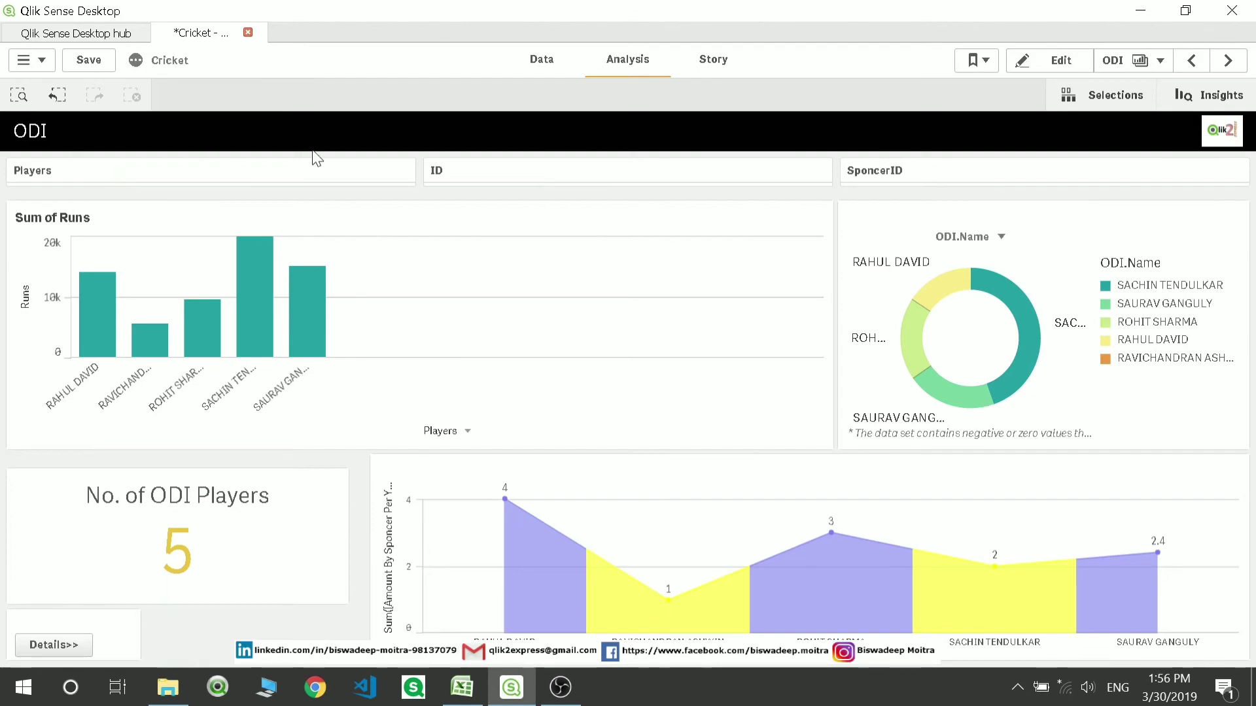
click(715, 61)
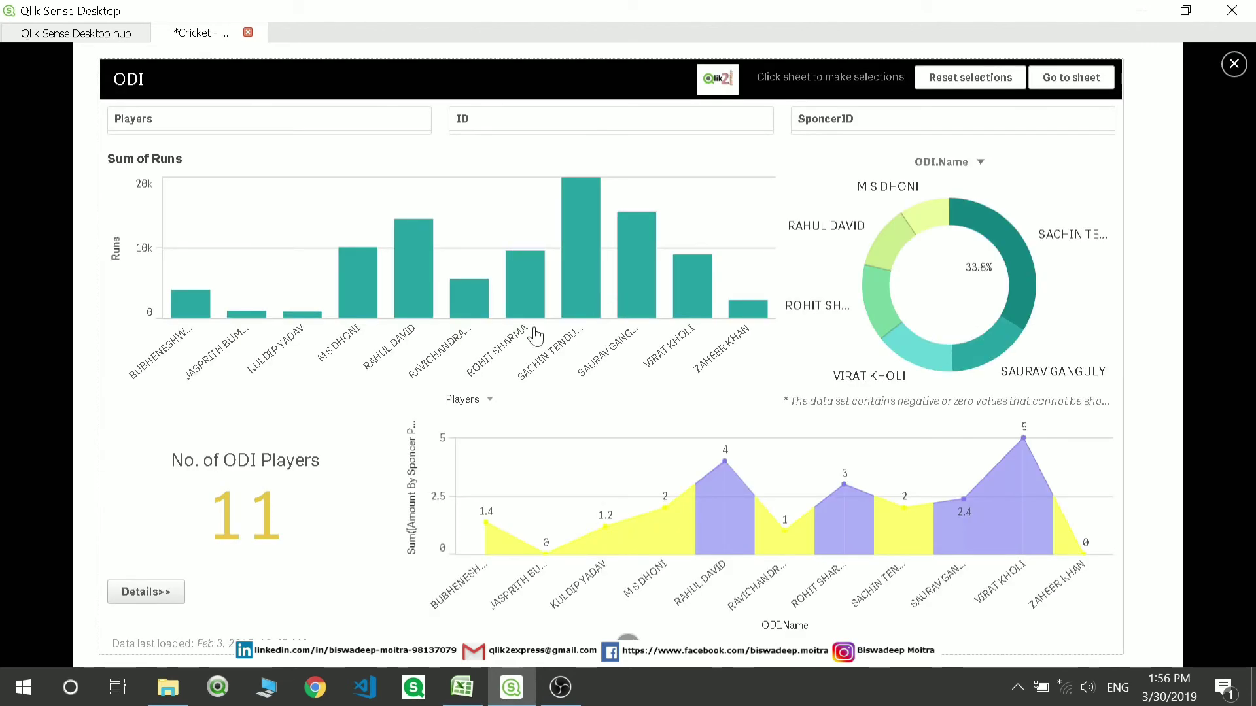
click(981, 77)
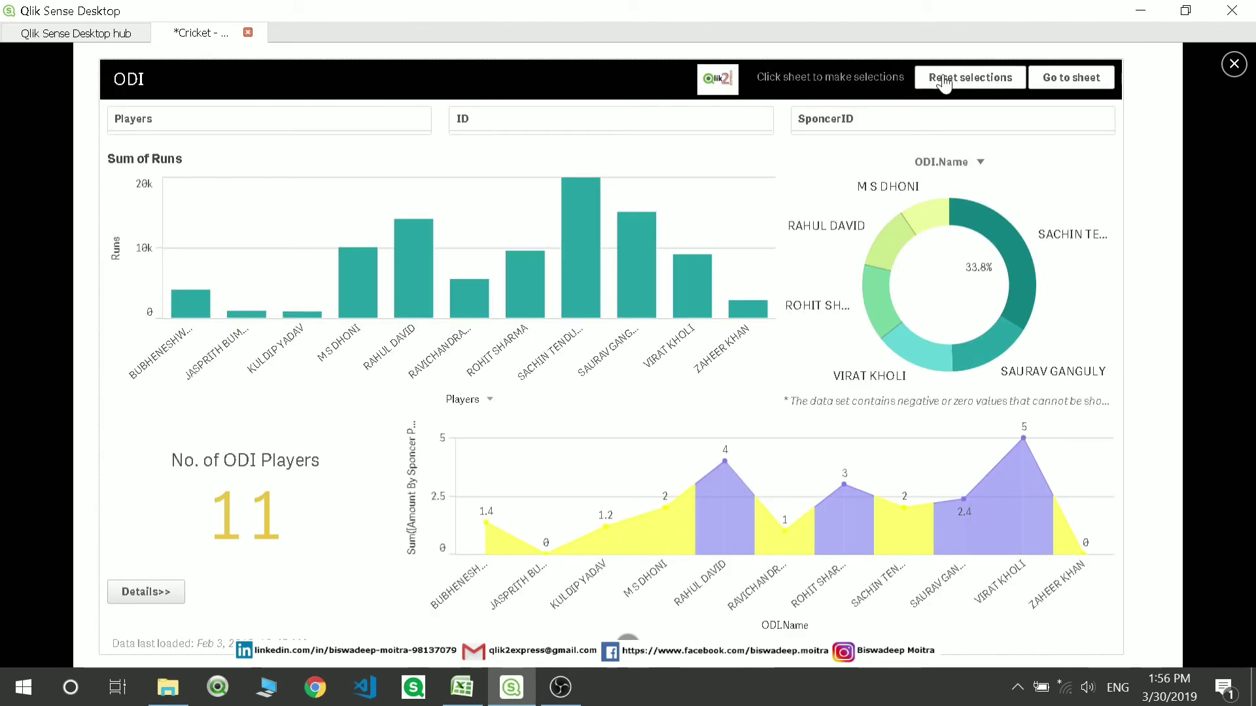